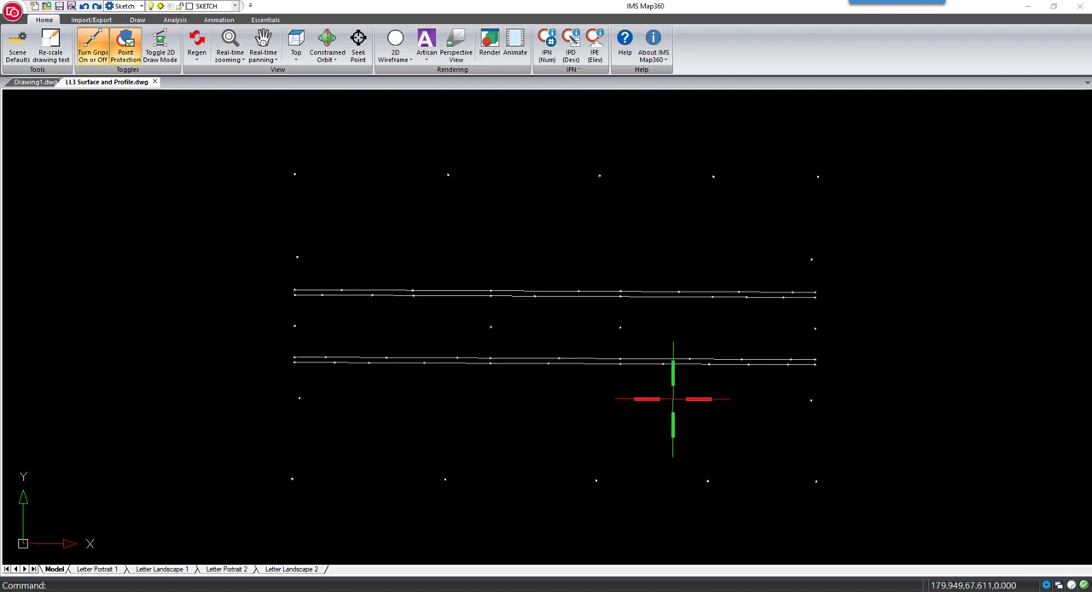
Tilt the drawing to inspect its elevations, restore the top view, and make Center Line the current layer
{"action": "mouse_move", "coordinate": [671, 393]}
{"action": "middle_mouse_down", "text": "shift"}
{"action": "mouse_move", "coordinate": [695, 379]}
{"action": "mouse_move", "coordinate": [670, 232]}
{"action": "mouse_move", "coordinate": [750, 236]}
{"action": "mouse_move", "coordinate": [687, 278]}
{"action": "mouse_move", "coordinate": [667, 349]}
{"action": "mouse_move", "coordinate": [661, 341]}
{"action": "middle_mouse_up", "text": "shift"}
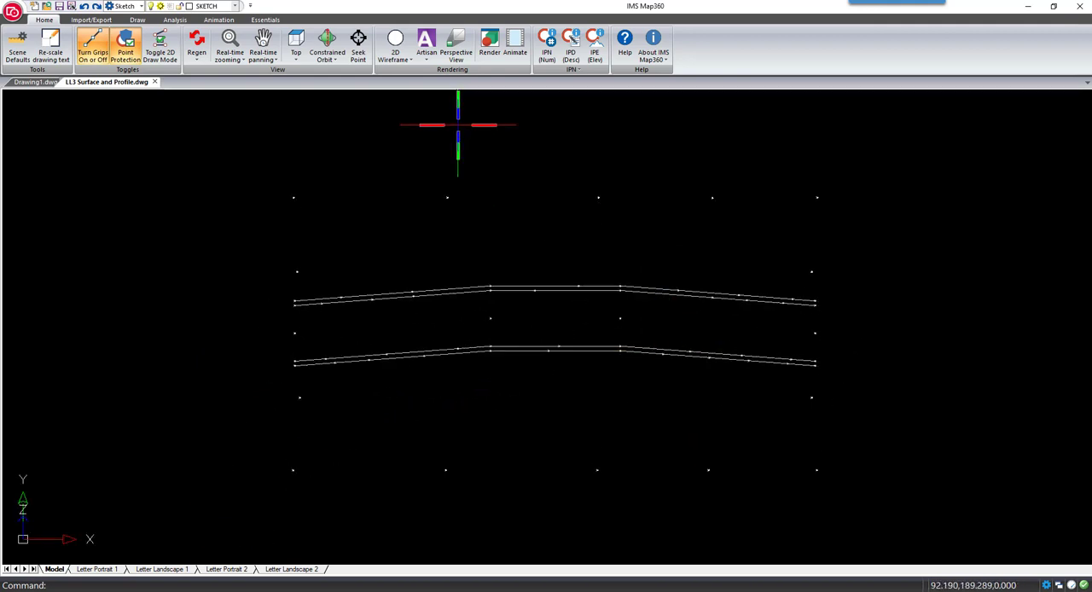
{"action": "left_click", "coordinate": [297, 41]}
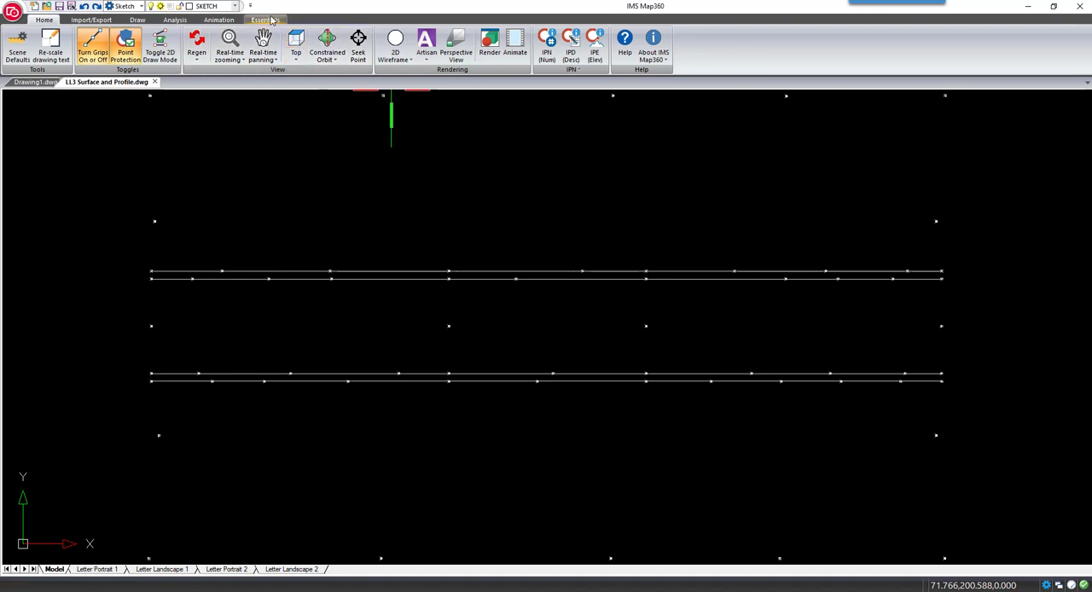
{"action": "left_click", "coordinate": [223, 7]}
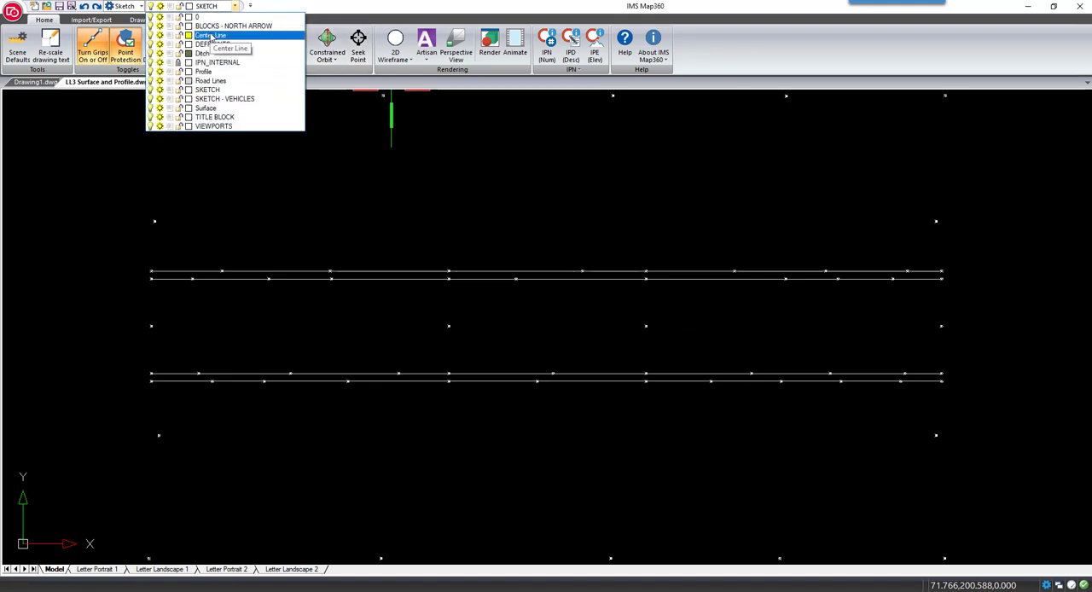
{"action": "left_click", "coordinate": [211, 36]}
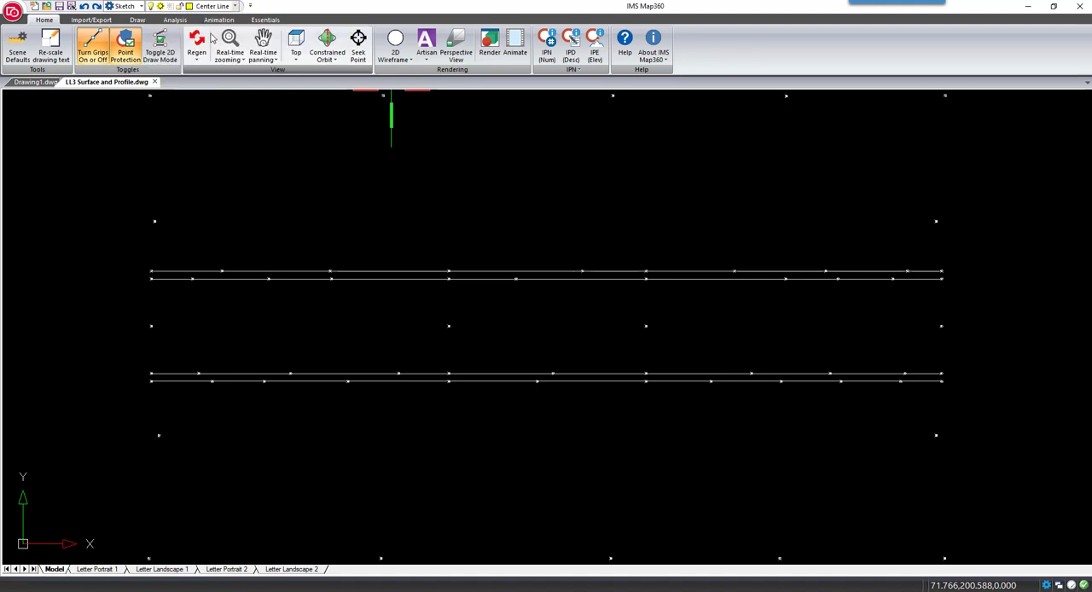
Draw a 3D polyline through the four points along the middle of the road
{"action": "left_click", "coordinate": [138, 20]}
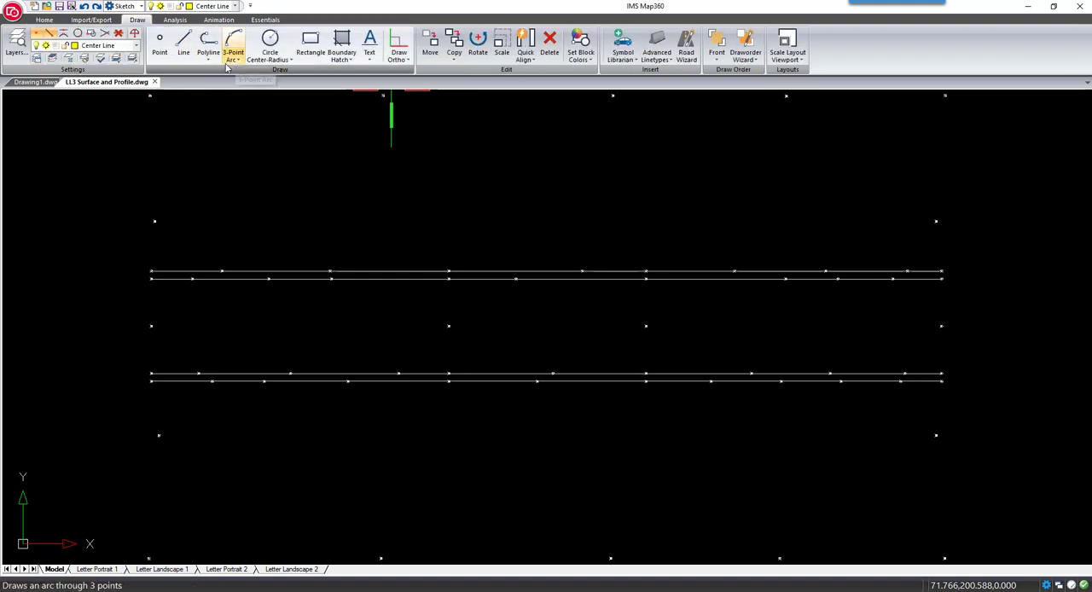
{"action": "left_click", "coordinate": [208, 59]}
{"action": "left_click", "coordinate": [214, 133]}
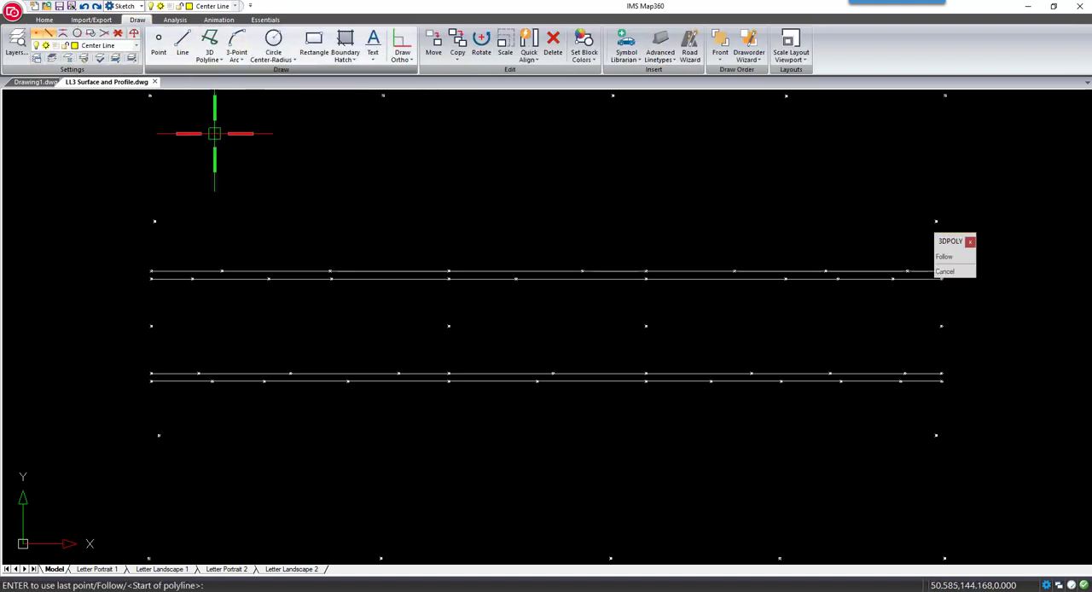
{"action": "left_click", "coordinate": [152, 325]}
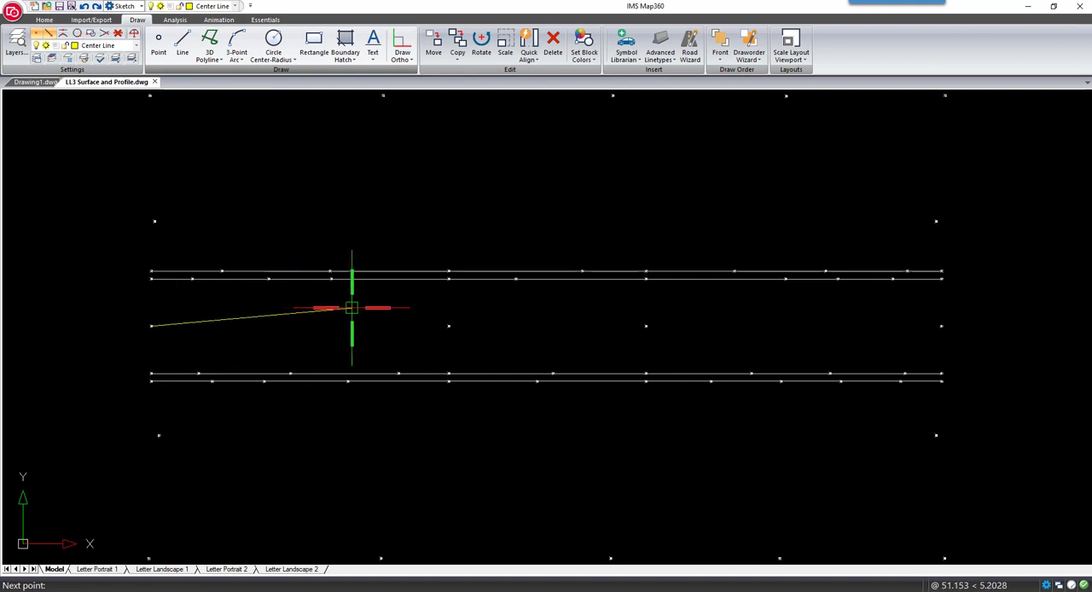
{"action": "left_click", "coordinate": [447, 325]}
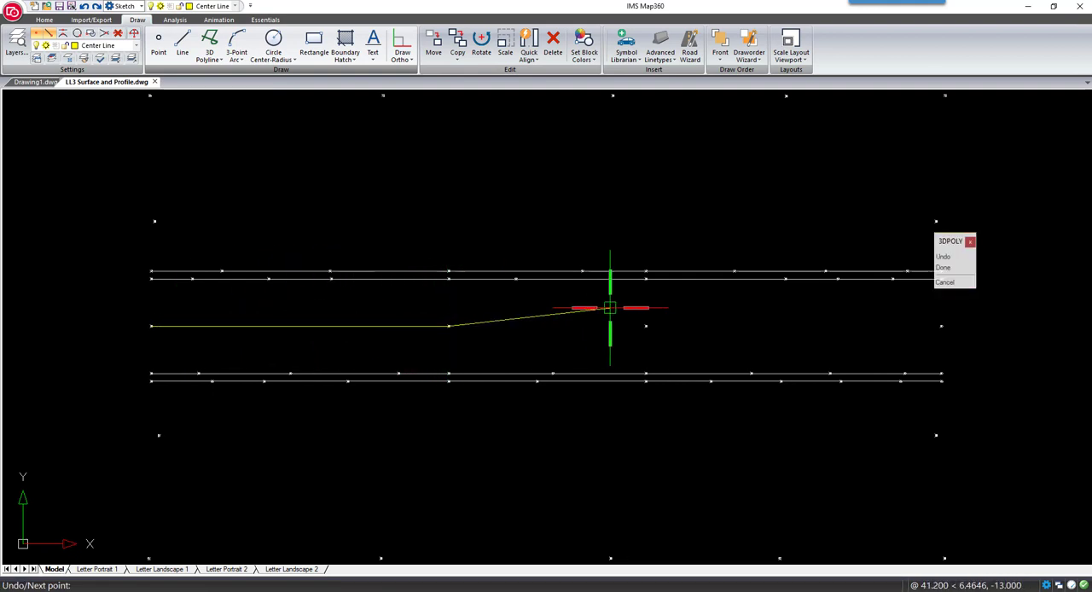
{"action": "left_click", "coordinate": [646, 326]}
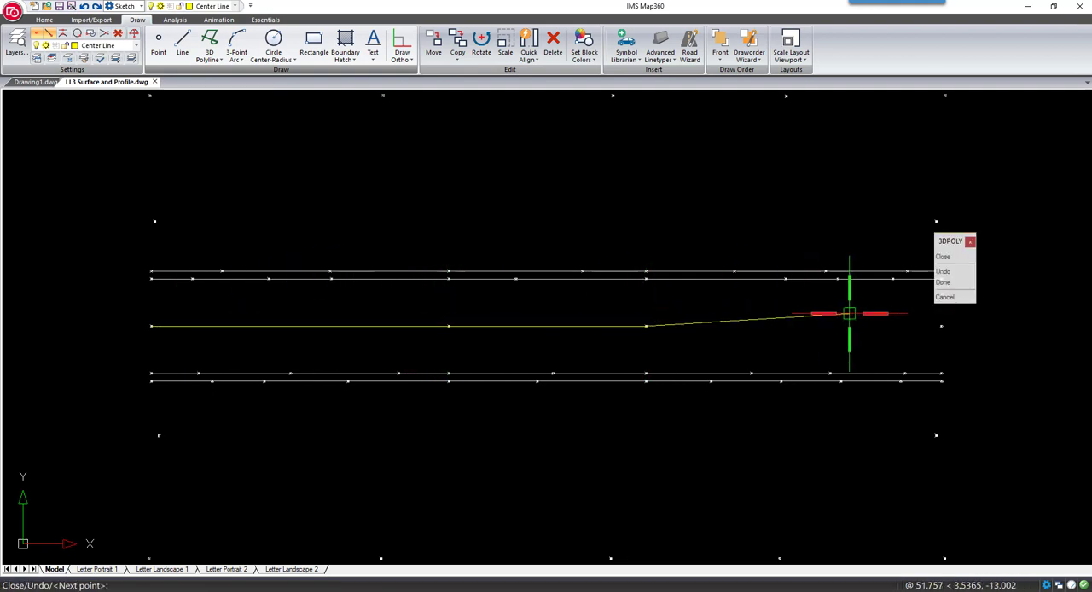
{"action": "left_click", "coordinate": [940, 326]}
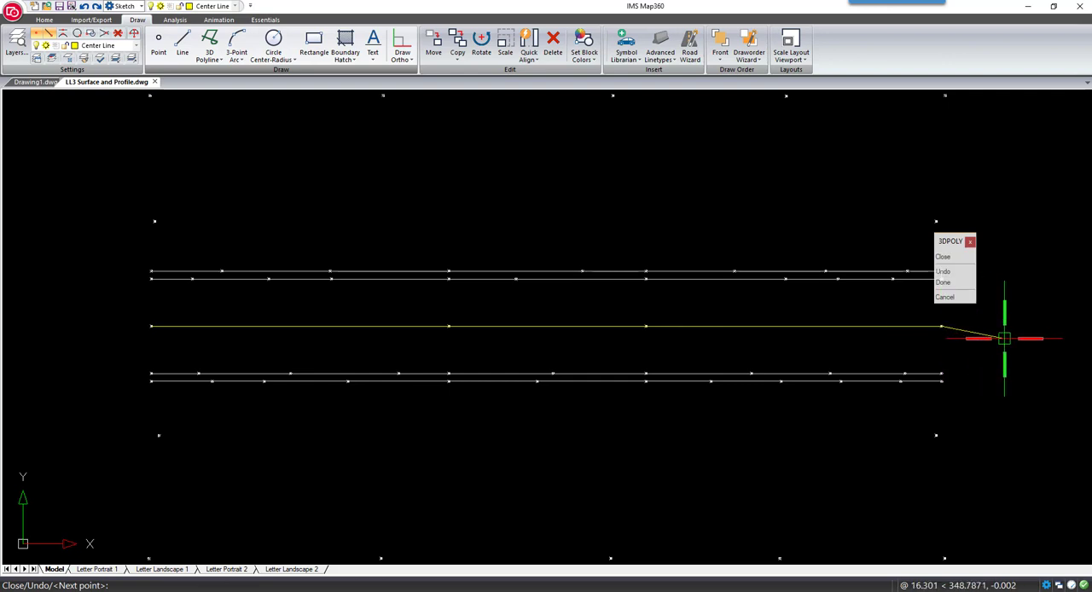
{"action": "key", "text": "Return"}
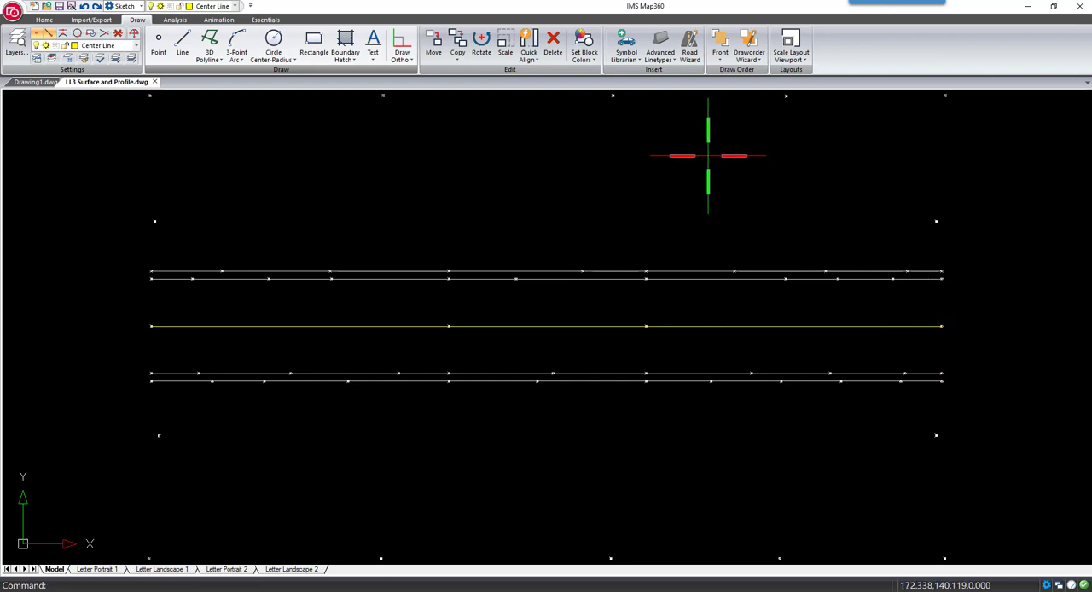
On the Ditch layer, draw a line joining the two end points just above the road's upper edge lines
{"action": "left_click", "coordinate": [218, 7]}
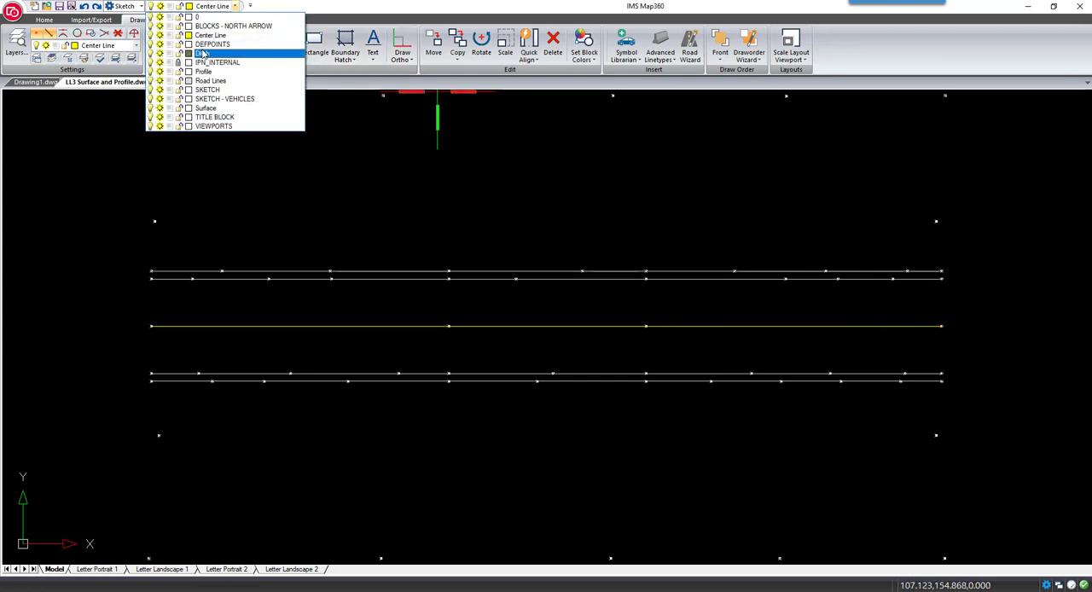
{"action": "left_click", "coordinate": [202, 53]}
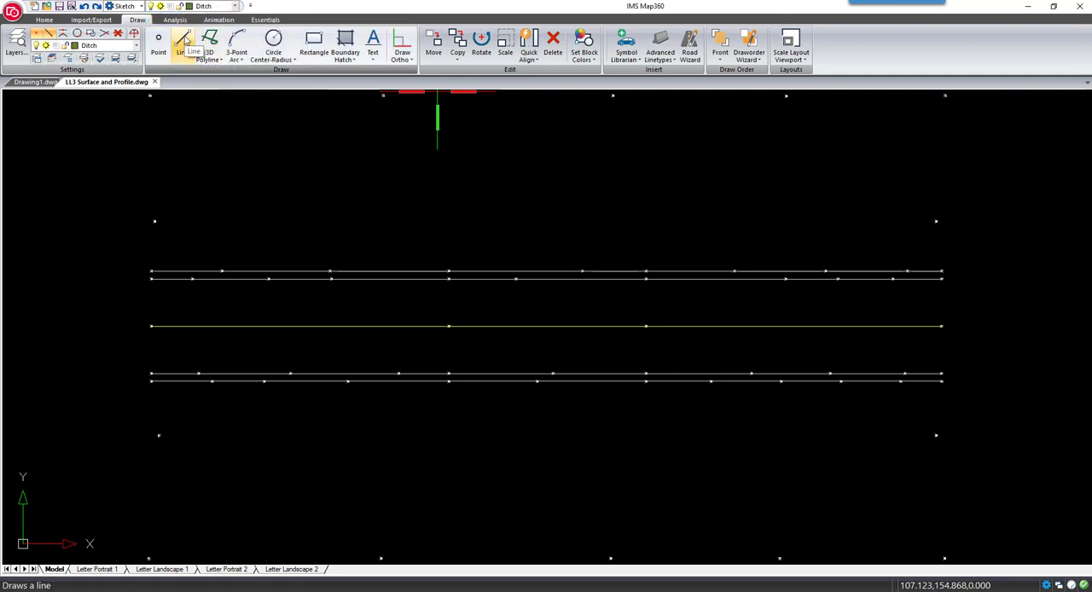
{"action": "left_click", "coordinate": [184, 40]}
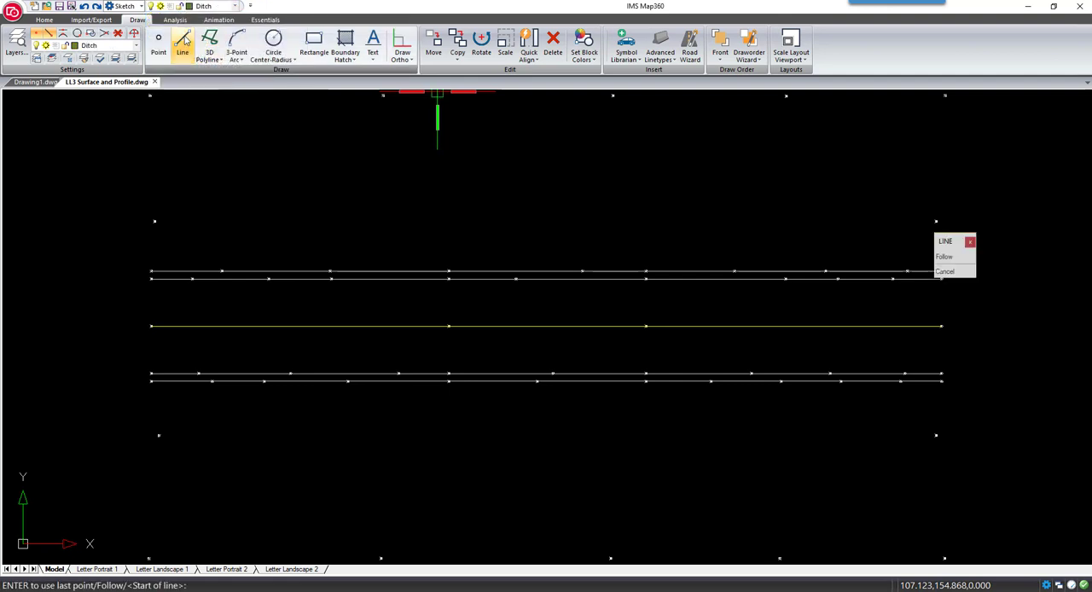
{"action": "left_click", "coordinate": [155, 221]}
{"action": "left_click", "coordinate": [936, 221]}
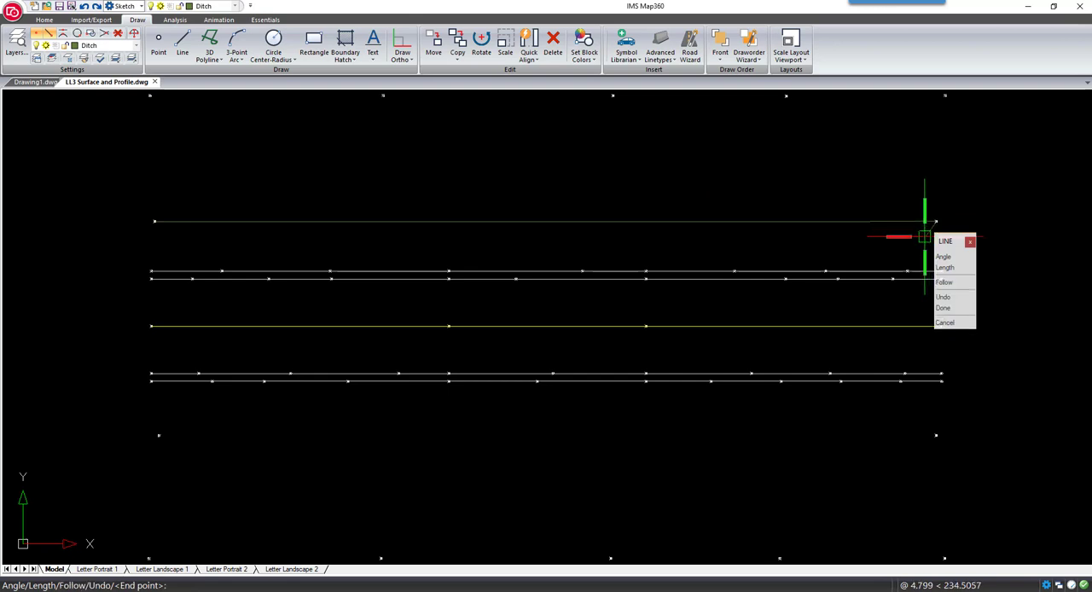
{"action": "key", "text": "Return"}
{"action": "key", "text": "Return"}
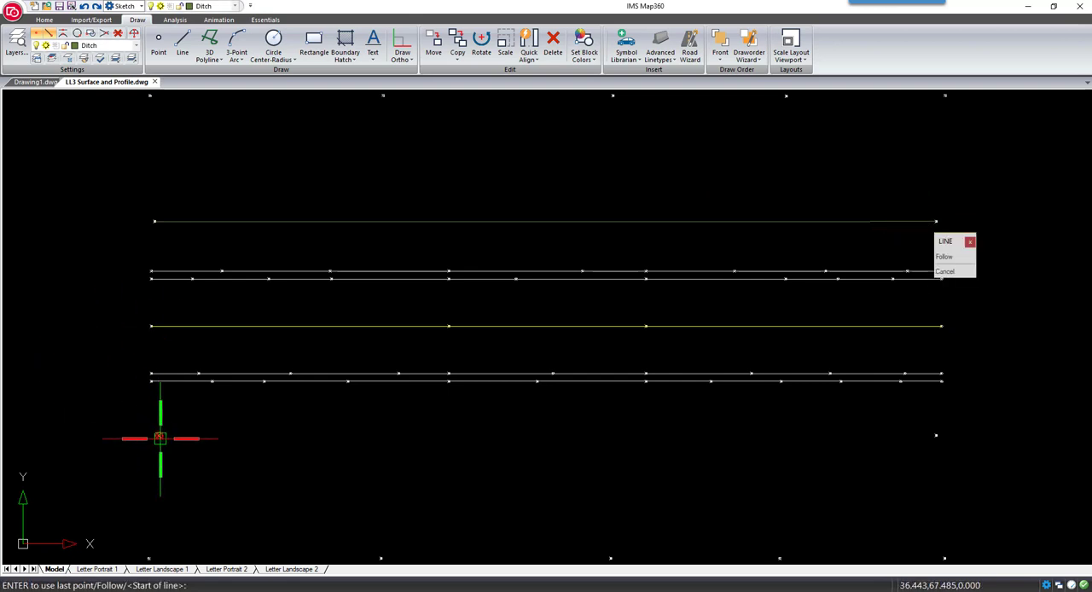
Draw a second ditch line joining the two end points just below the road's lower edge lines
{"action": "left_click", "coordinate": [158, 435]}
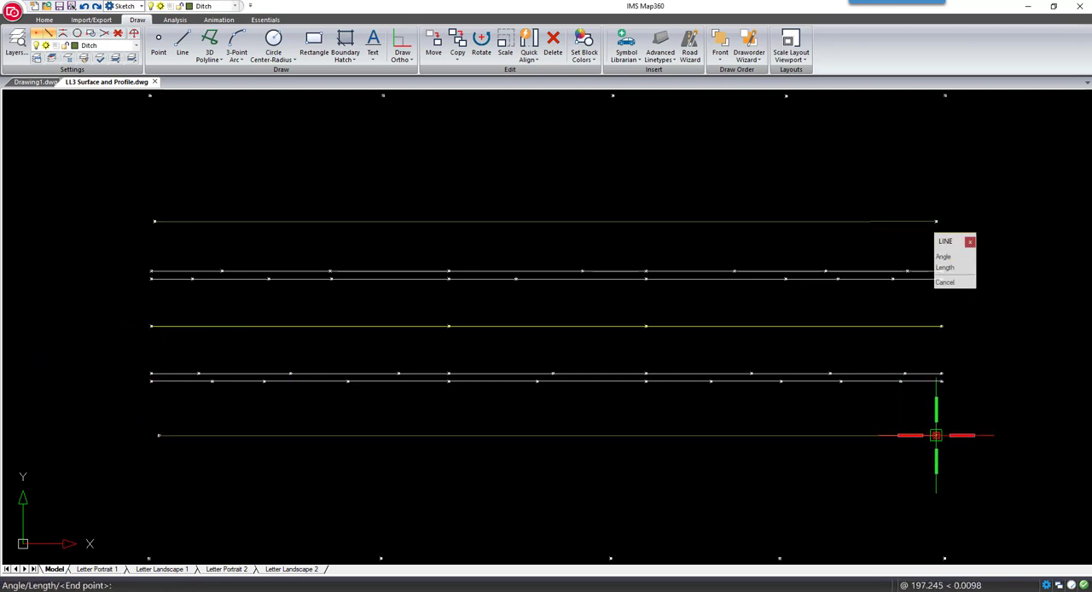
{"action": "left_click", "coordinate": [936, 435]}
{"action": "key", "text": "Return"}
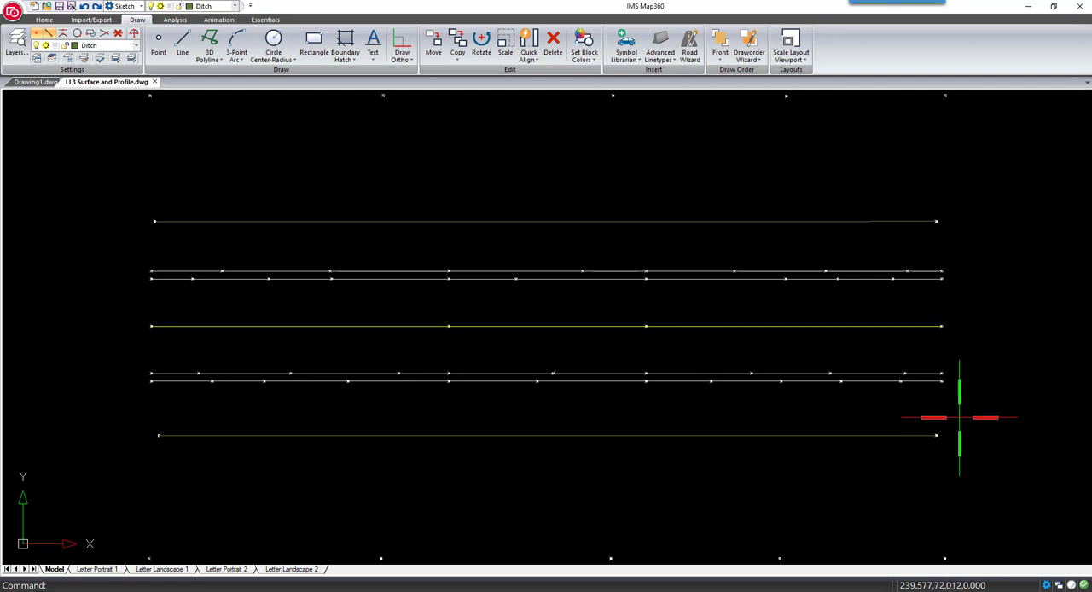
Divide the upper ditch line into 5 equal segments
{"action": "left_click", "coordinate": [582, 65]}
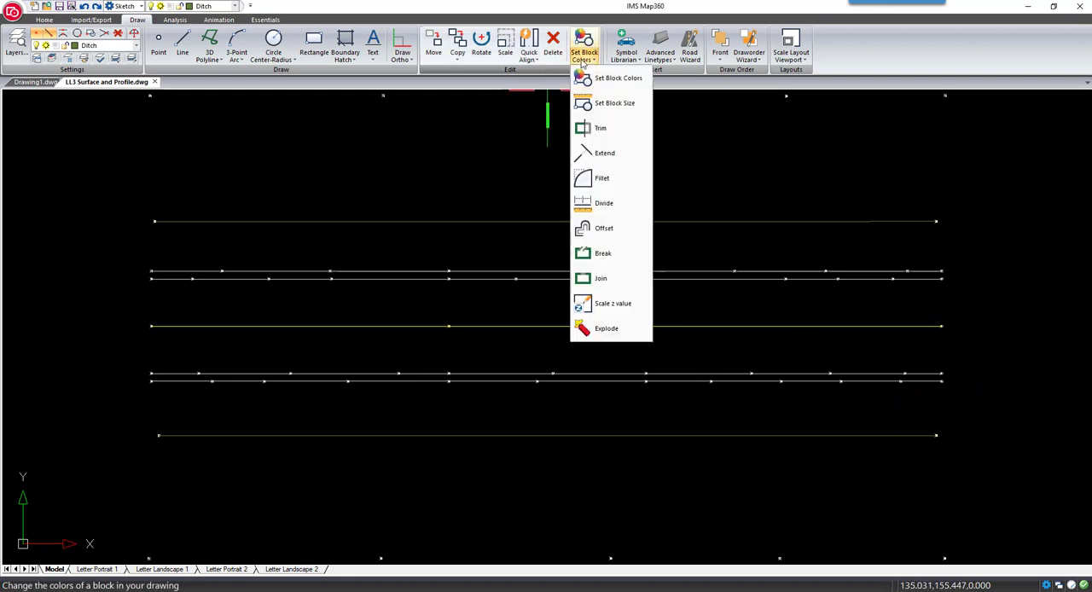
{"action": "left_click", "coordinate": [594, 205]}
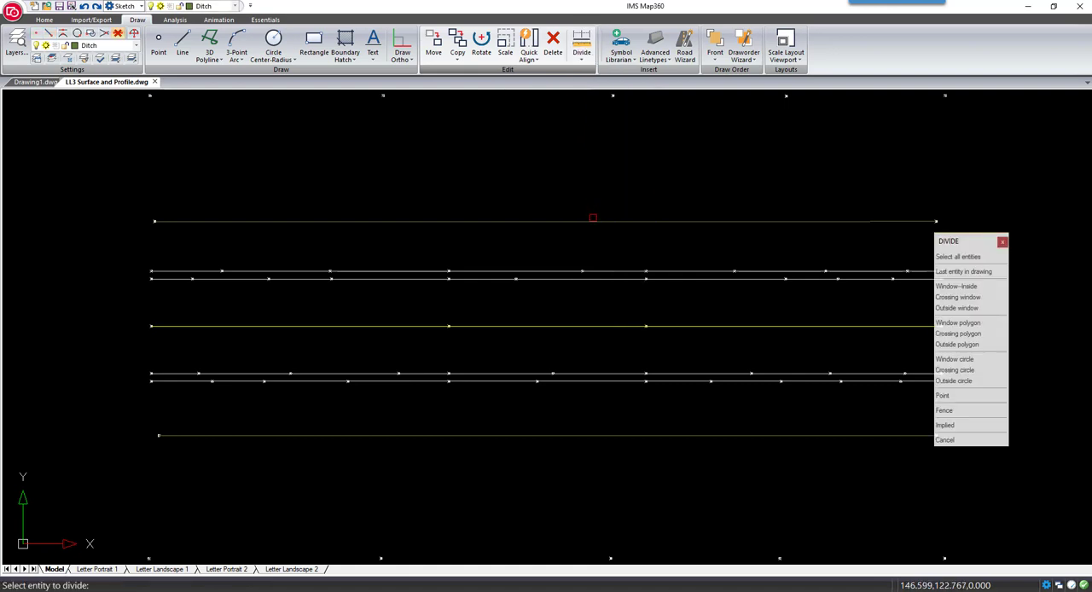
{"action": "left_click", "coordinate": [592, 220]}
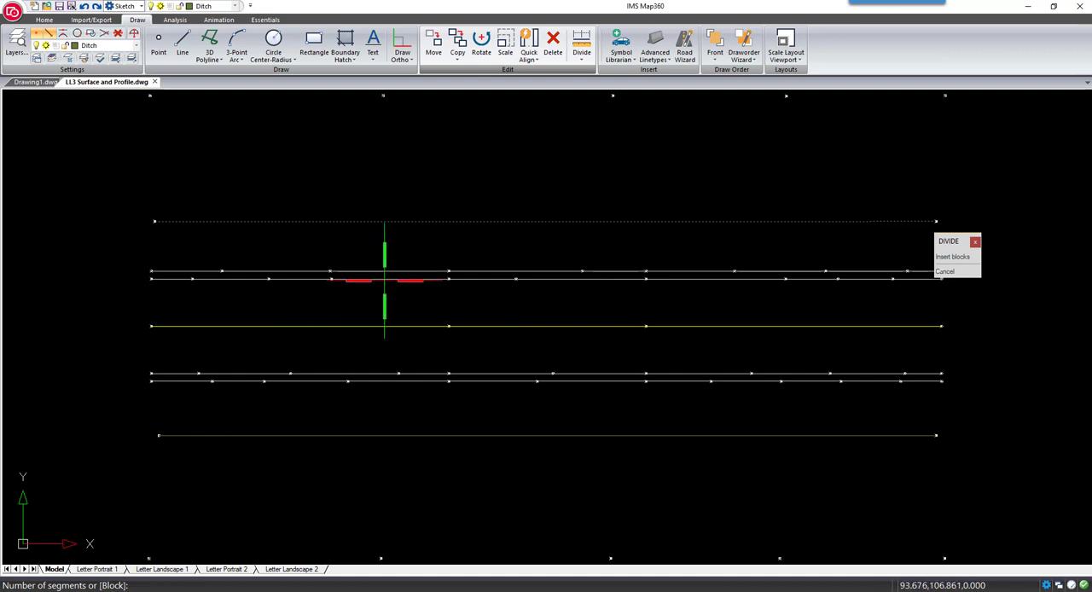
{"action": "key", "text": "Return"}
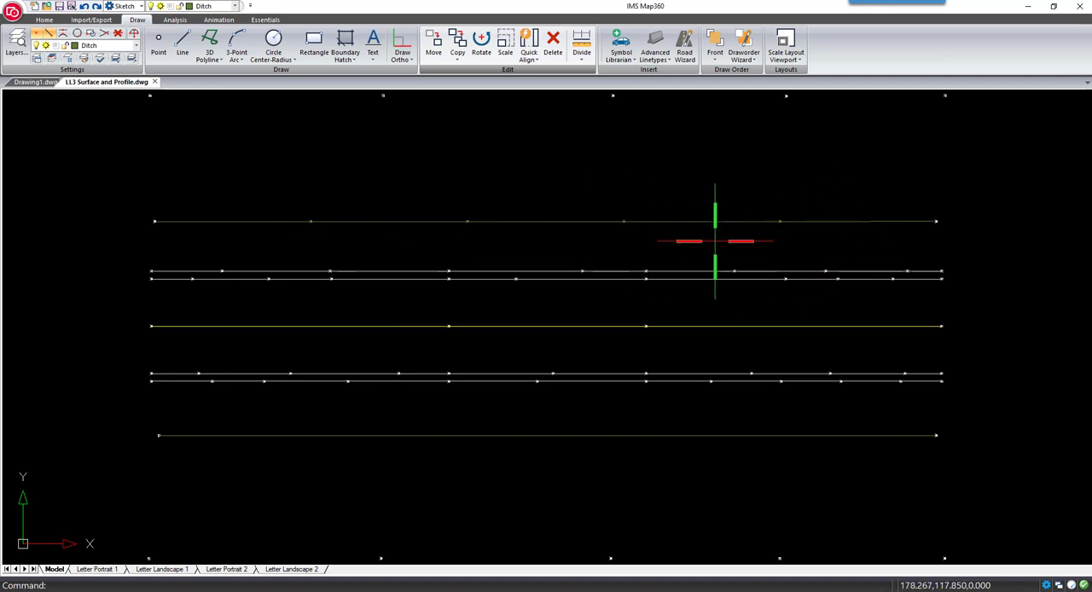
Divide the lower ditch line into 5 equal segments
{"action": "left_click", "coordinate": [581, 44]}
{"action": "left_click", "coordinate": [570, 435]}
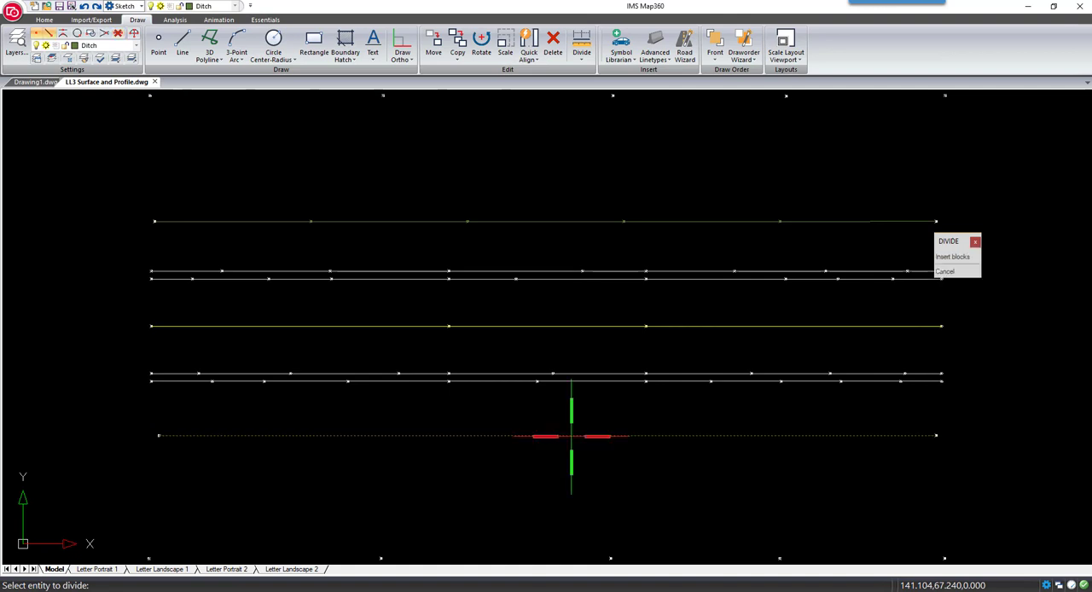
{"action": "type", "text": "5"}
{"action": "key", "text": "Return"}
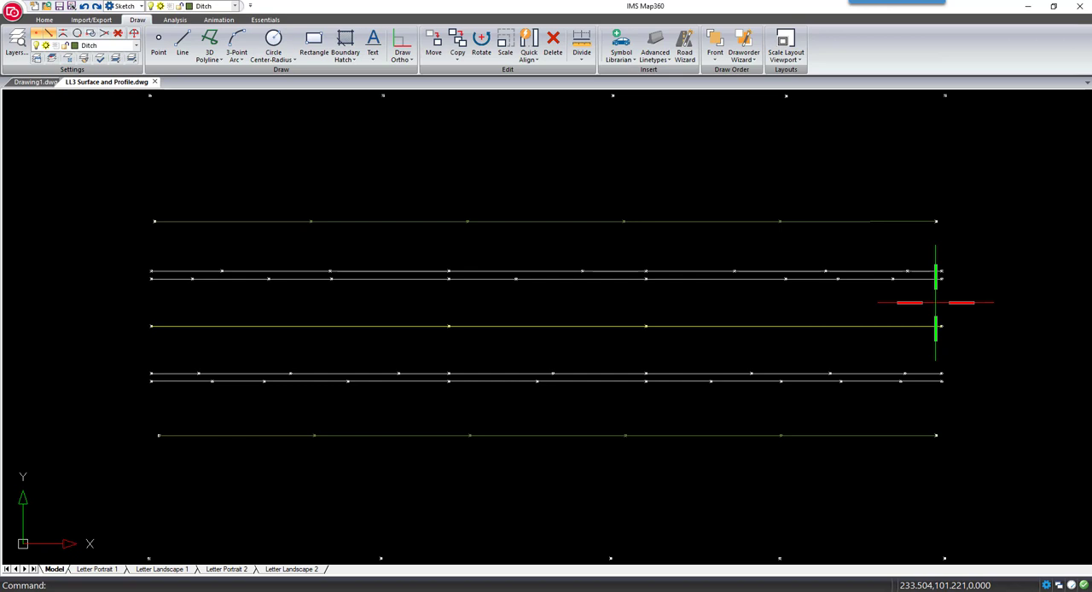
Make Profile the current layer and enable the Surfaces tab in the ribbon
{"action": "left_click", "coordinate": [235, 6]}
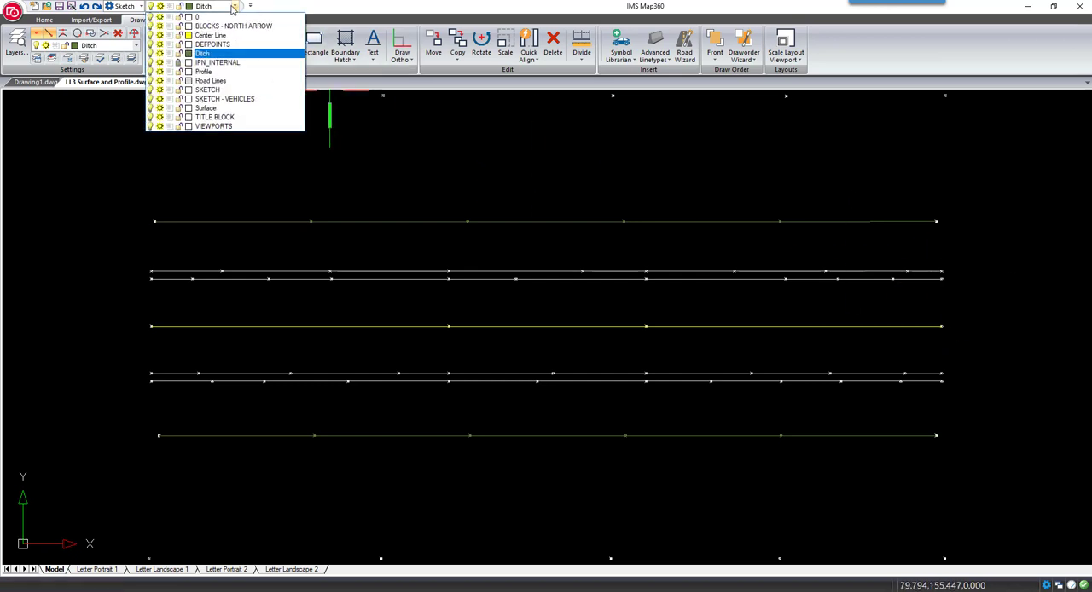
{"action": "left_click", "coordinate": [206, 73]}
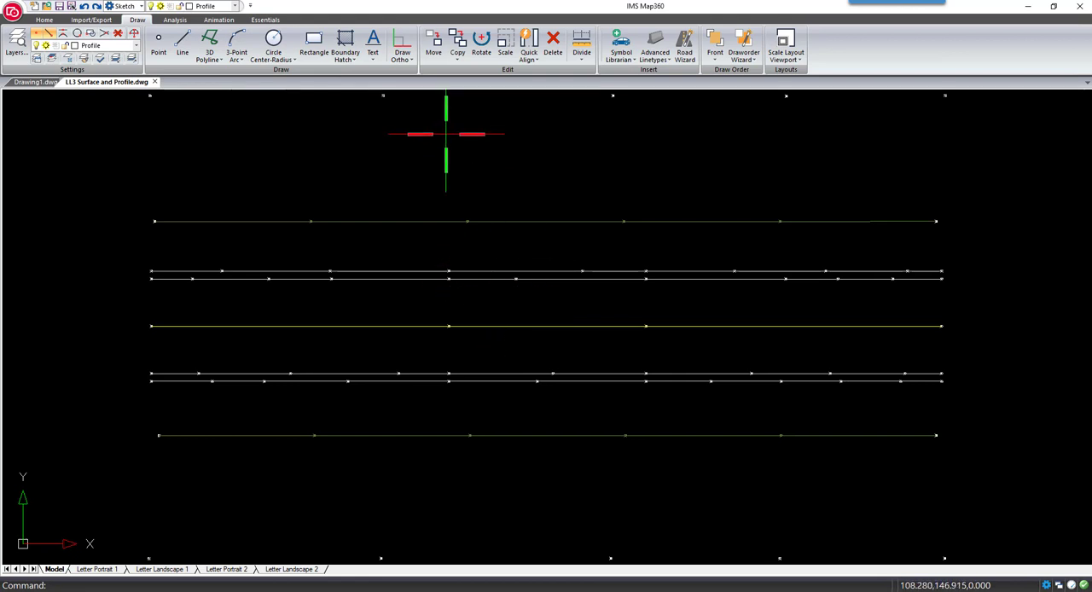
{"action": "right_click", "coordinate": [842, 26]}
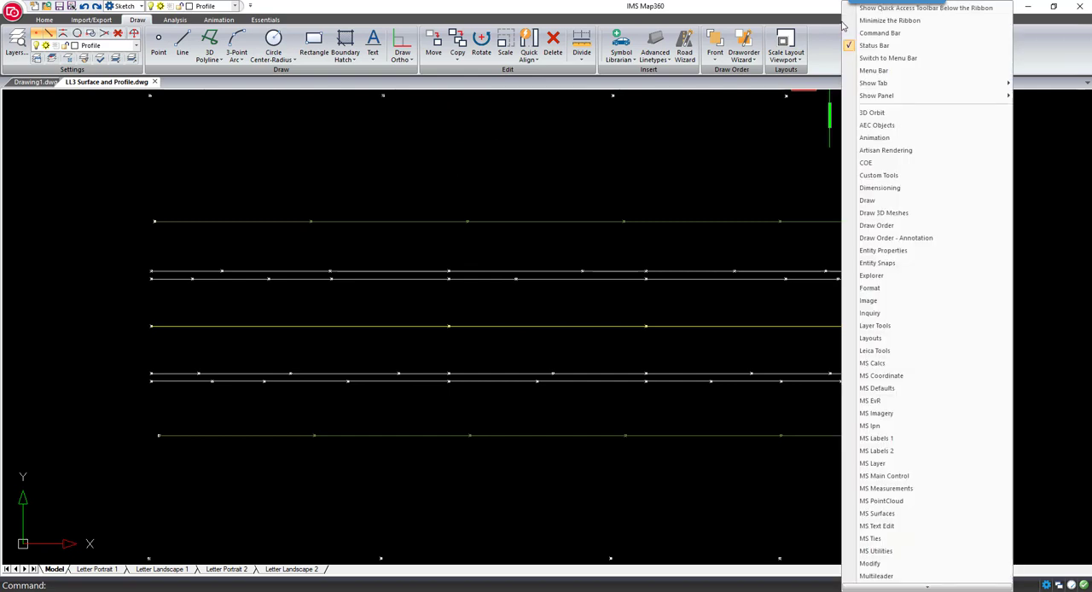
{"action": "mouse_move", "coordinate": [867, 85]}
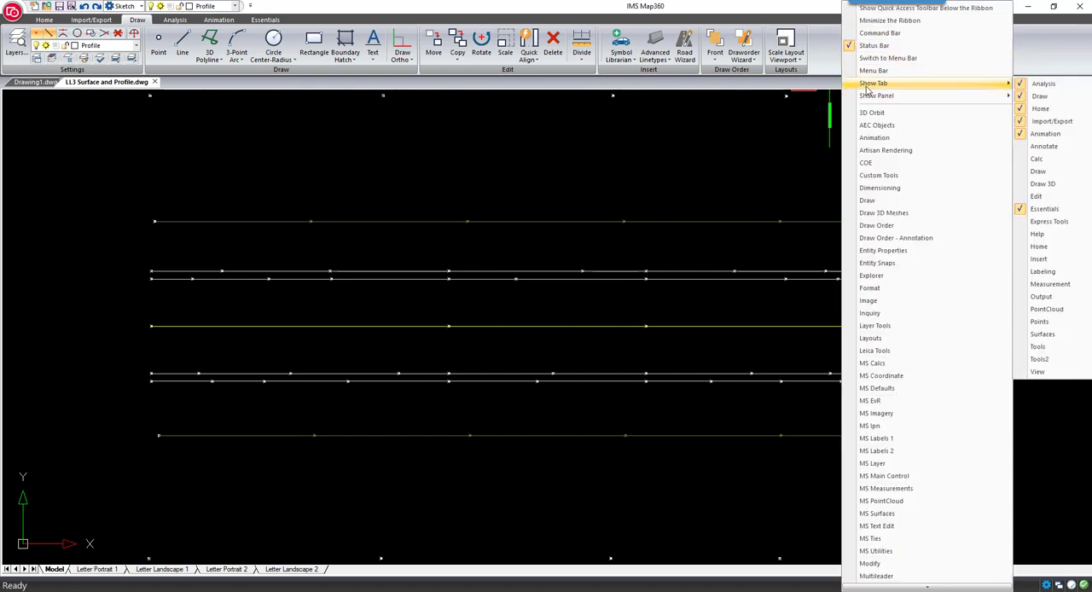
{"action": "left_click", "coordinate": [1036, 336]}
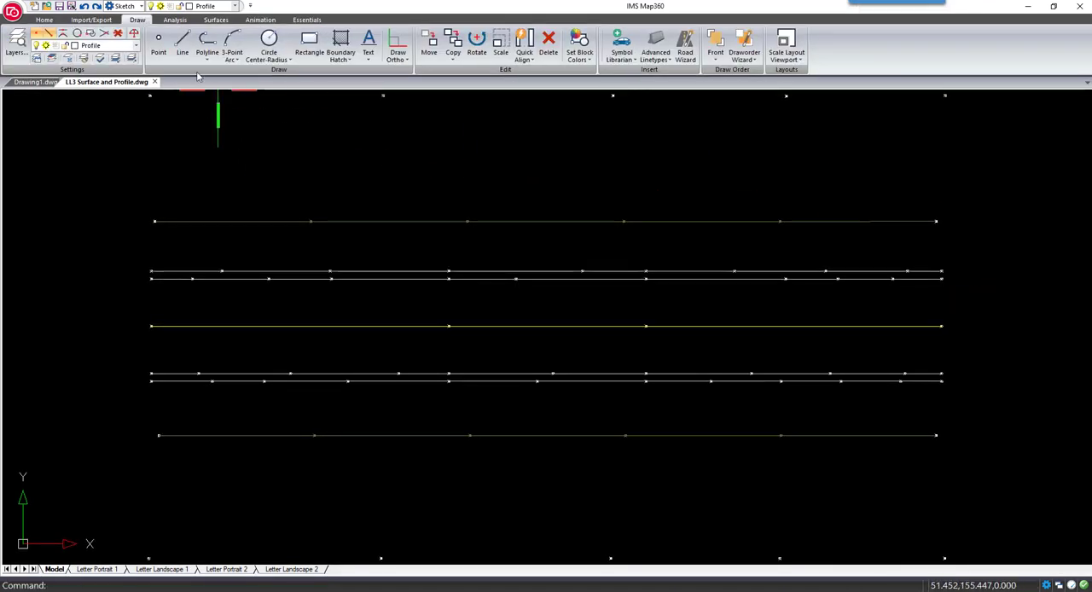
Run Profile Drape Line on the yellow center line, accepting vertical multiplier 1.000, Auto base elevation, vertical spacing 1.000 and labeling interval 5
{"action": "left_click", "coordinate": [224, 21]}
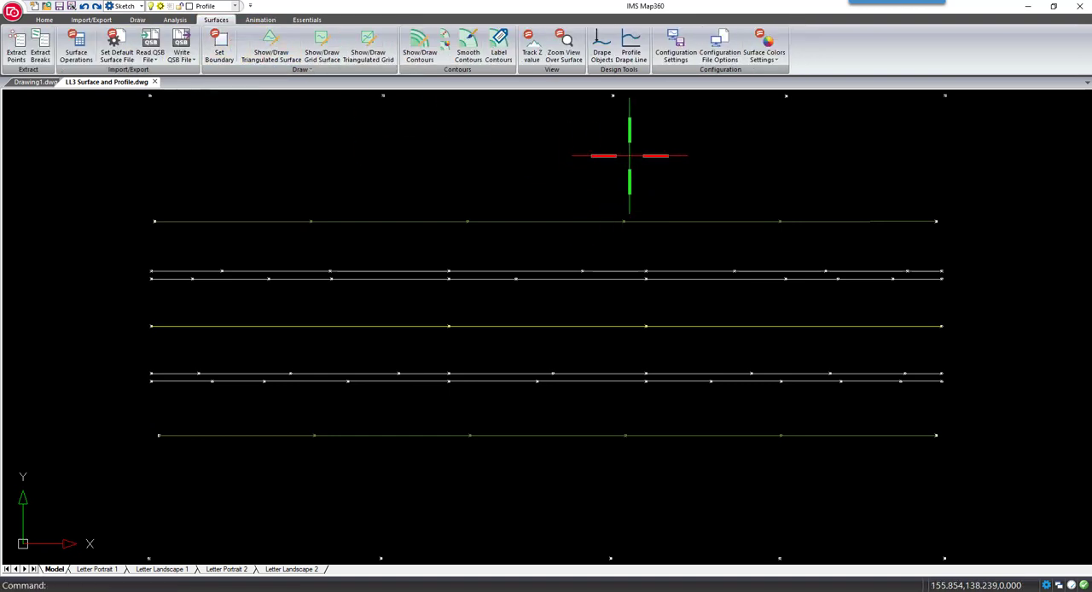
{"action": "left_click", "coordinate": [632, 55]}
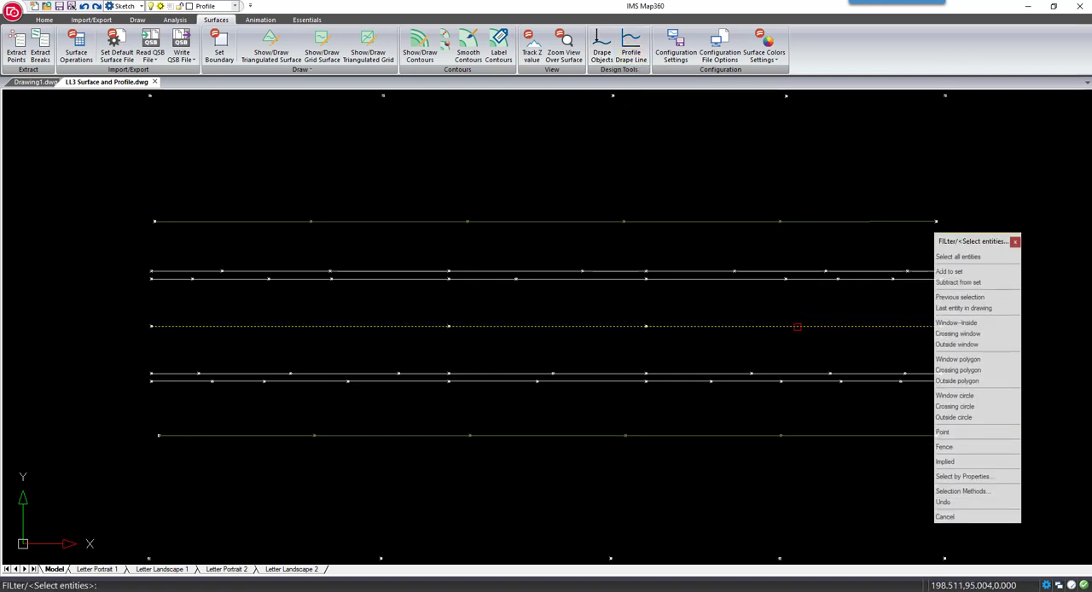
{"action": "left_click", "coordinate": [797, 326]}
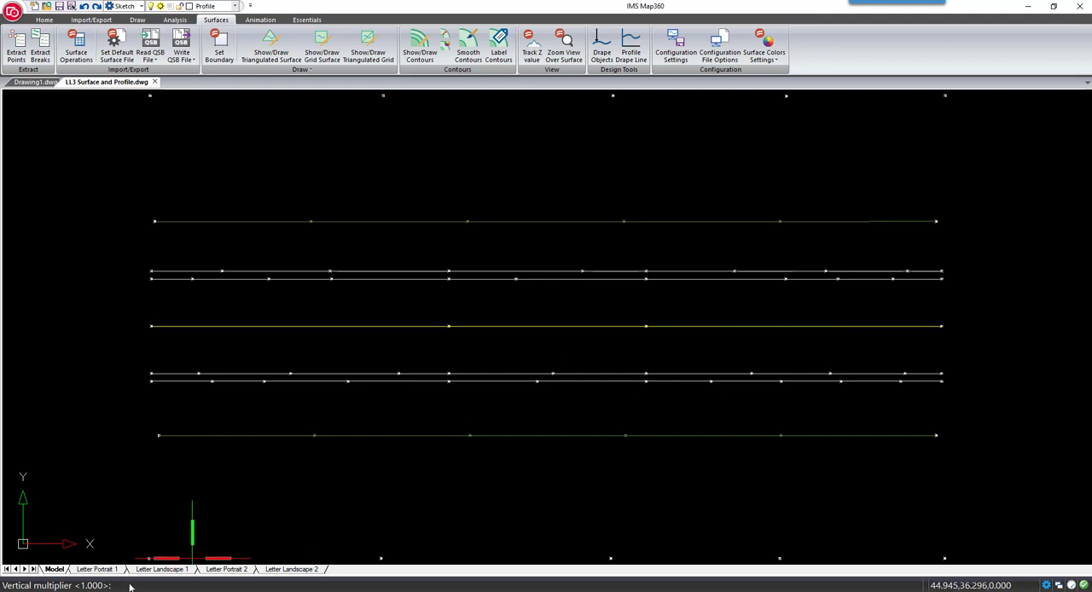
{"action": "key", "text": "Return"}
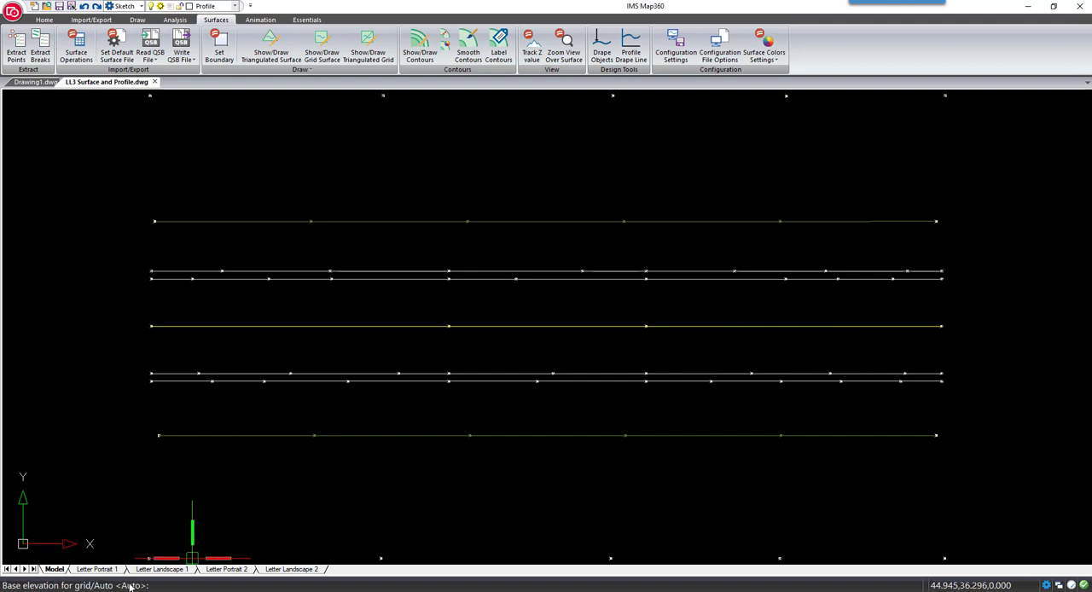
{"action": "key", "text": "Return"}
{"action": "key", "text": "Return"}
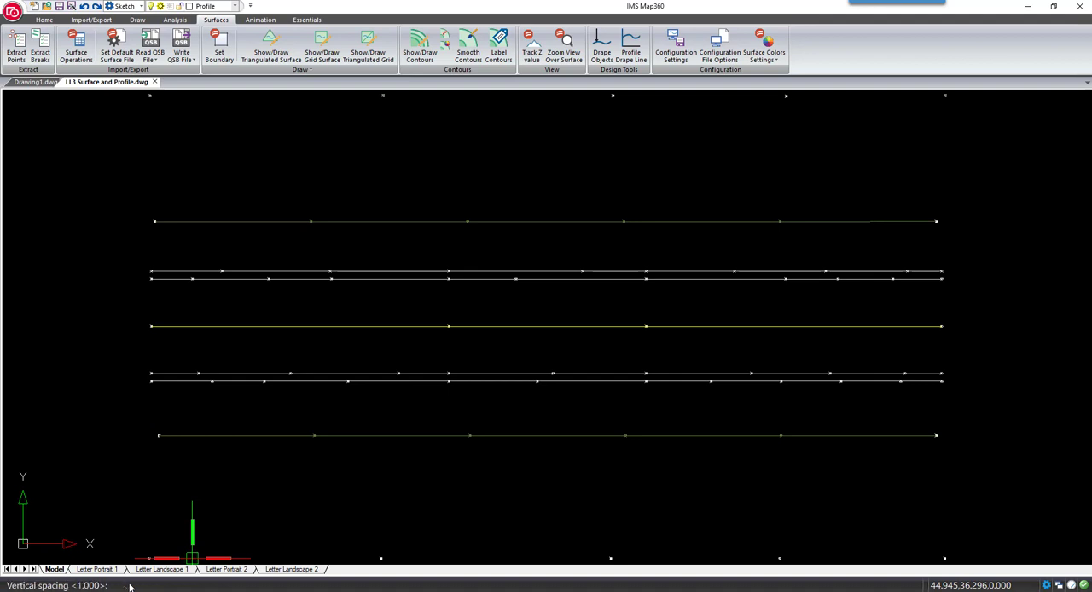
{"action": "key", "text": "Return"}
{"action": "key", "text": "Return"}
{"action": "key", "text": "Return"}
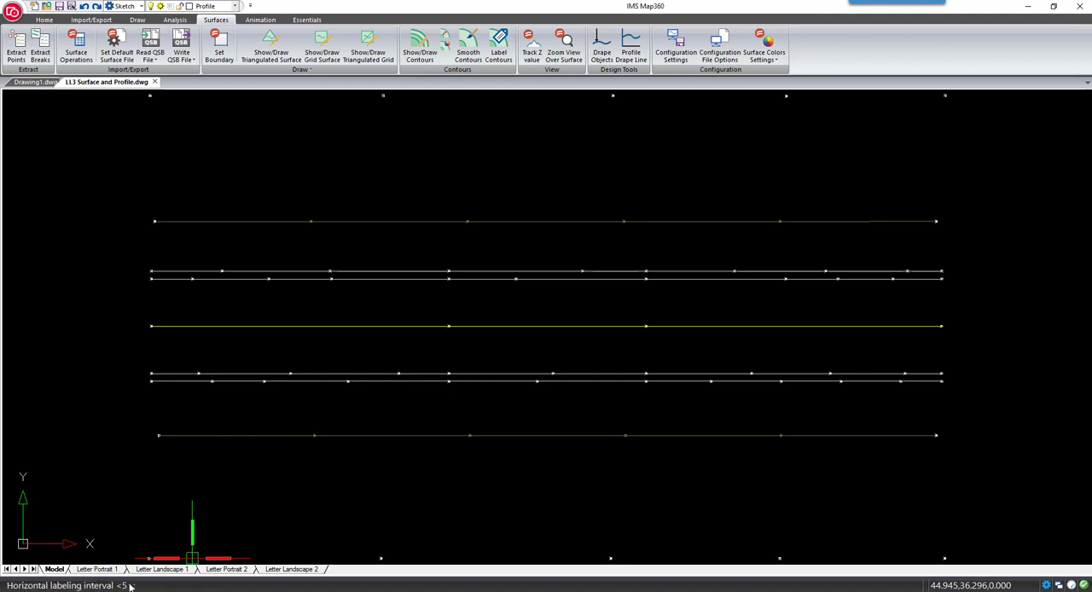
{"action": "key", "text": "Return"}
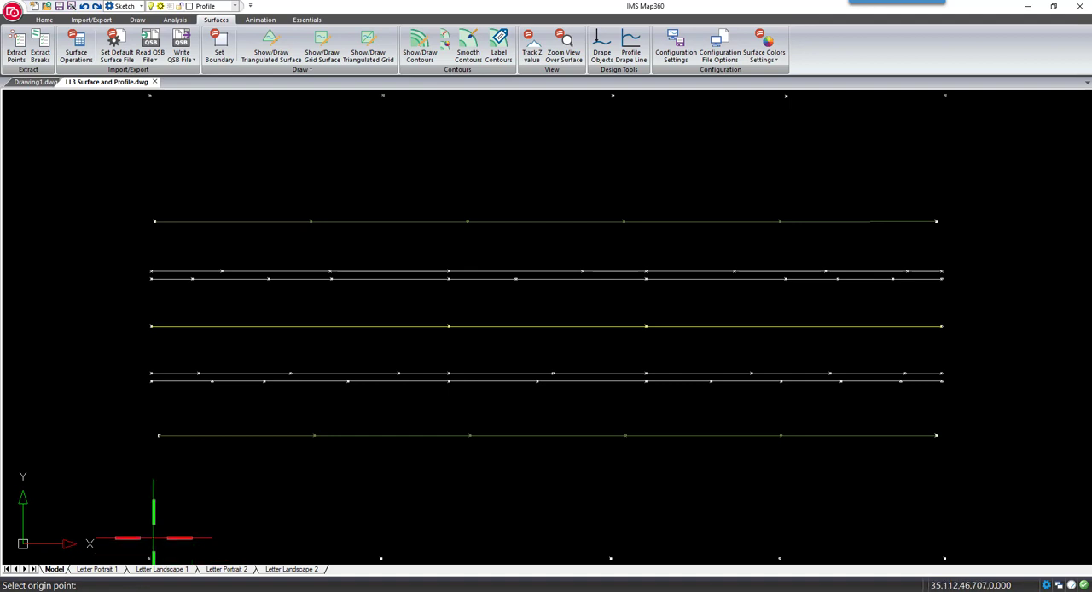
Place the profile view above the left end of the upper row of points and delete its grid lines
{"action": "scroll", "coordinate": [181, 464], "scroll_direction": "down", "scroll_amount": 2}
{"action": "middle_click_drag", "start_coordinate": [216, 398], "coordinate": [349, 458]}
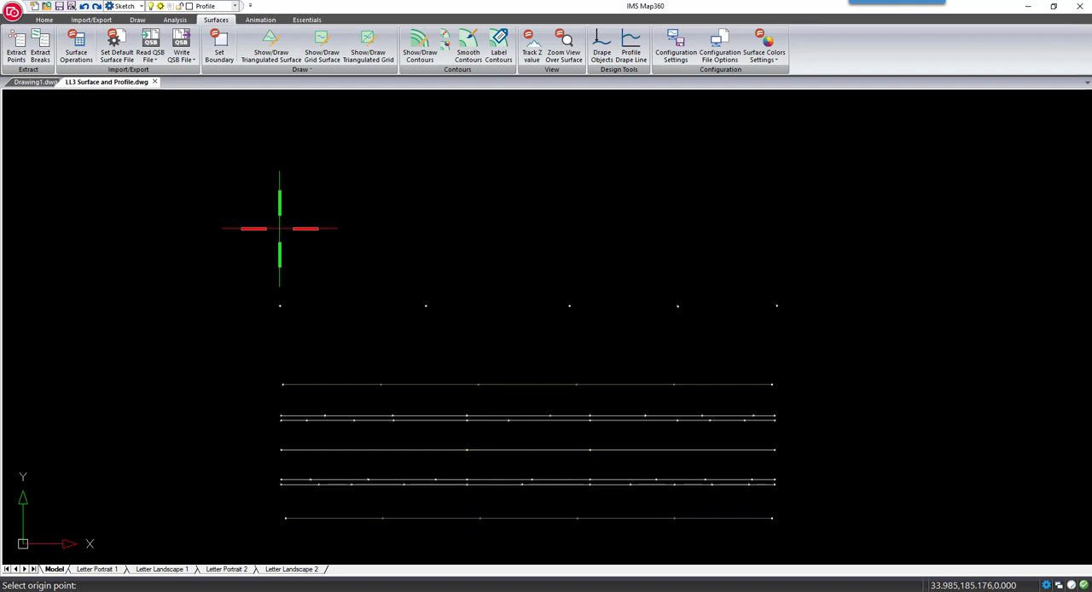
{"action": "left_click", "coordinate": [278, 229]}
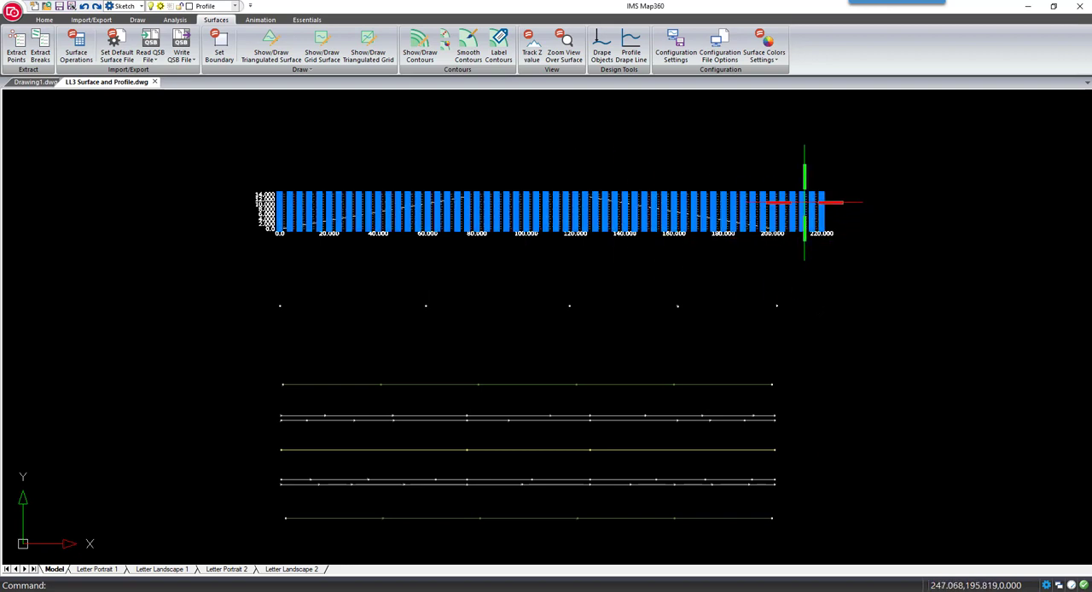
{"action": "key", "text": "Delete"}
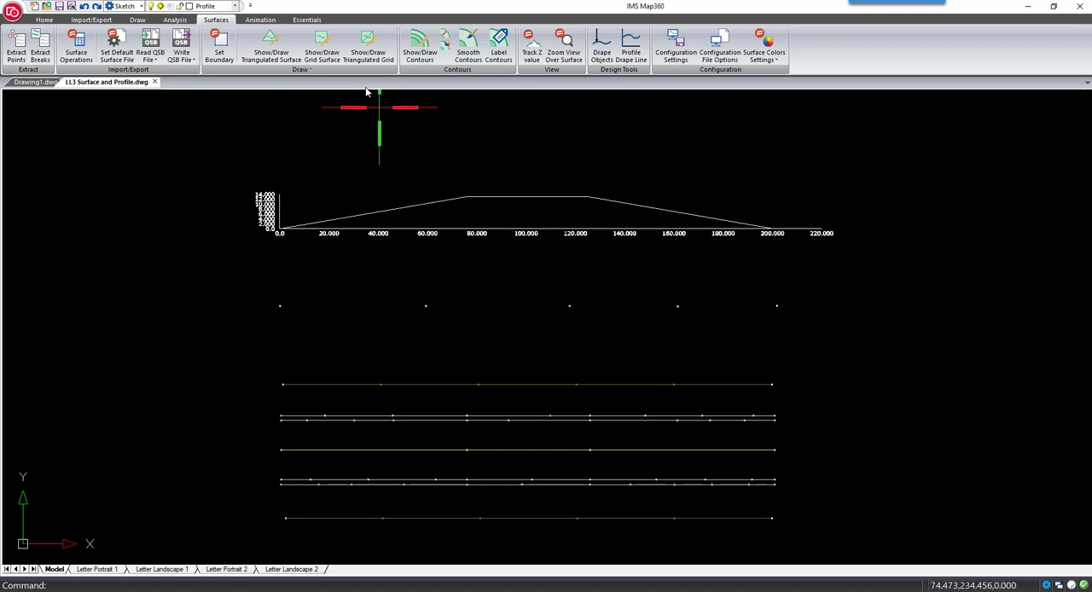
Rotate the cursor to match the profile's rising slope, from the graph origin to near the slope's crest
{"action": "left_click", "coordinate": [137, 19]}
{"action": "left_click", "coordinate": [396, 58]}
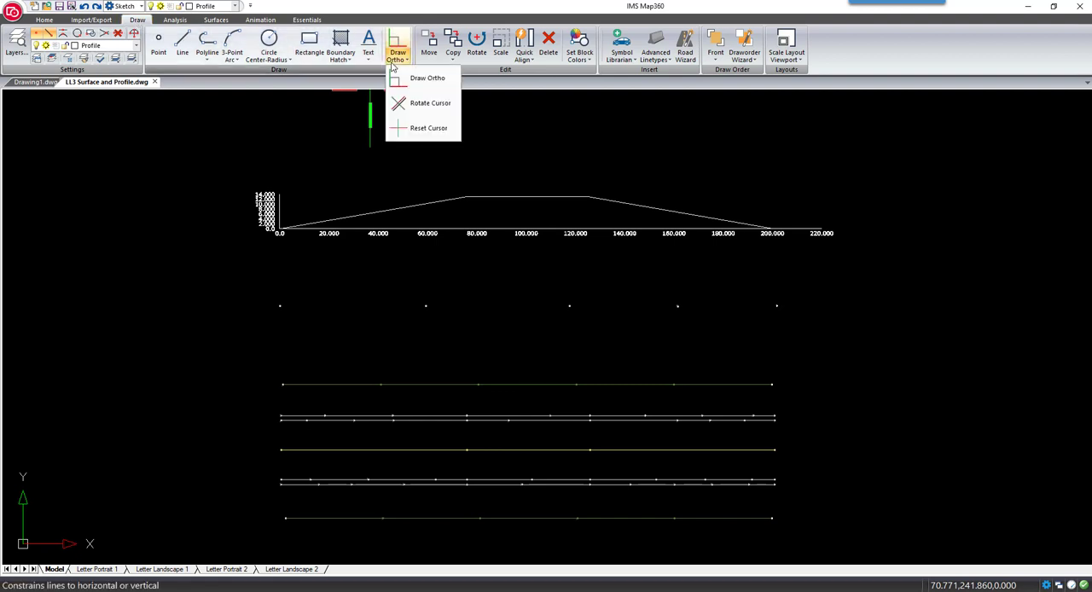
{"action": "left_click", "coordinate": [400, 103]}
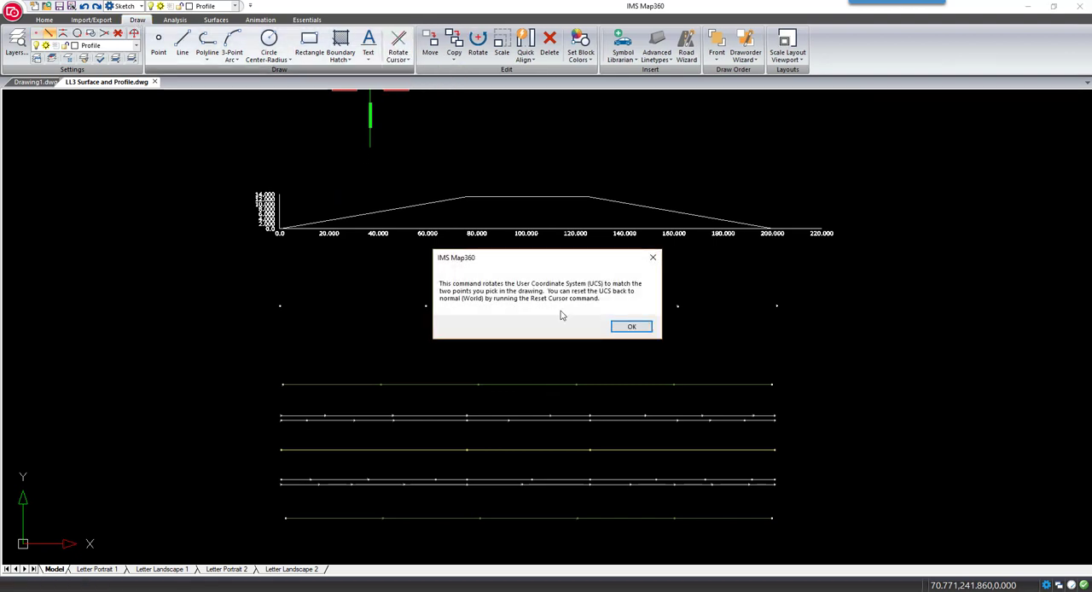
{"action": "left_click", "coordinate": [631, 327]}
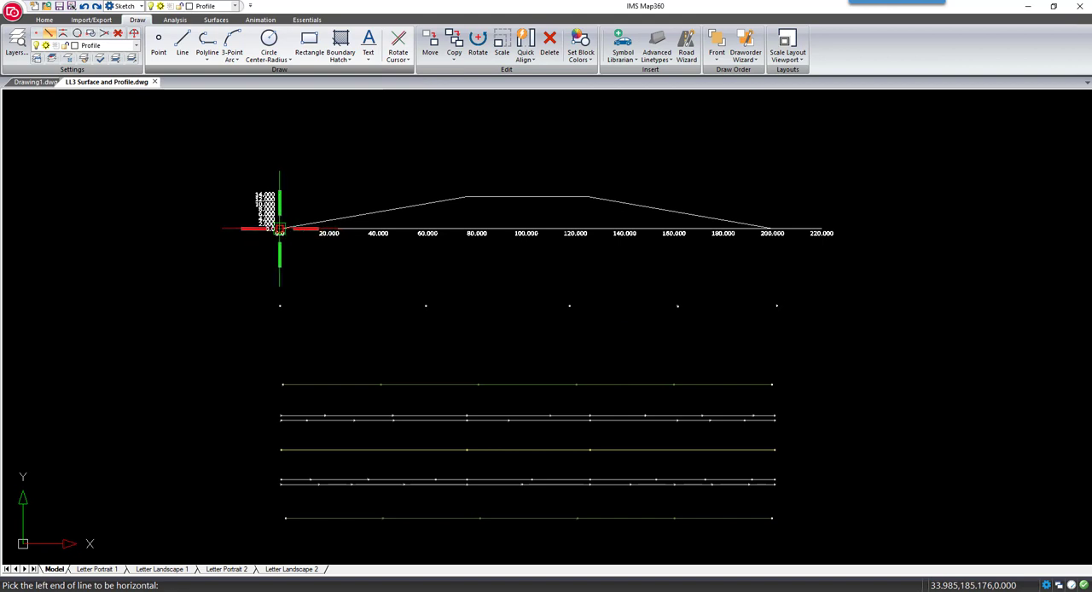
{"action": "left_click", "coordinate": [280, 229]}
{"action": "left_click", "coordinate": [461, 198]}
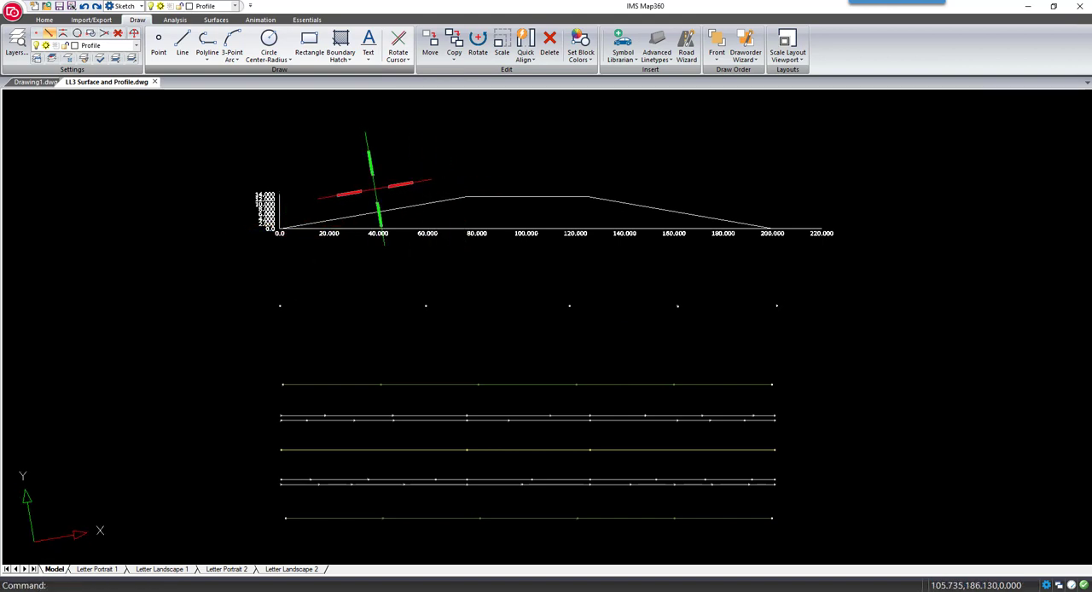
Insert the recent CAMARO - RIGHT VIEW symbol on the rising slope between 20 and 40, rotated parallel to it
{"action": "left_click", "coordinate": [623, 47]}
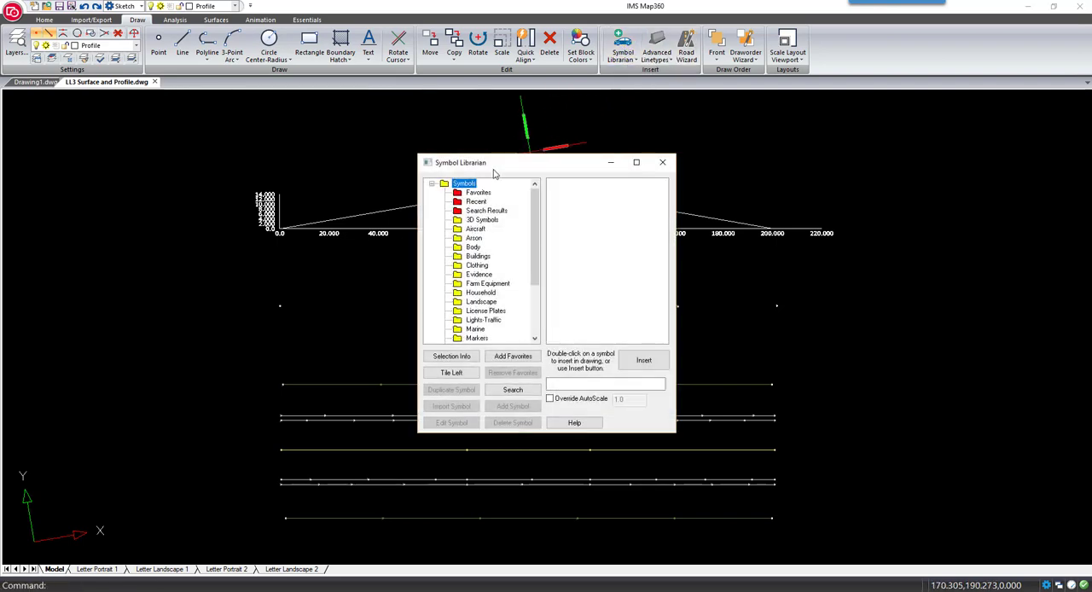
{"action": "left_click", "coordinate": [476, 202]}
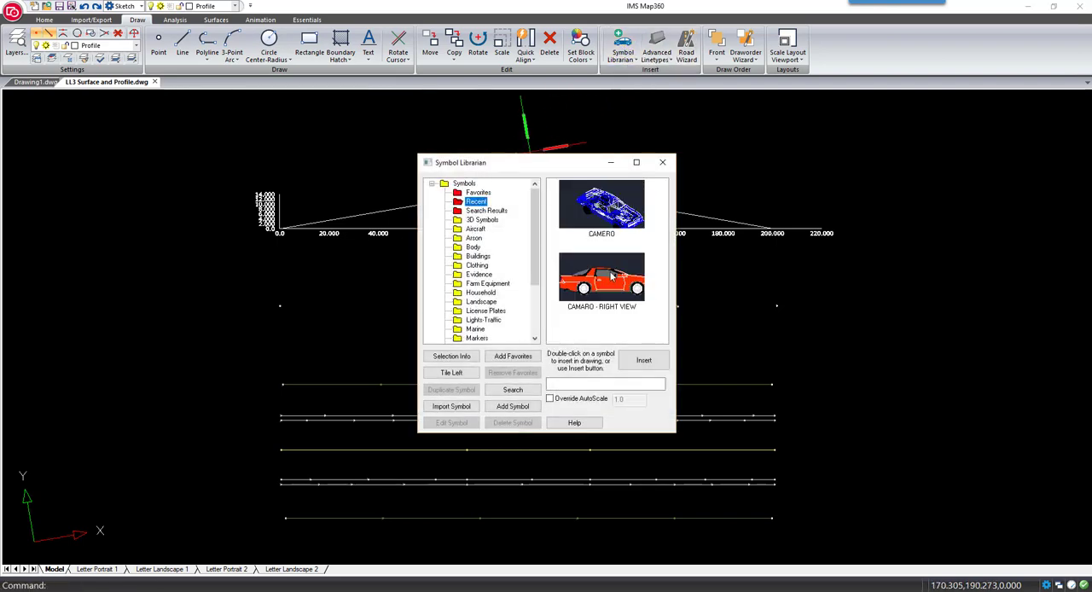
{"action": "left_click", "coordinate": [612, 277]}
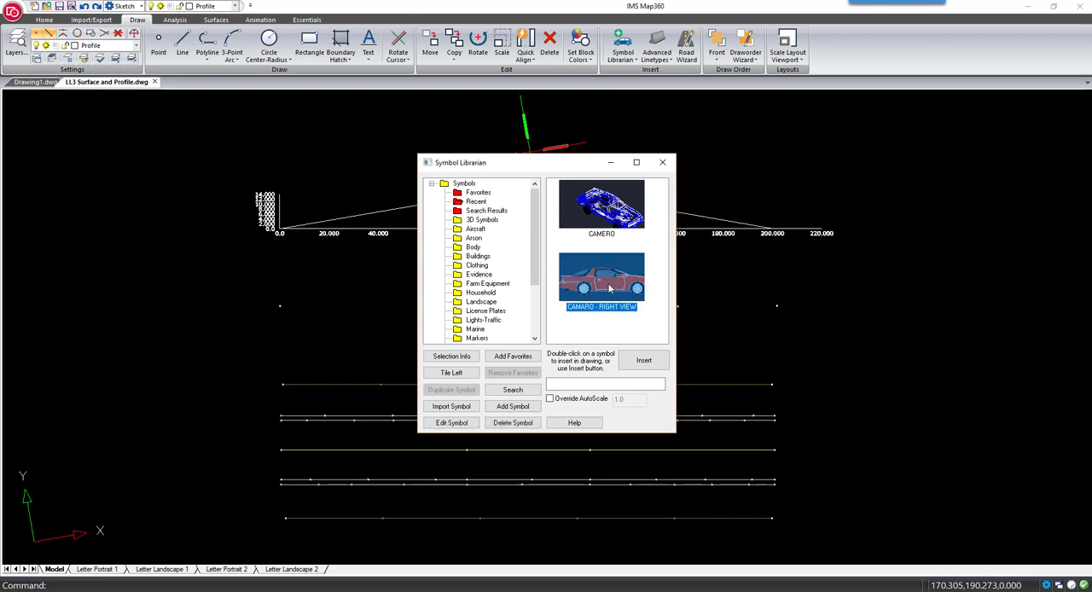
{"action": "left_click", "coordinate": [638, 363]}
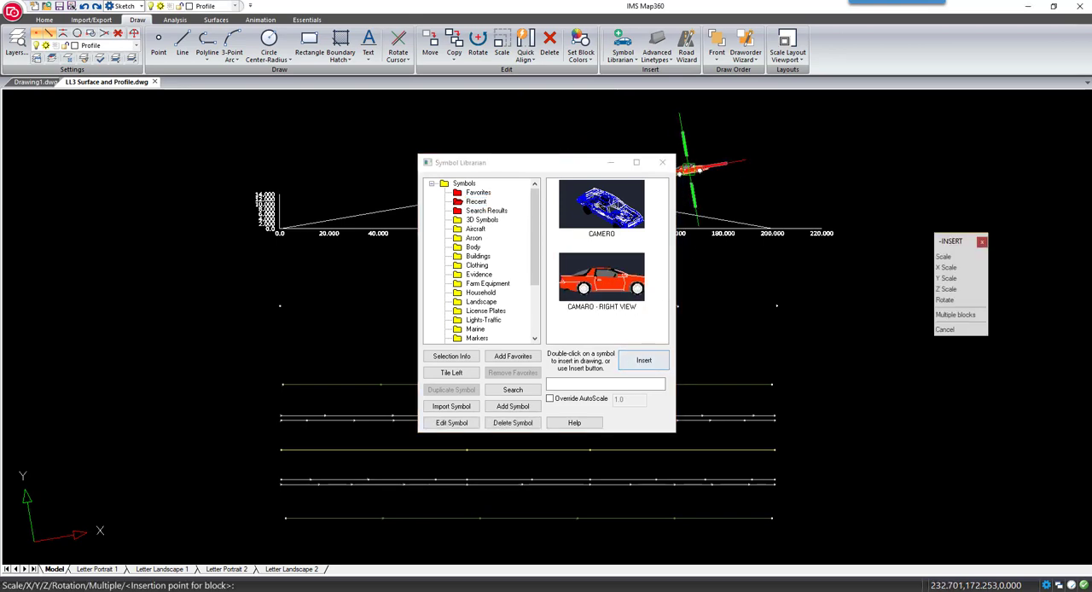
{"action": "scroll", "coordinate": [401, 238], "scroll_direction": "up", "scroll_amount": 8}
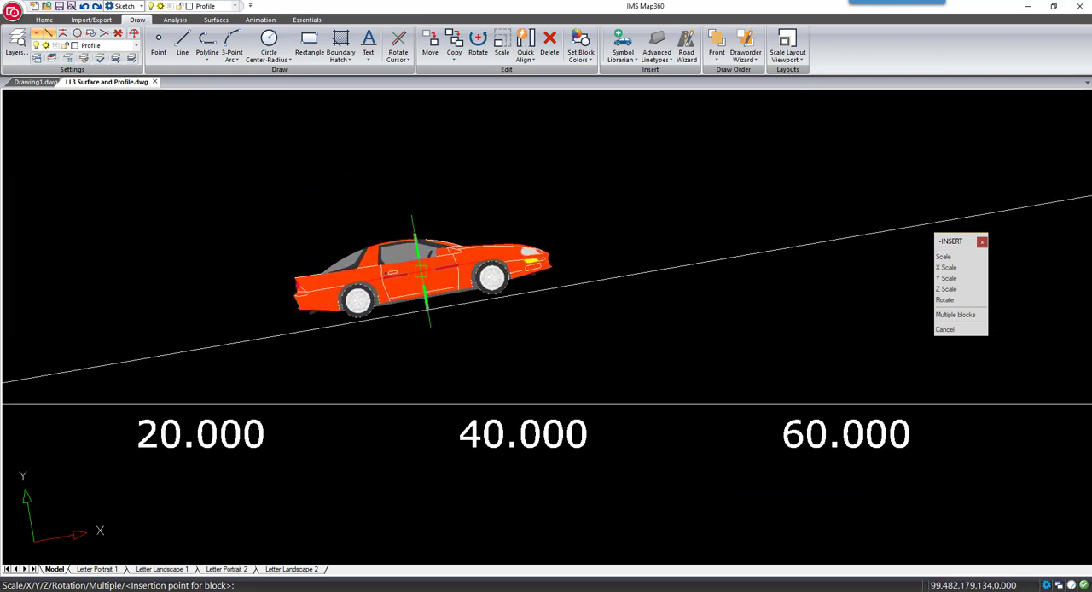
{"action": "left_click", "coordinate": [421, 273]}
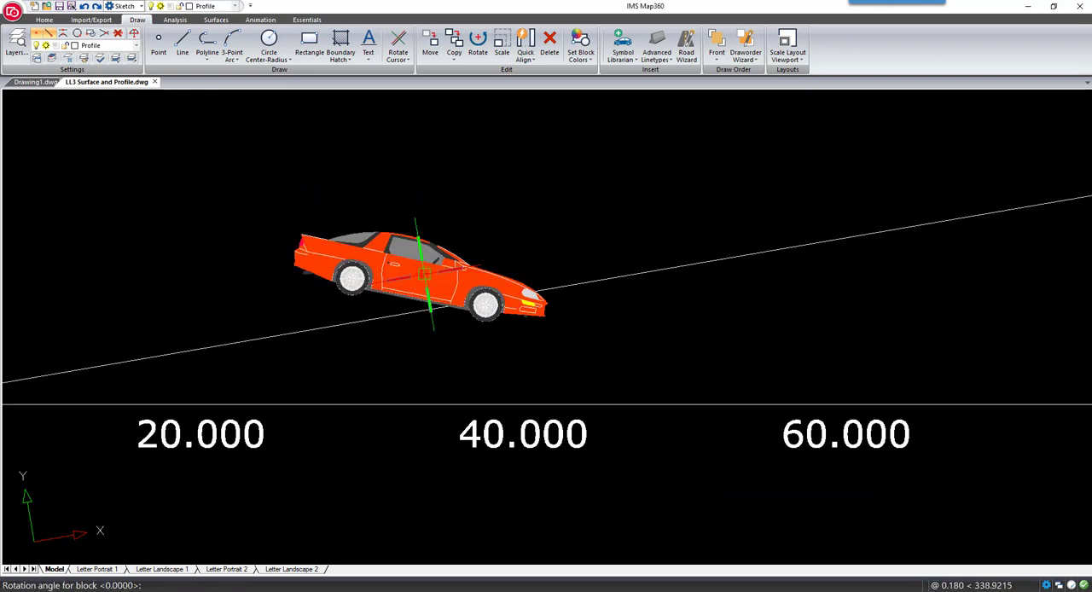
{"action": "left_click", "coordinate": [453, 268]}
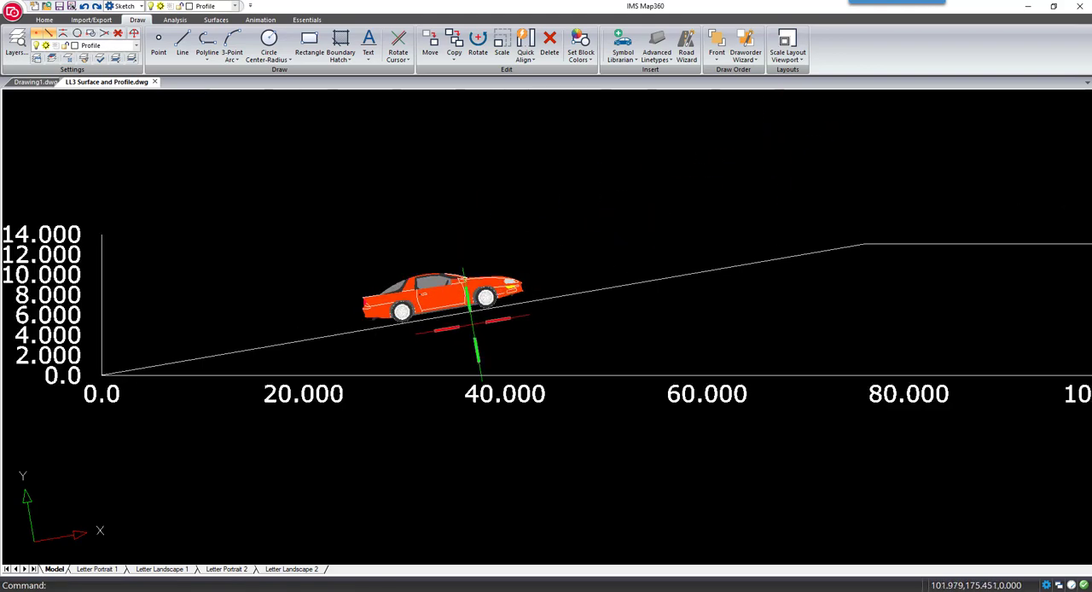
Reset the cursor's crosshairs back to horizontal
{"action": "scroll", "coordinate": [474, 325], "scroll_direction": "down", "scroll_amount": 2}
{"action": "middle_click_drag", "start_coordinate": [644, 286], "coordinate": [502, 303]}
{"action": "scroll", "coordinate": [502, 303], "scroll_direction": "down", "scroll_amount": 2}
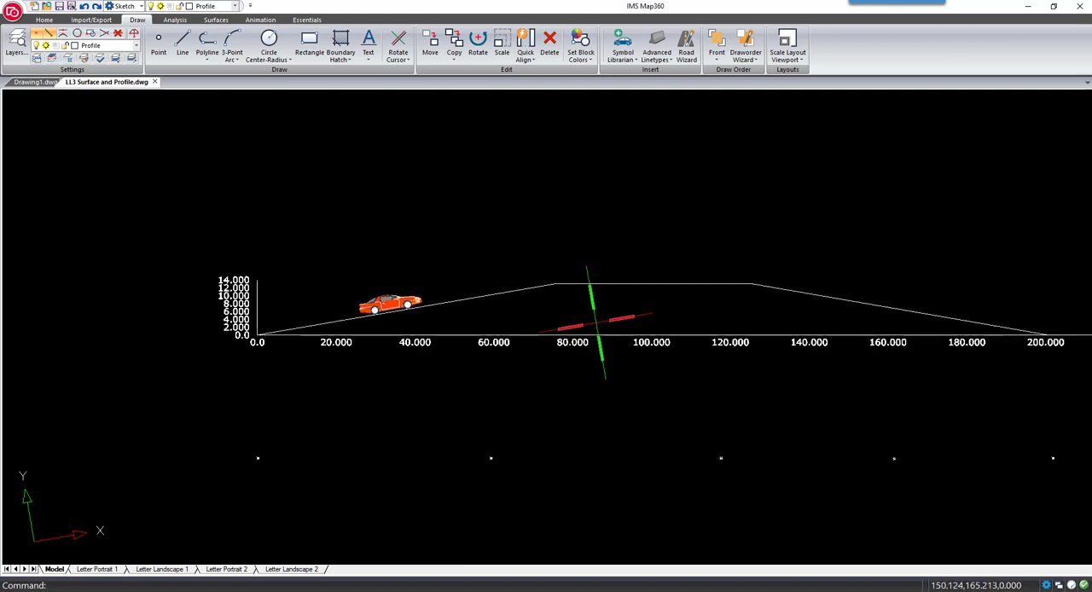
{"action": "left_click", "coordinate": [397, 61]}
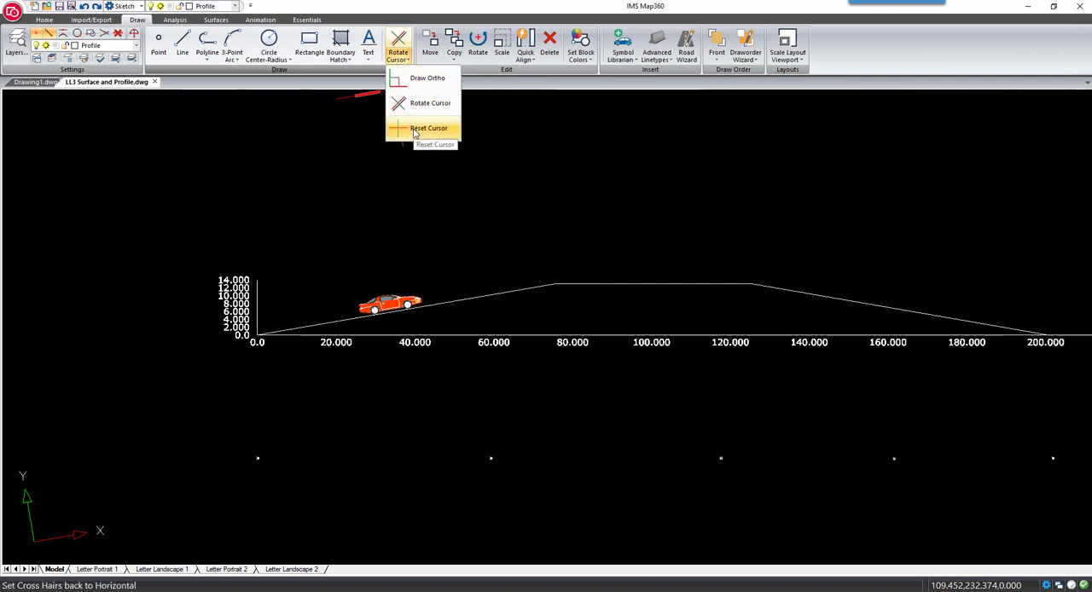
{"action": "left_click", "coordinate": [414, 133]}
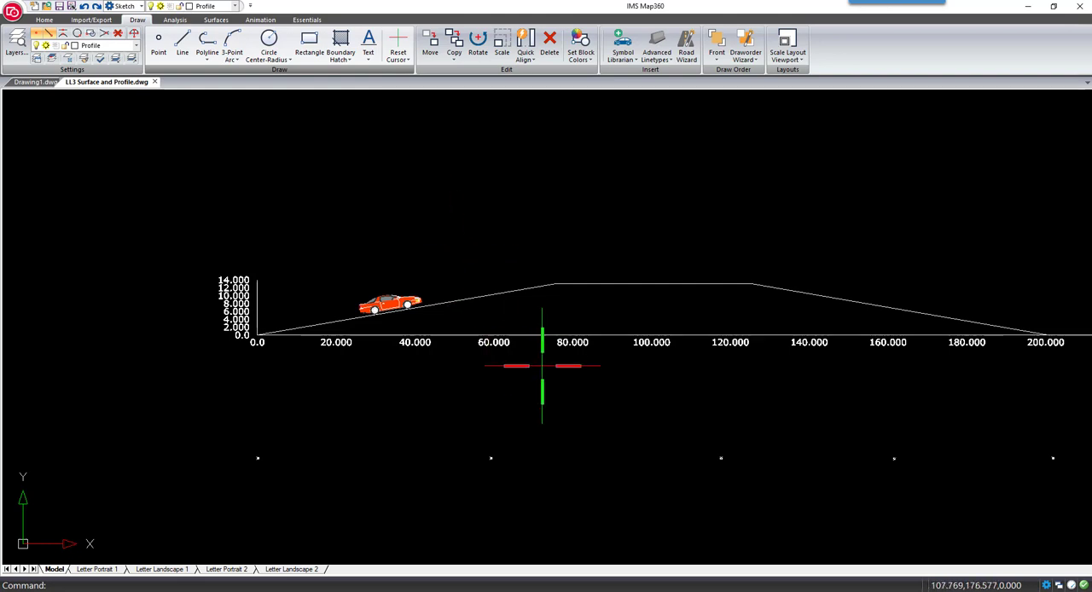
Make Surface the current layer and freeze the Profile layer
{"action": "middle_click_drag", "start_coordinate": [596, 401], "coordinate": [537, 339]}
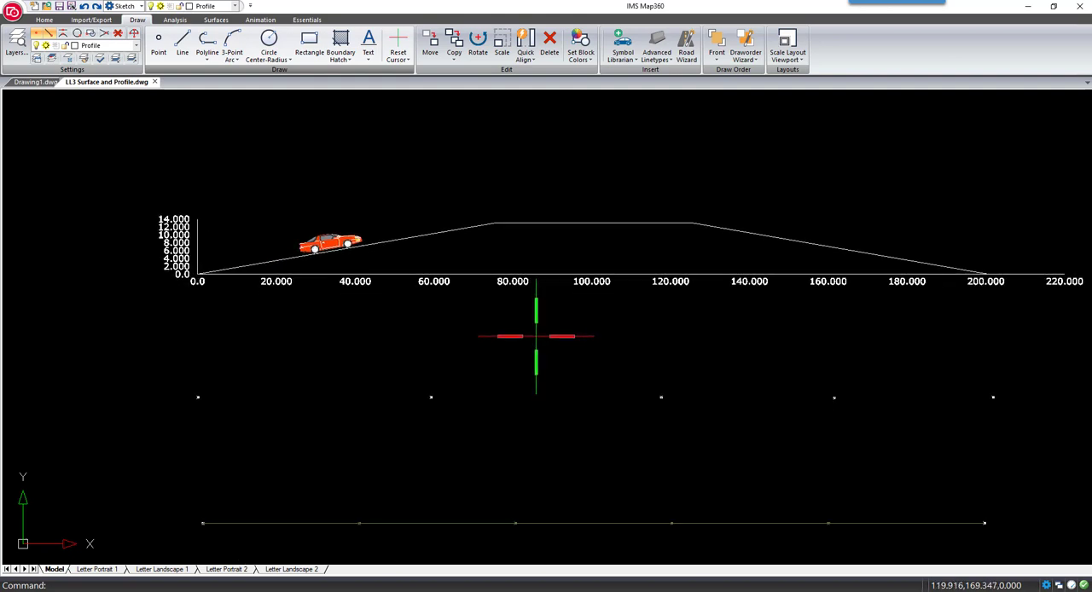
{"action": "left_click", "coordinate": [234, 5]}
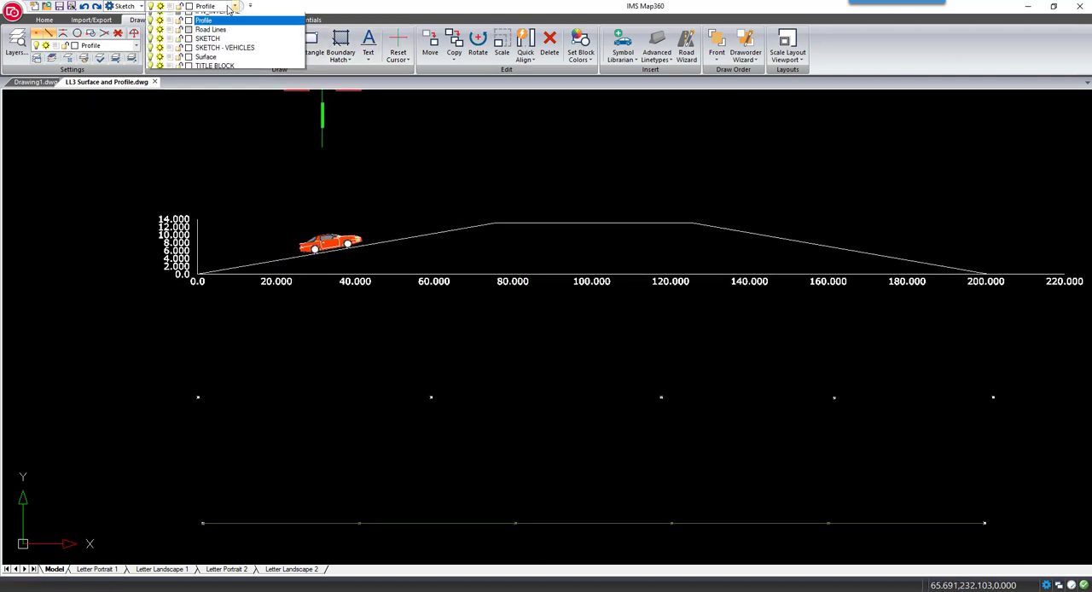
{"action": "left_click", "coordinate": [209, 108]}
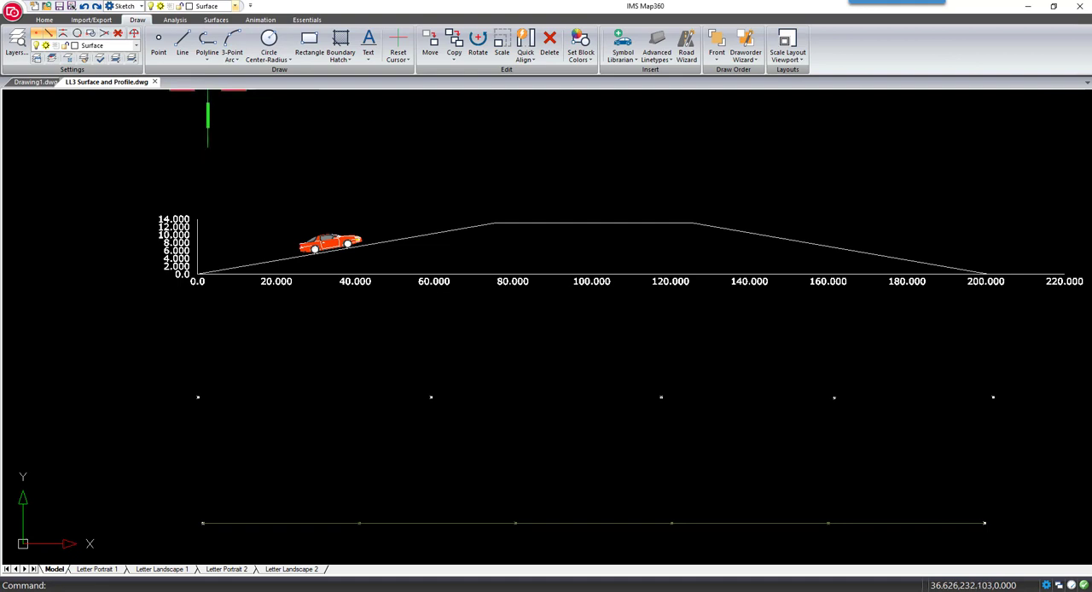
{"action": "left_click", "coordinate": [219, 8]}
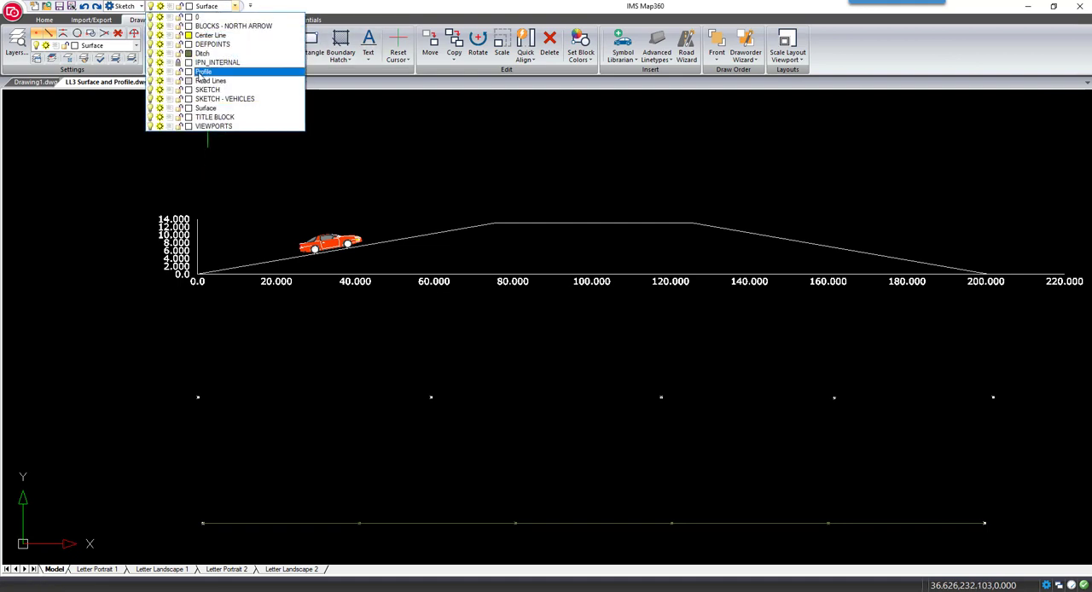
{"action": "left_click", "coordinate": [160, 72]}
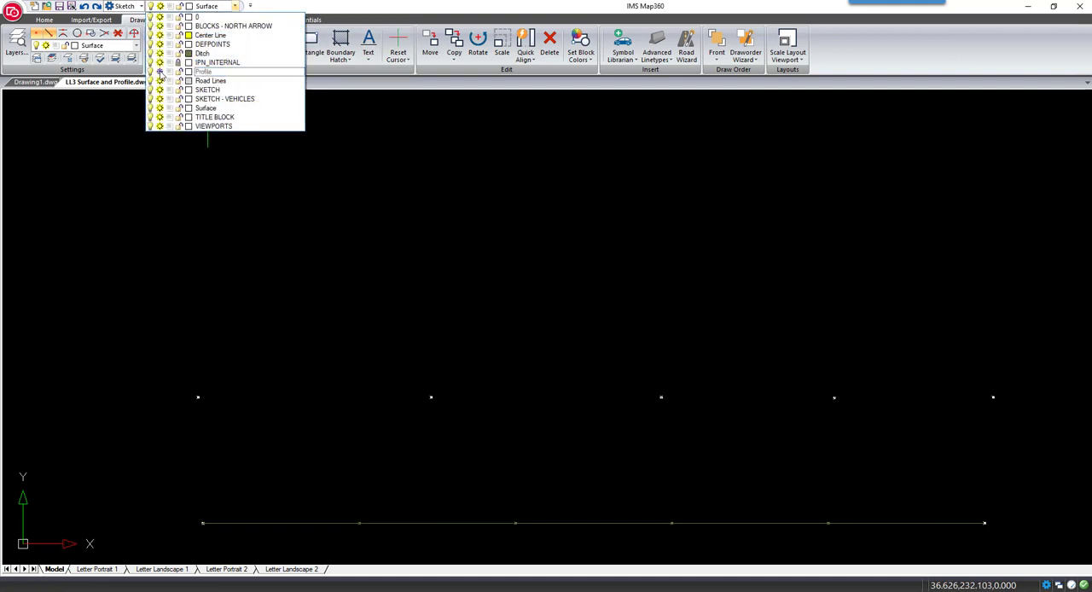
{"action": "left_click", "coordinate": [437, 163]}
Draw a 3D polyline around the surface boundary through the outer rows of points and both center line ends, back to its start
{"action": "scroll", "coordinate": [438, 192], "scroll_direction": "down", "scroll_amount": 3}
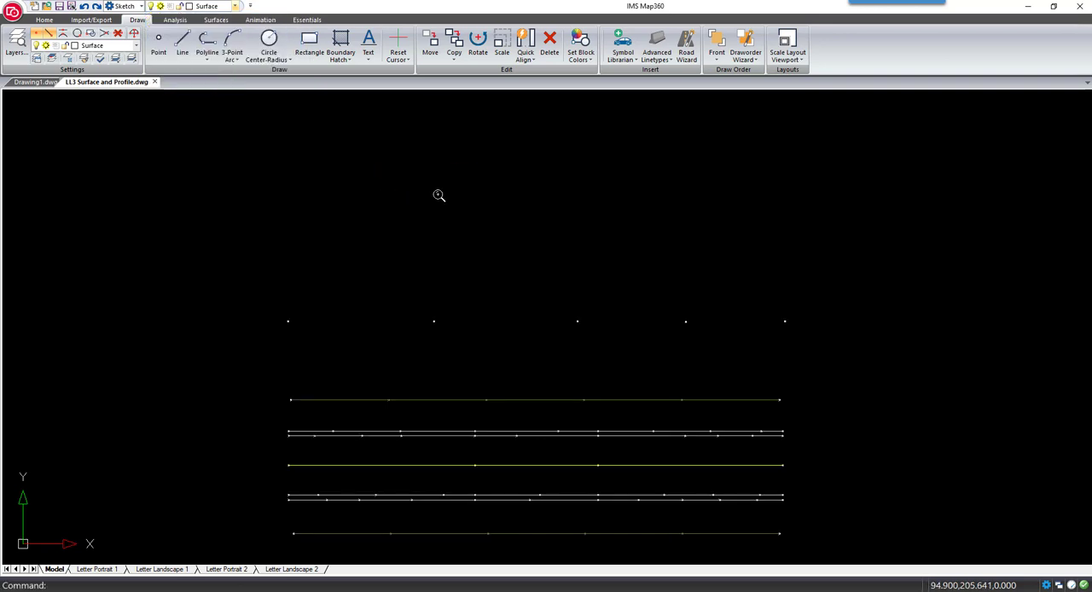
{"action": "middle_click_drag", "start_coordinate": [477, 288], "coordinate": [480, 215]}
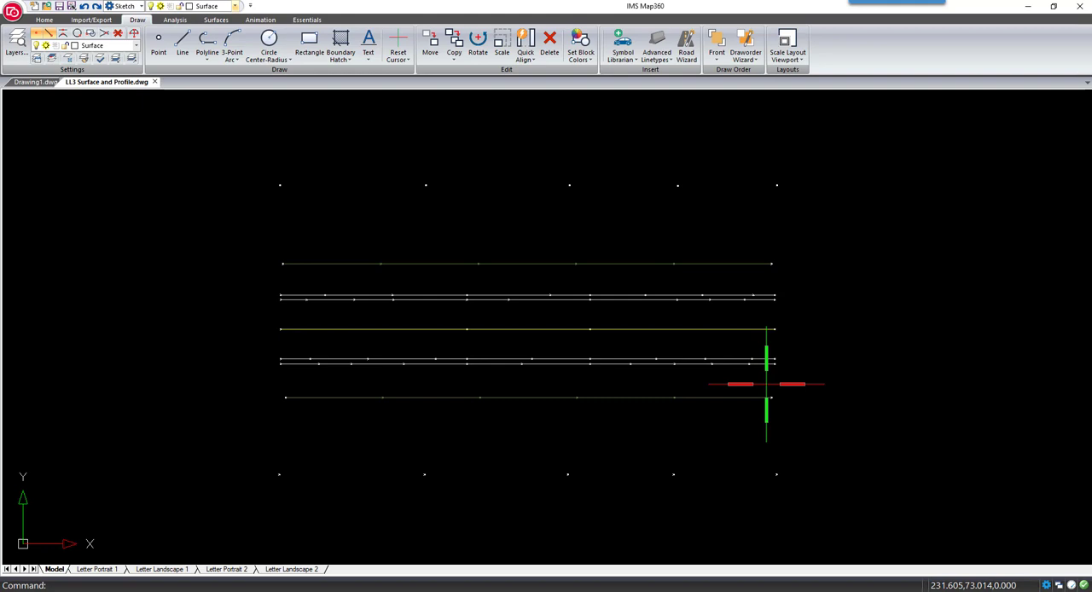
{"action": "left_click", "coordinate": [207, 56]}
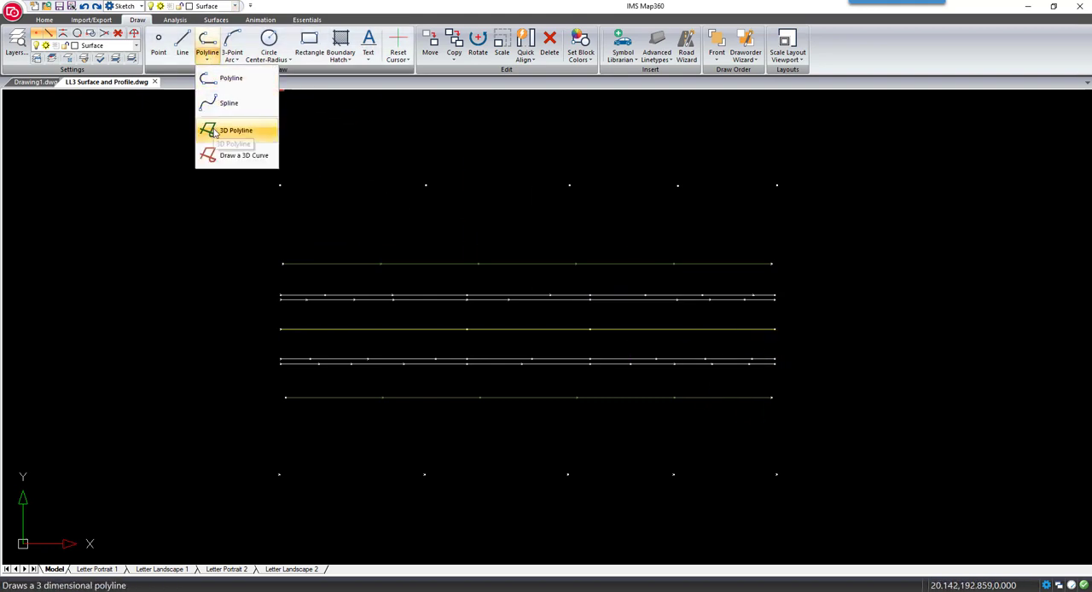
{"action": "left_click", "coordinate": [214, 131]}
{"action": "left_click", "coordinate": [280, 184]}
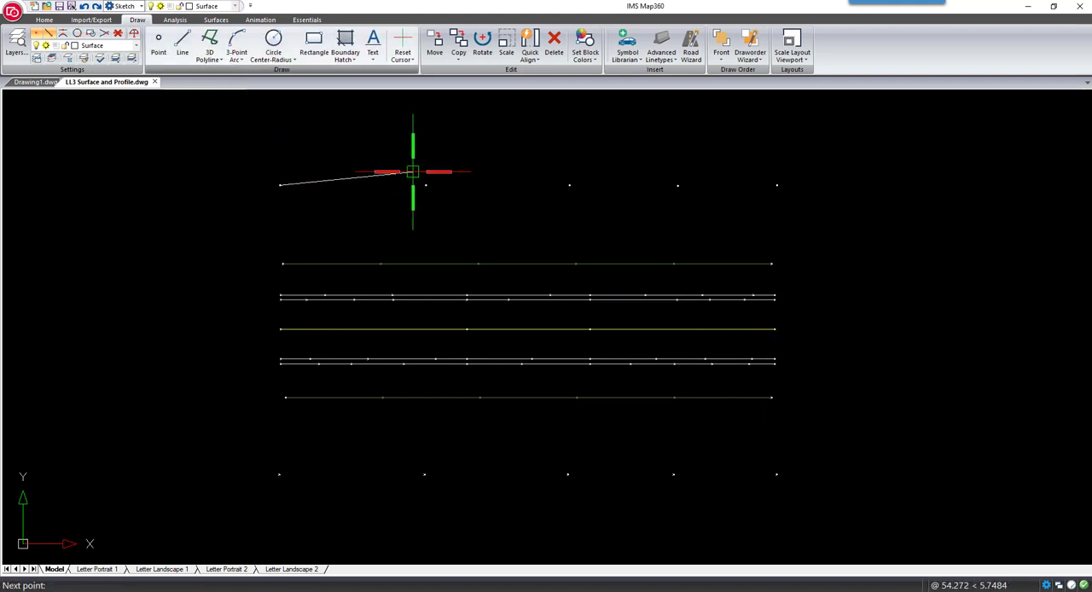
{"action": "left_click", "coordinate": [426, 184]}
{"action": "left_click", "coordinate": [569, 184]}
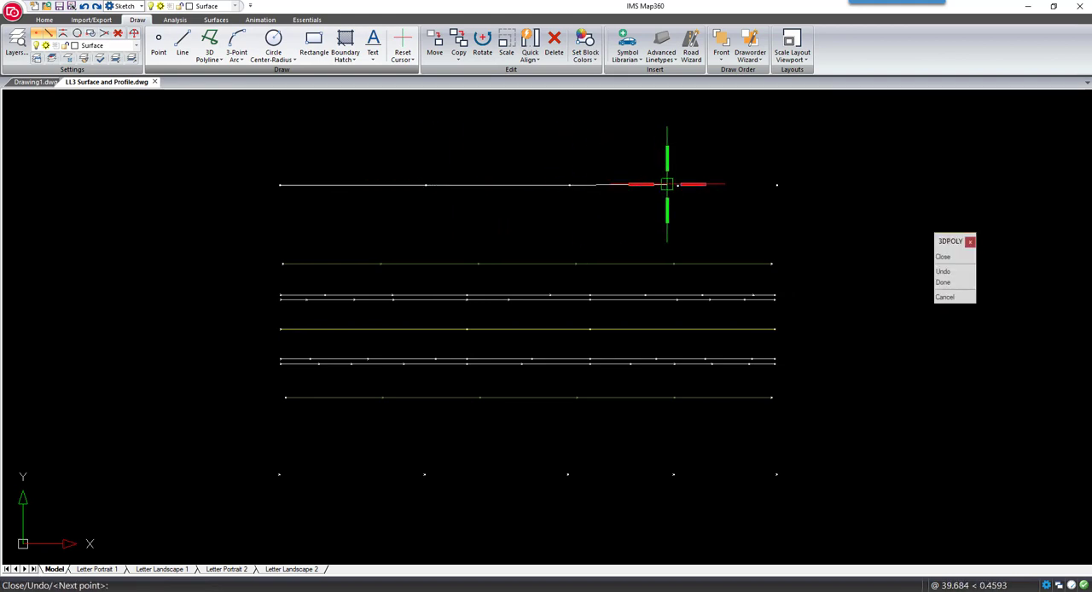
{"action": "left_click", "coordinate": [776, 184]}
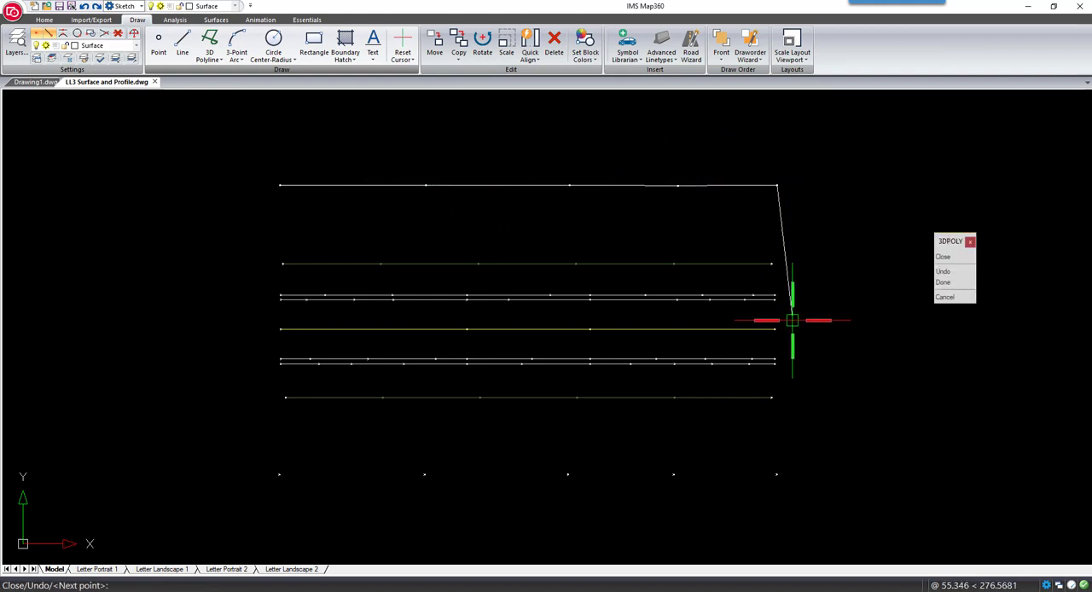
{"action": "left_click", "coordinate": [775, 328]}
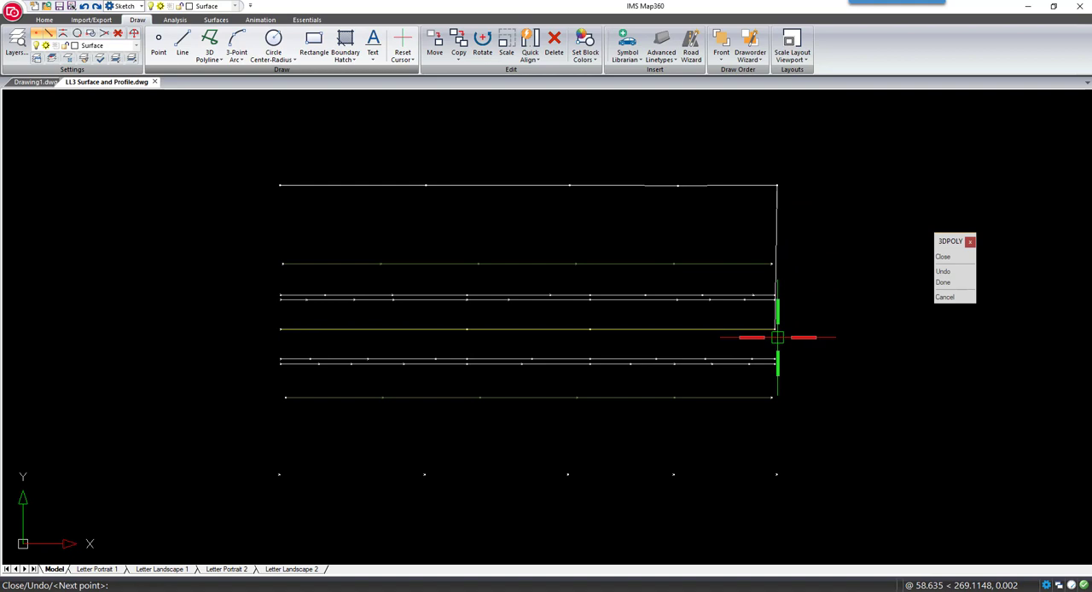
{"action": "left_click", "coordinate": [776, 473]}
{"action": "left_click", "coordinate": [674, 473]}
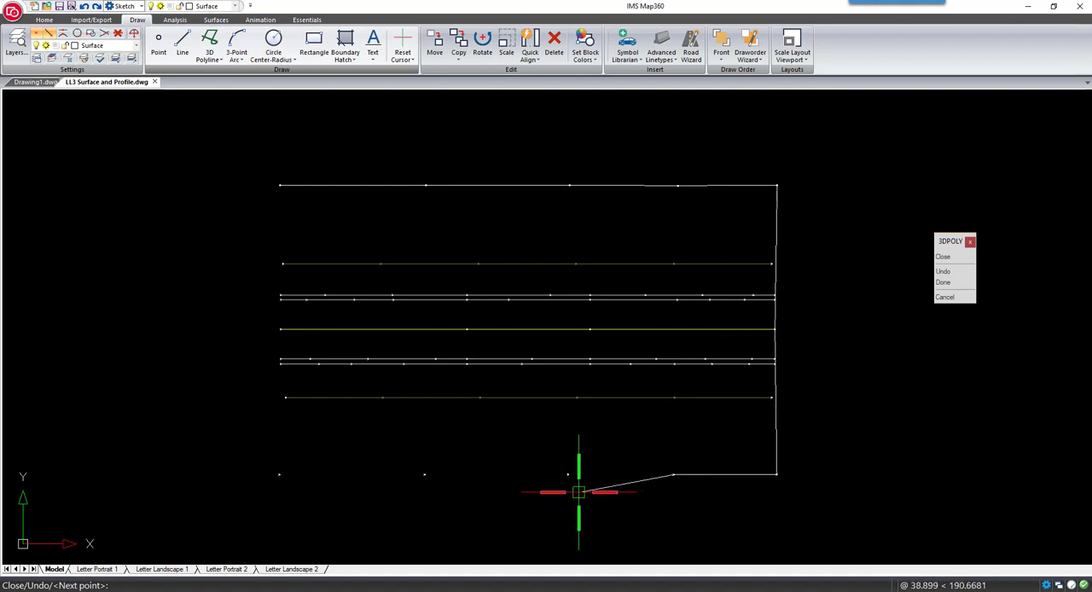
{"action": "left_click", "coordinate": [567, 475]}
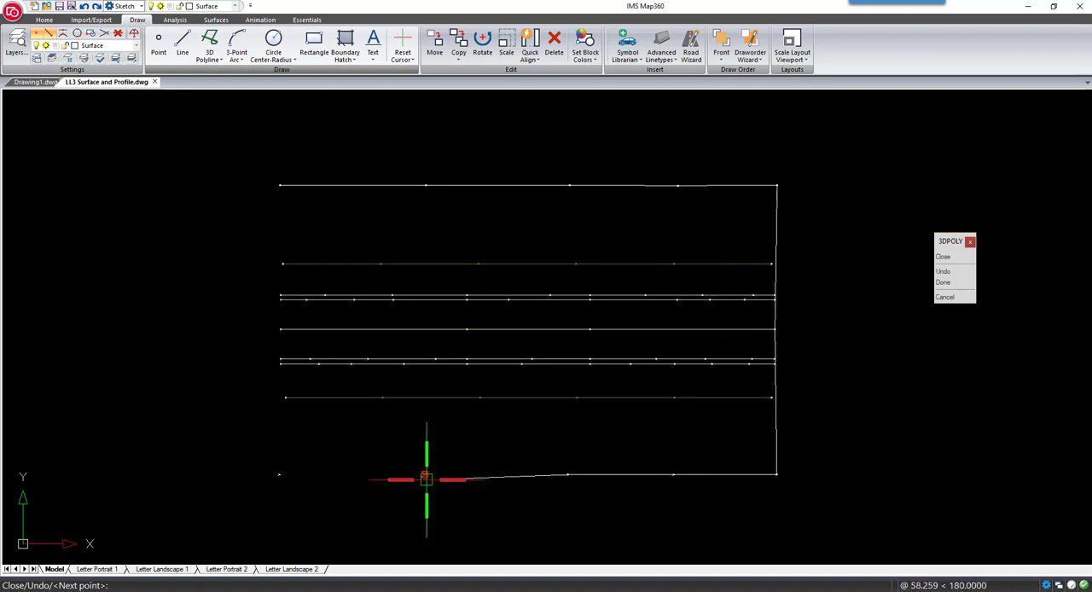
{"action": "left_click", "coordinate": [426, 476]}
{"action": "left_click", "coordinate": [278, 475]}
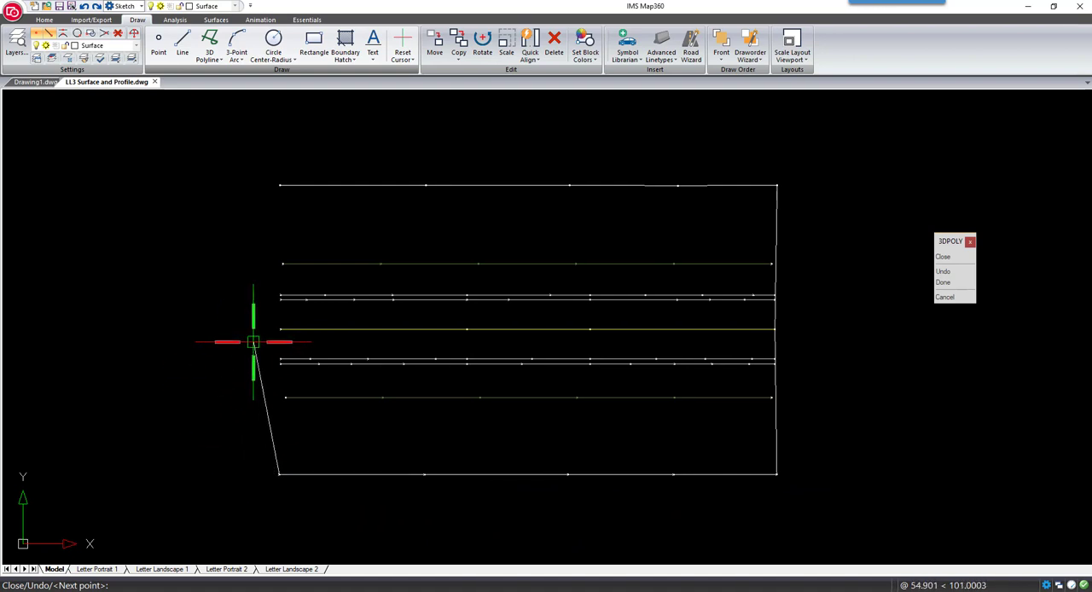
{"action": "left_click", "coordinate": [279, 184]}
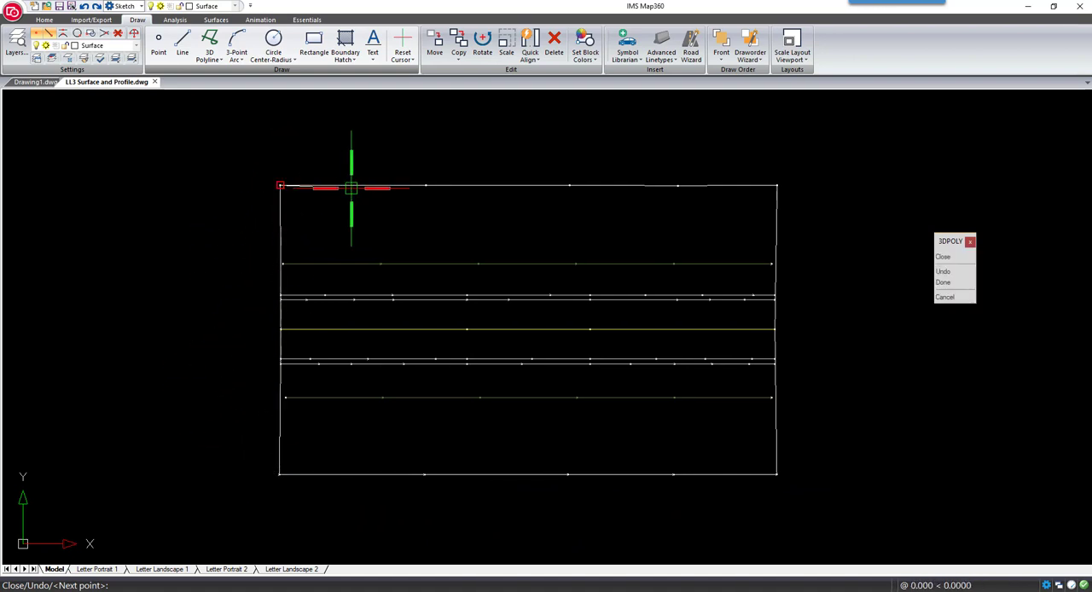
{"action": "key", "text": "Return"}
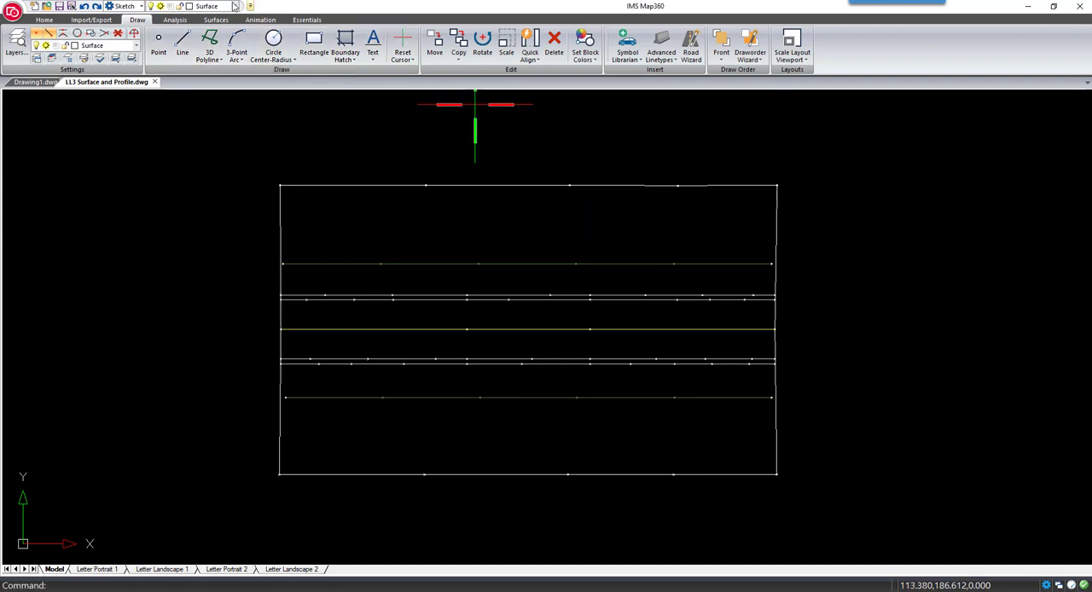
Set the minimum Z of the surface data extraction filter to -2
{"action": "left_click", "coordinate": [216, 20]}
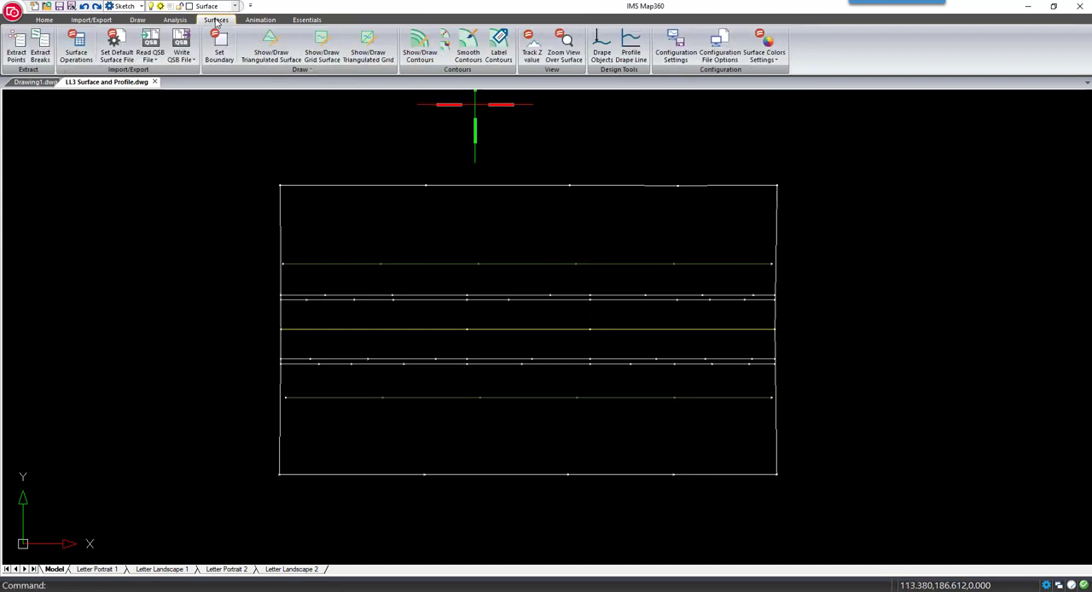
{"action": "left_click", "coordinate": [673, 66]}
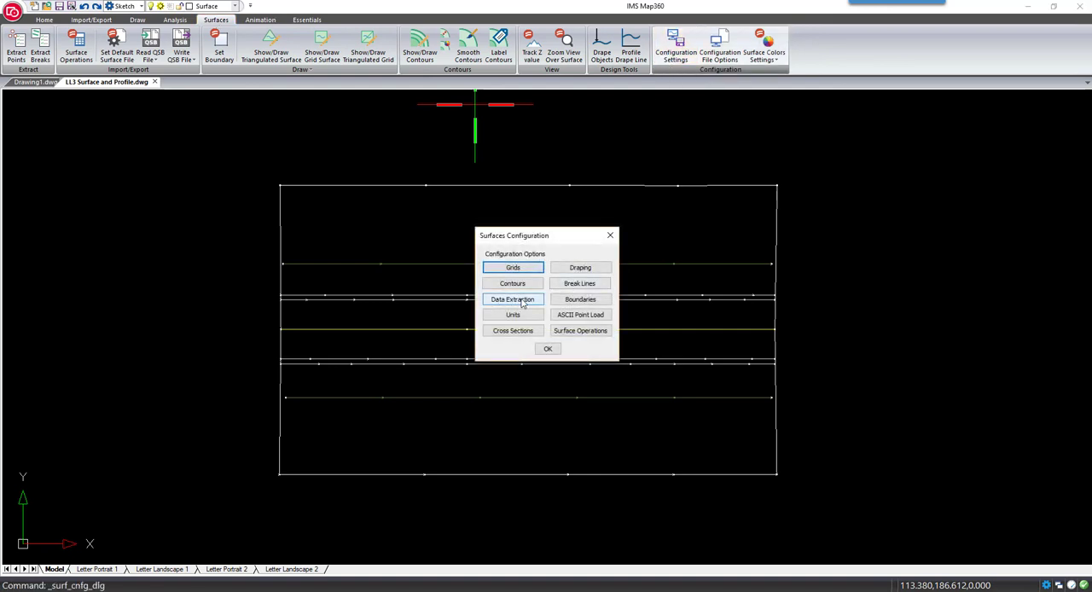
{"action": "left_click", "coordinate": [517, 300]}
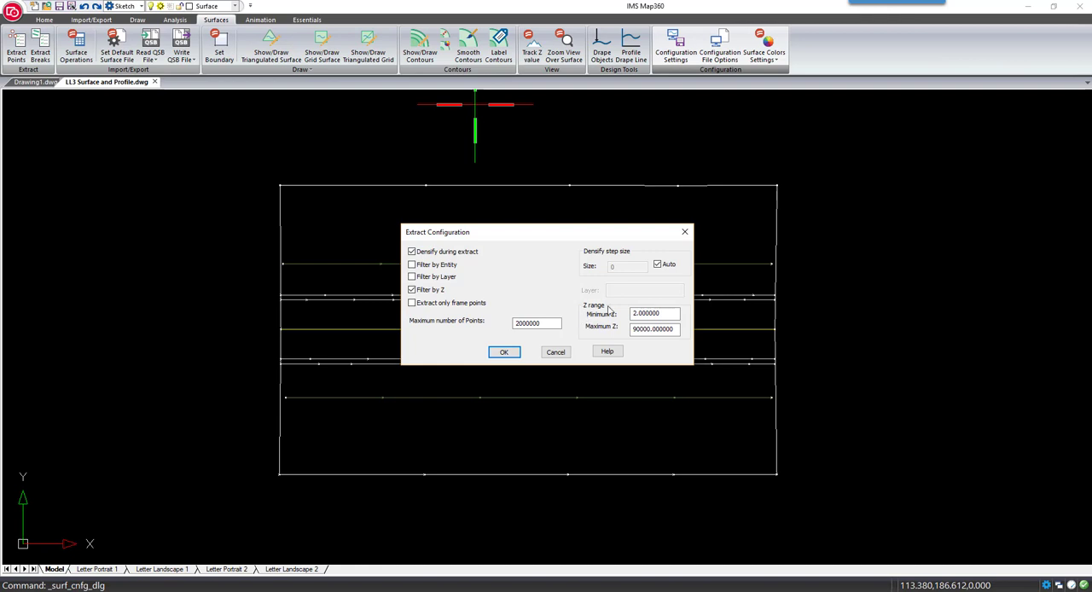
{"action": "double_click", "coordinate": [669, 313]}
{"action": "type", "text": "-2"}
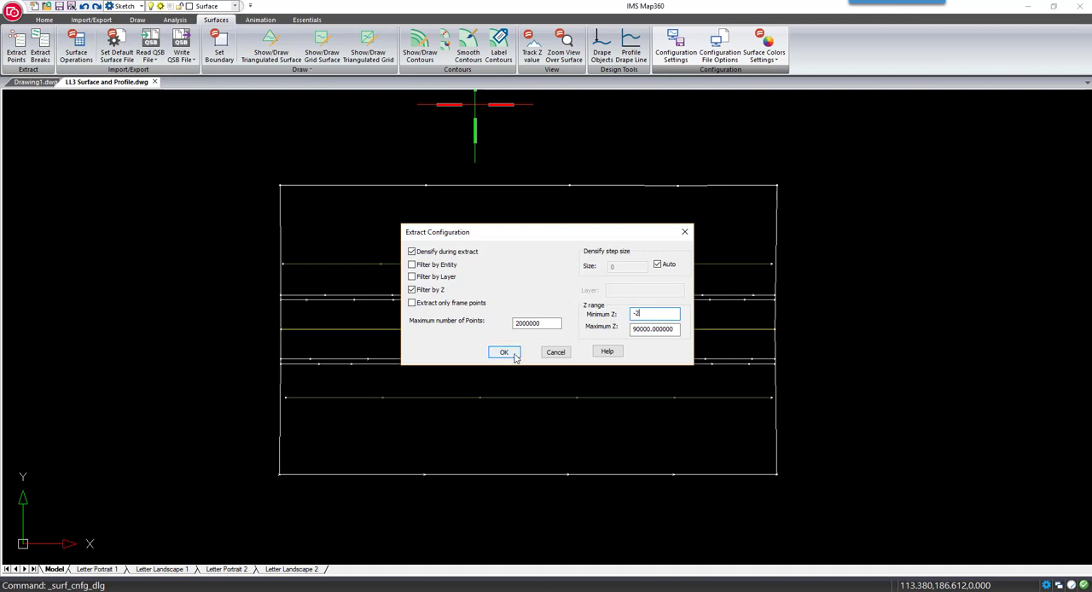
{"action": "left_click", "coordinate": [505, 353]}
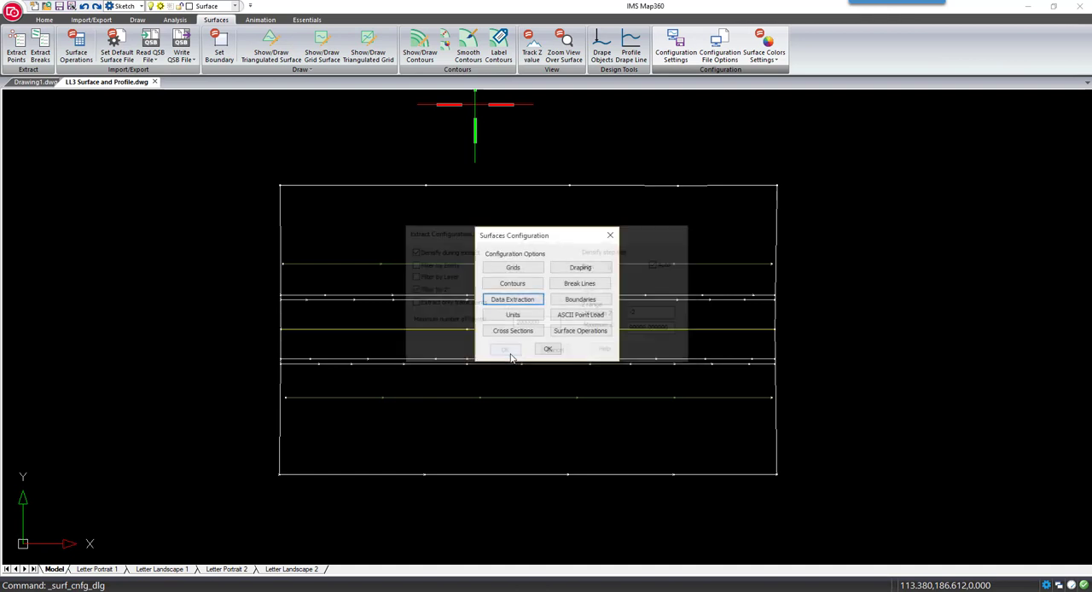
{"action": "left_click", "coordinate": [539, 352]}
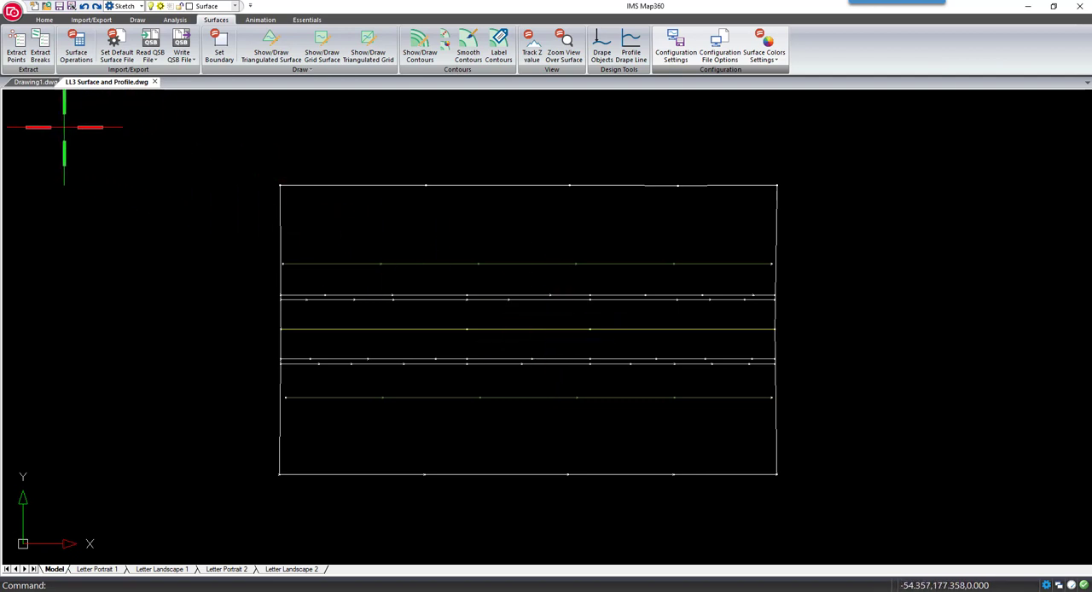
Extract points from all road lines, points and the boundary into the GROUND surface, and display the command history
{"action": "left_click", "coordinate": [17, 56]}
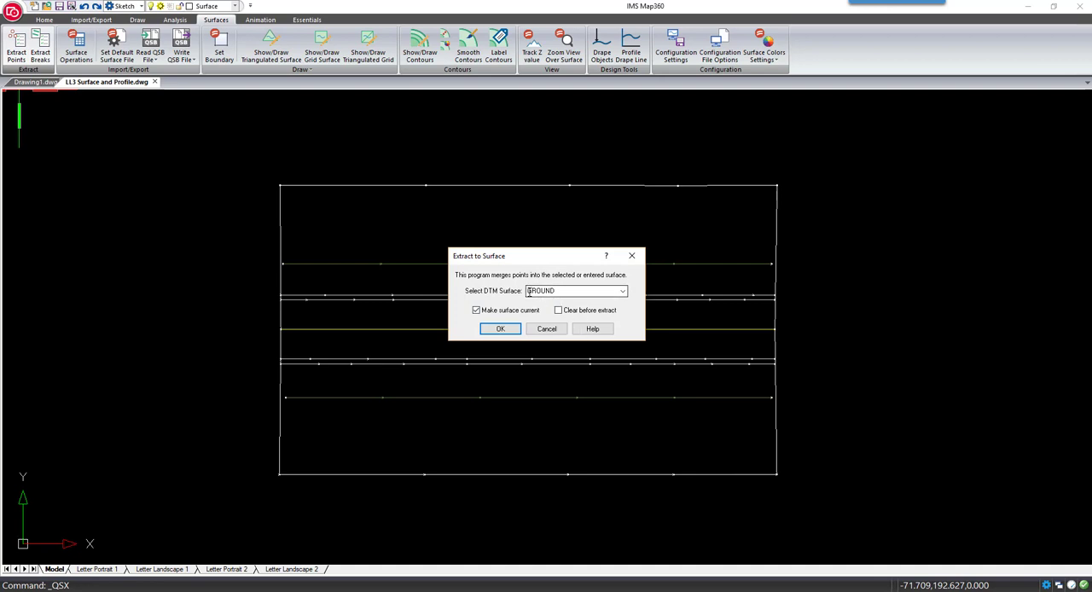
{"action": "left_click", "coordinate": [500, 329]}
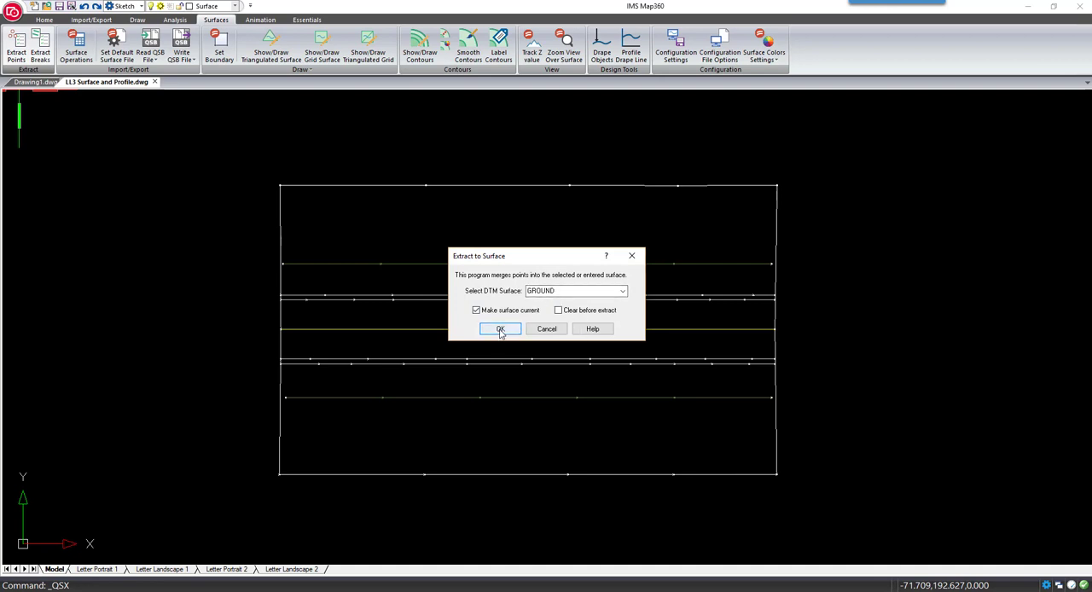
{"action": "left_click", "coordinate": [804, 169]}
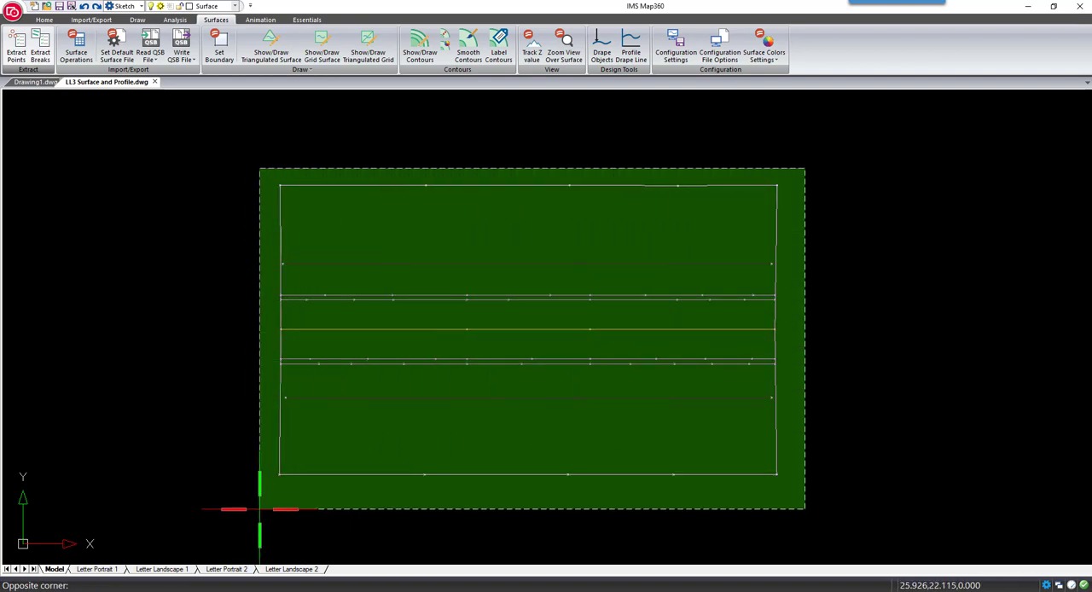
{"action": "left_click", "coordinate": [255, 529]}
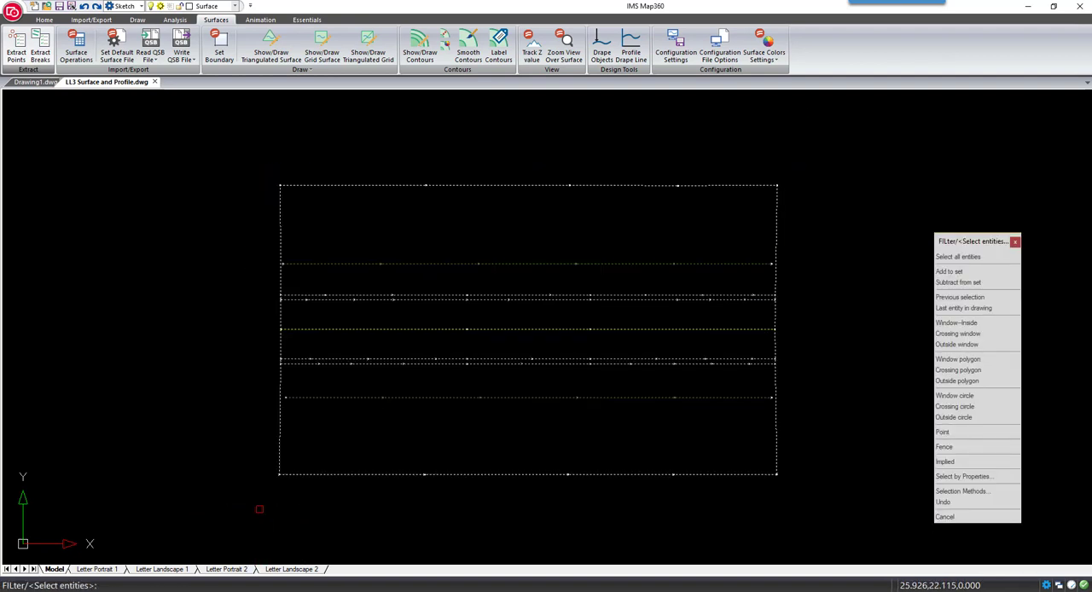
{"action": "key", "text": "Return"}
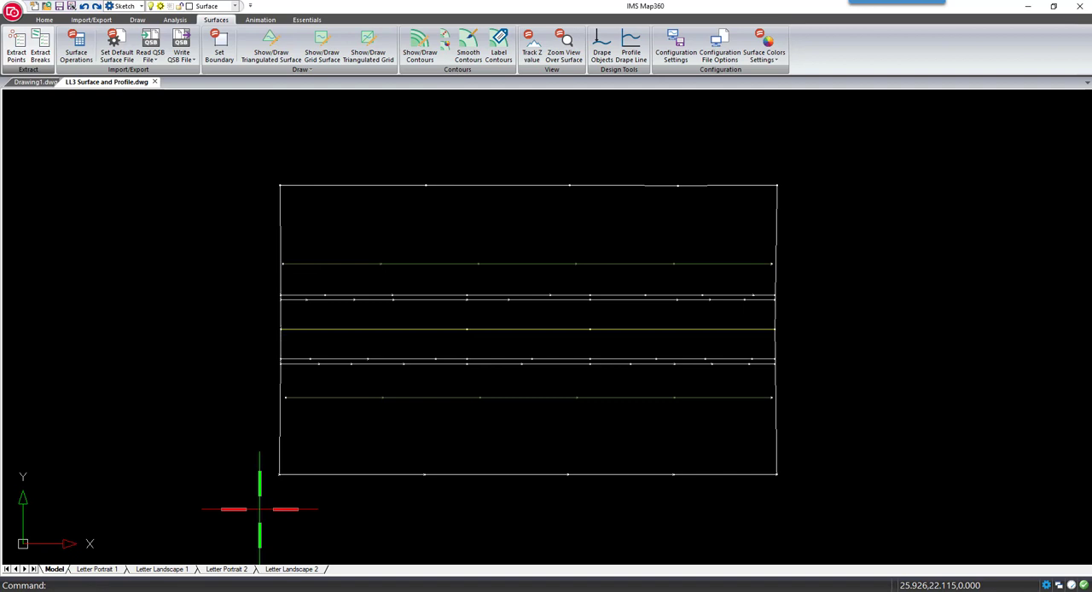
{"action": "left_click", "coordinate": [268, 586]}
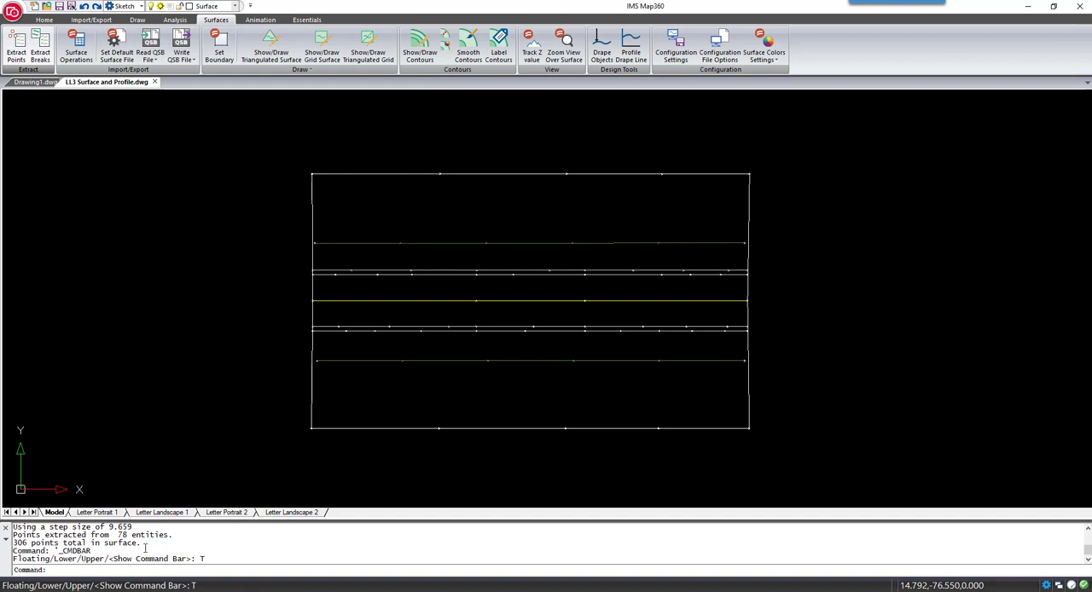
Extract breaklines from all the road and boundary linework into the GROUND surface
{"action": "left_click", "coordinate": [40, 59]}
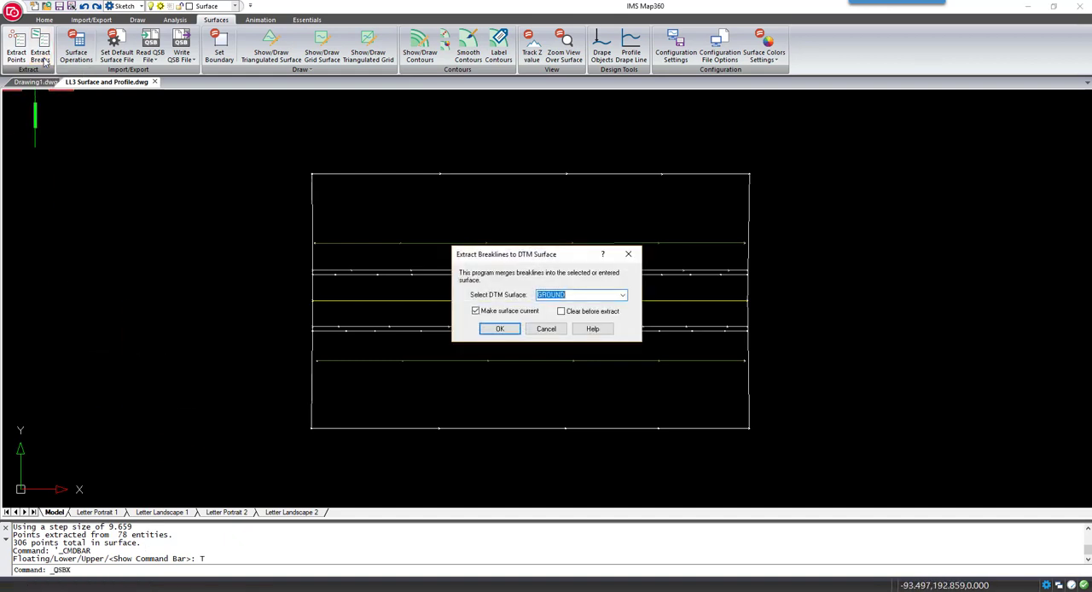
{"action": "left_click", "coordinate": [499, 328]}
{"action": "left_click", "coordinate": [791, 146]}
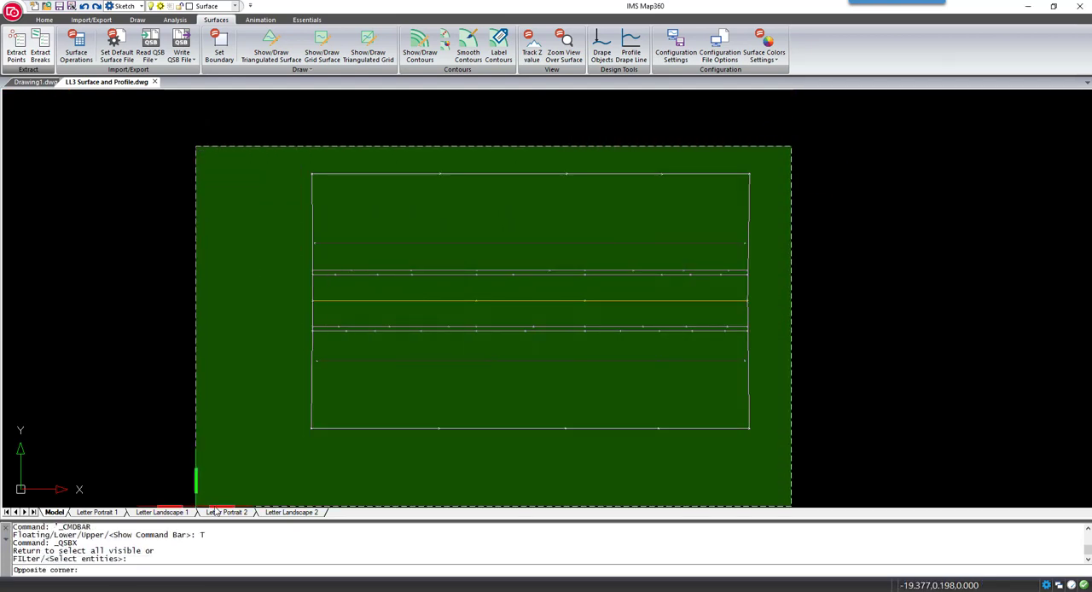
{"action": "left_click", "coordinate": [256, 473]}
{"action": "key", "text": "Return"}
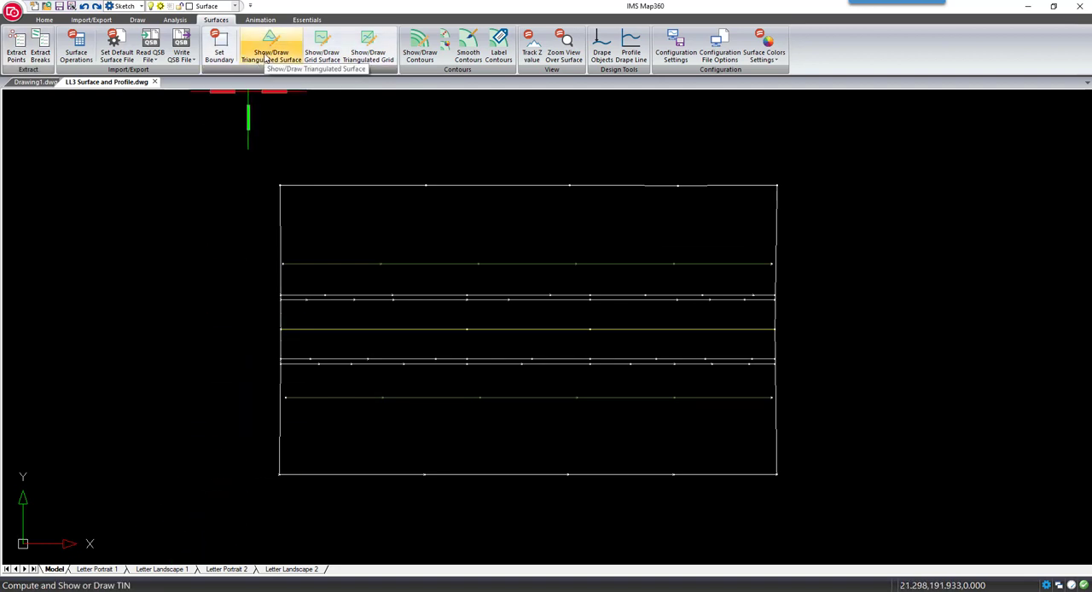
Draw the GROUND triangulated surface as a polyface with edge invisibility set to None
{"action": "left_click", "coordinate": [267, 56]}
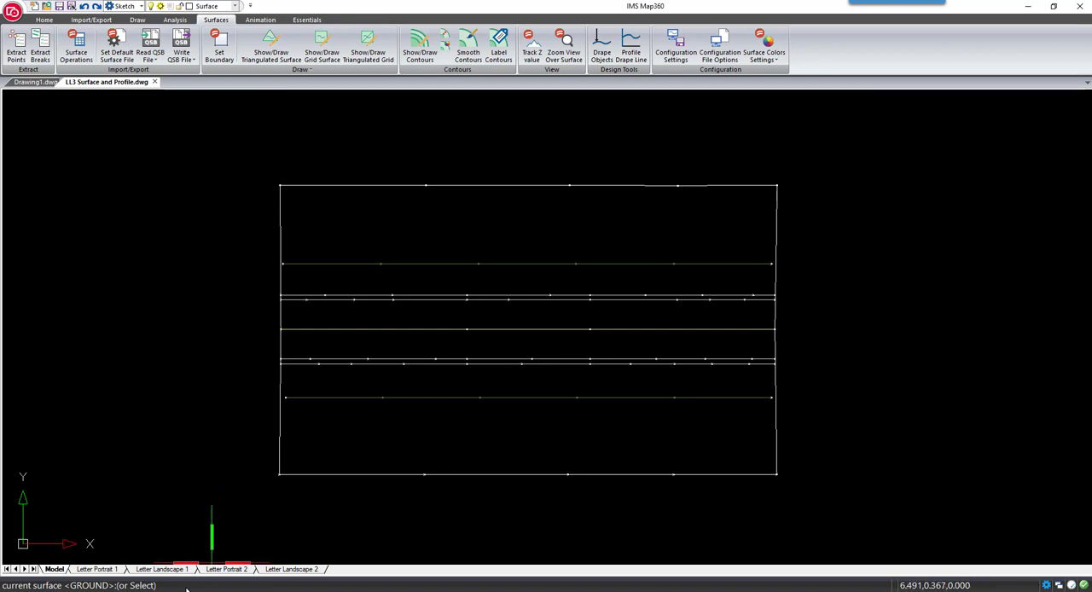
{"action": "key", "text": "Return"}
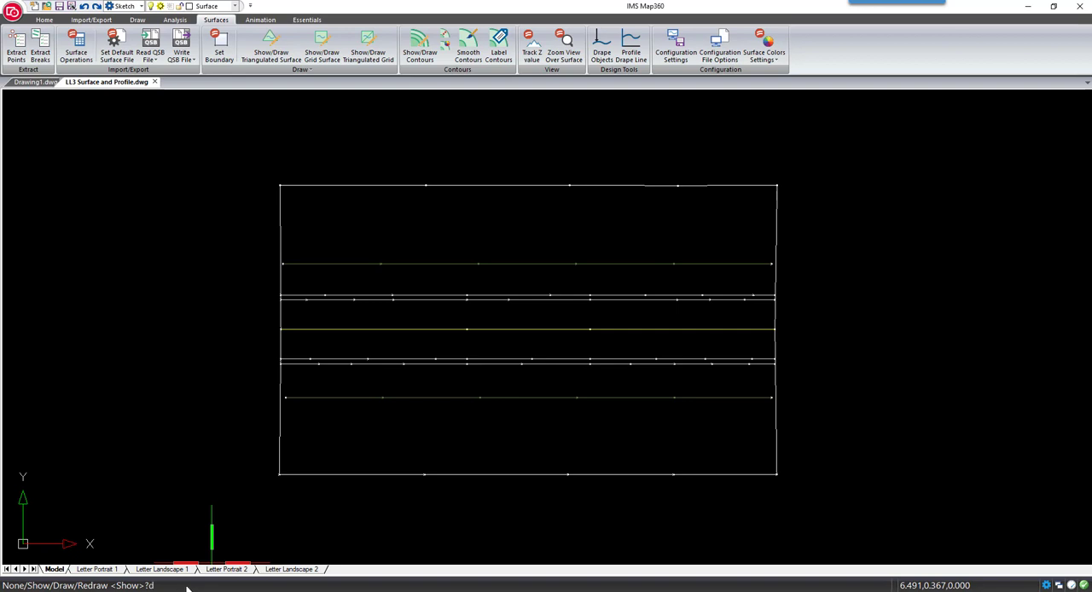
{"action": "type", "text": "d"}
{"action": "key", "text": "Return"}
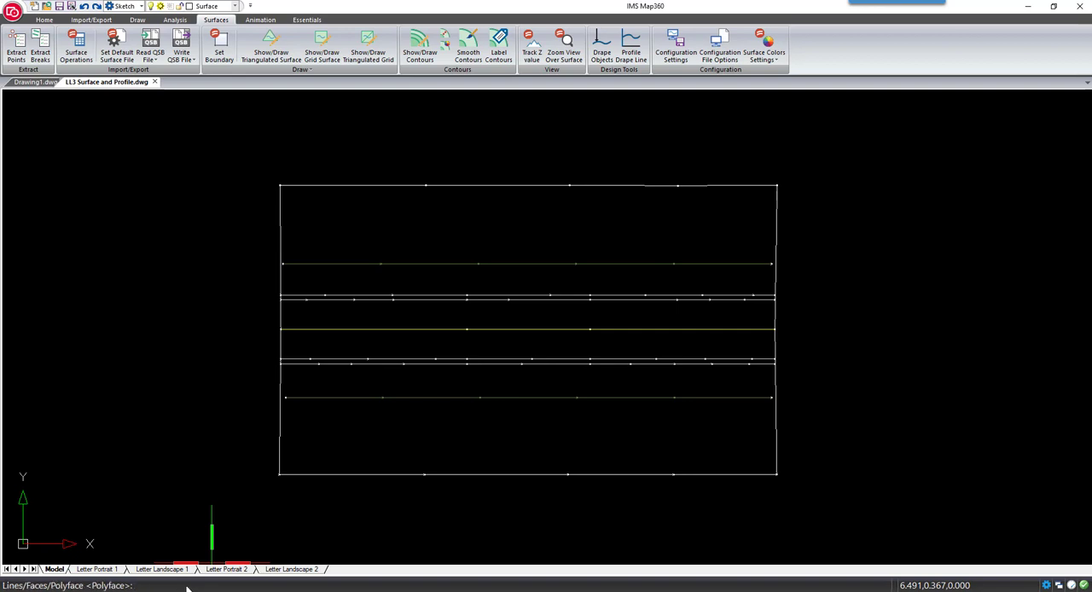
{"action": "key", "text": "Return"}
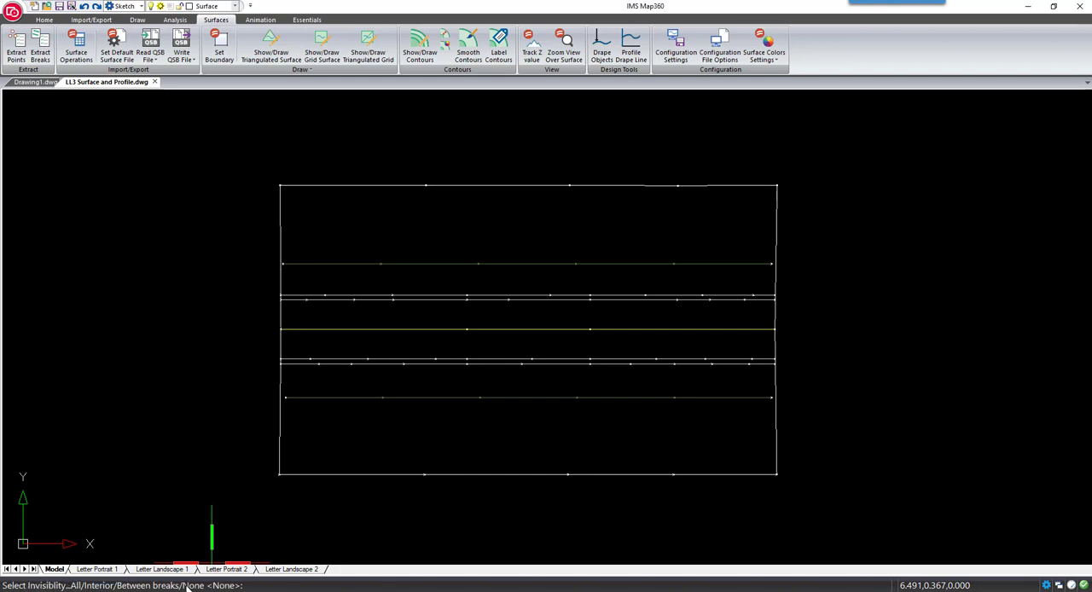
{"action": "key", "text": "Return"}
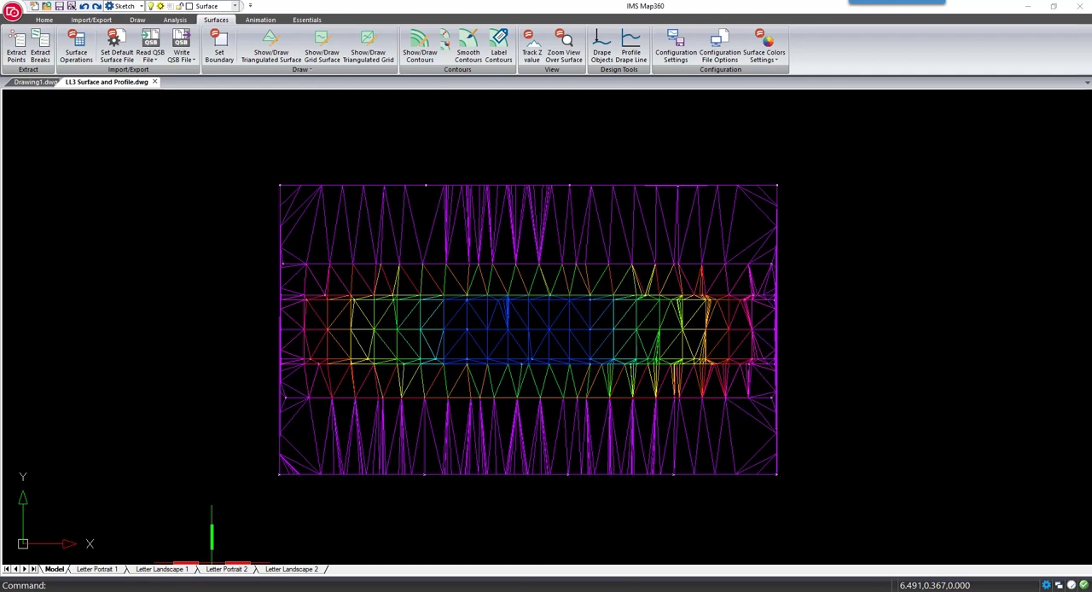
Display the triangulated surface in the Realistic visual style
{"action": "left_click", "coordinate": [44, 20]}
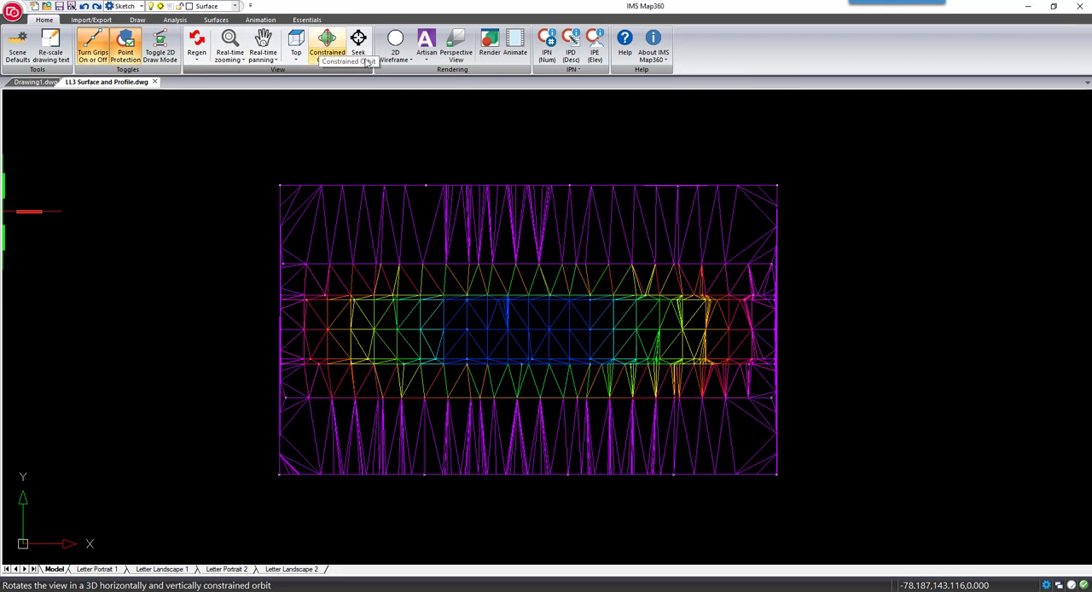
{"action": "left_click", "coordinate": [396, 58]}
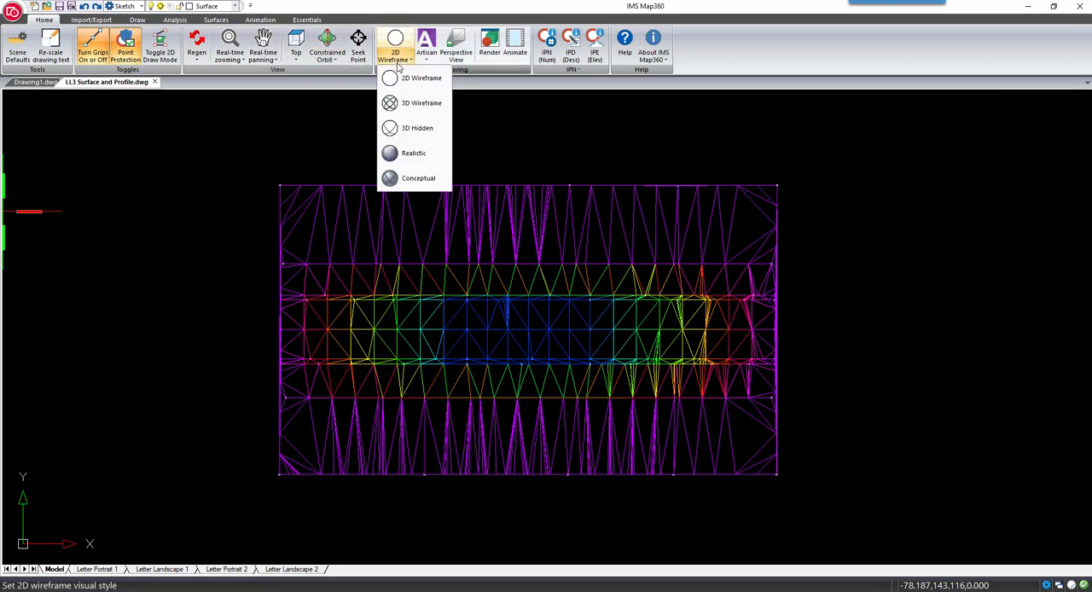
{"action": "left_click", "coordinate": [407, 158]}
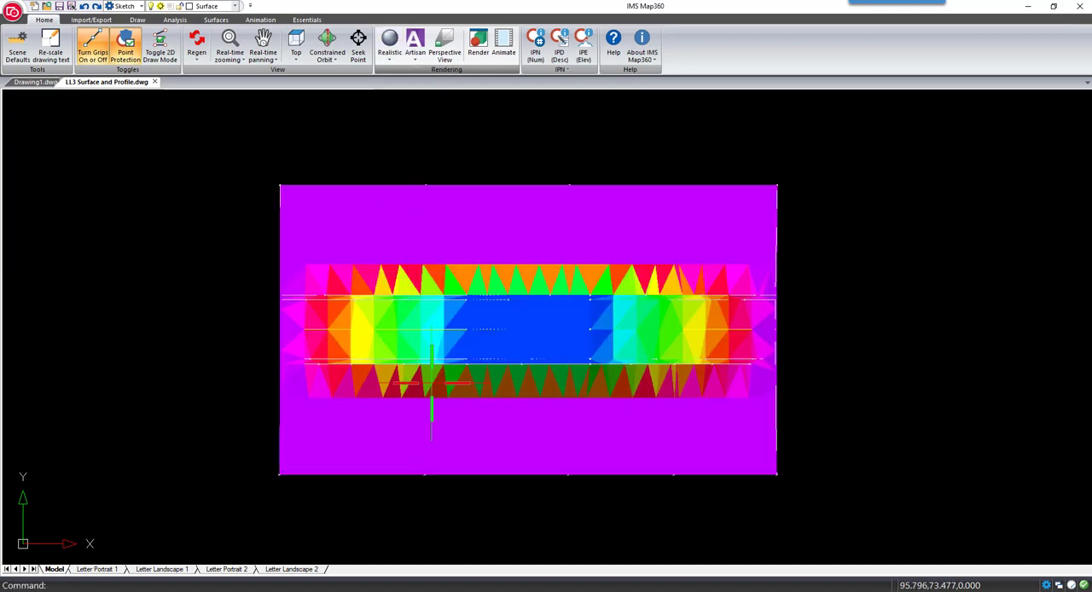
Display the triangulated surface in the 2D Wireframe visual style from the Top view
{"action": "mouse_move", "coordinate": [441, 436]}
{"action": "middle_mouse_down", "text": "shift"}
{"action": "mouse_move", "coordinate": [587, 280]}
{"action": "mouse_move", "coordinate": [660, 280]}
{"action": "mouse_move", "coordinate": [504, 296]}
{"action": "middle_mouse_up", "text": "shift"}
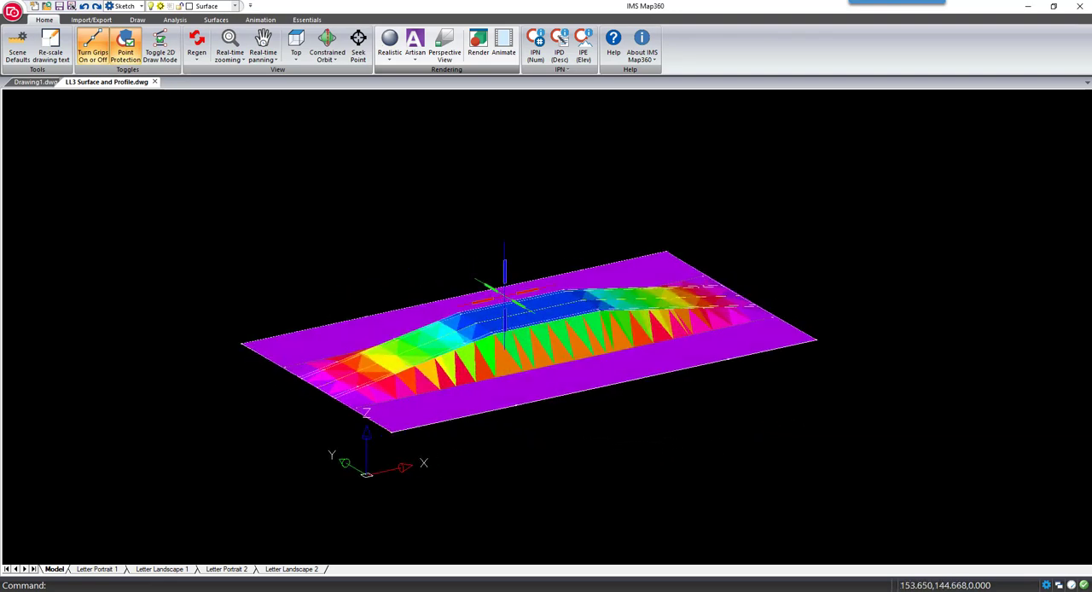
{"action": "left_click", "coordinate": [389, 53]}
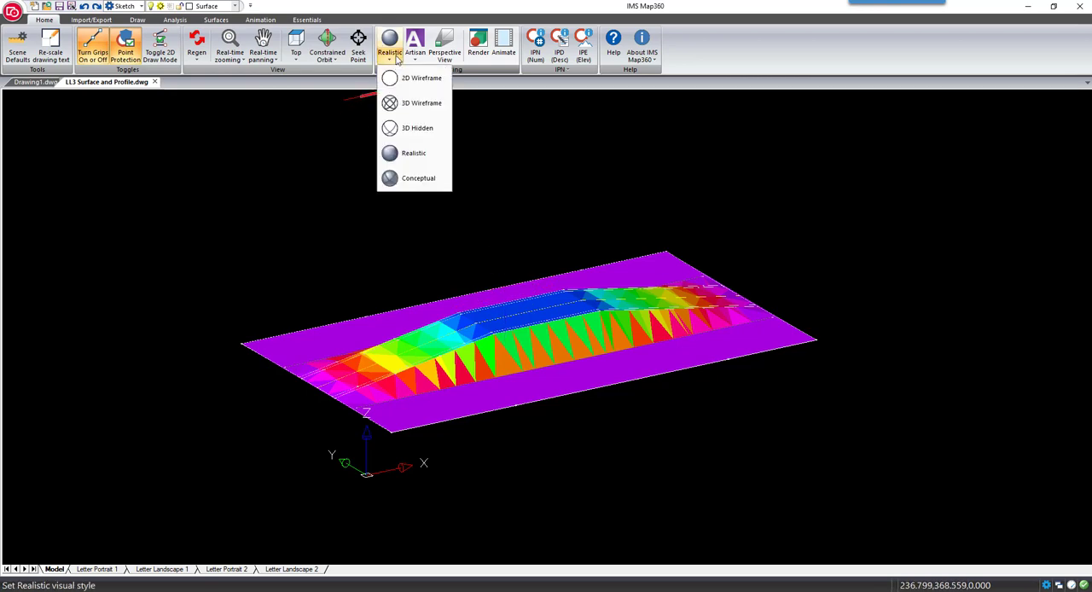
{"action": "left_click", "coordinate": [398, 80]}
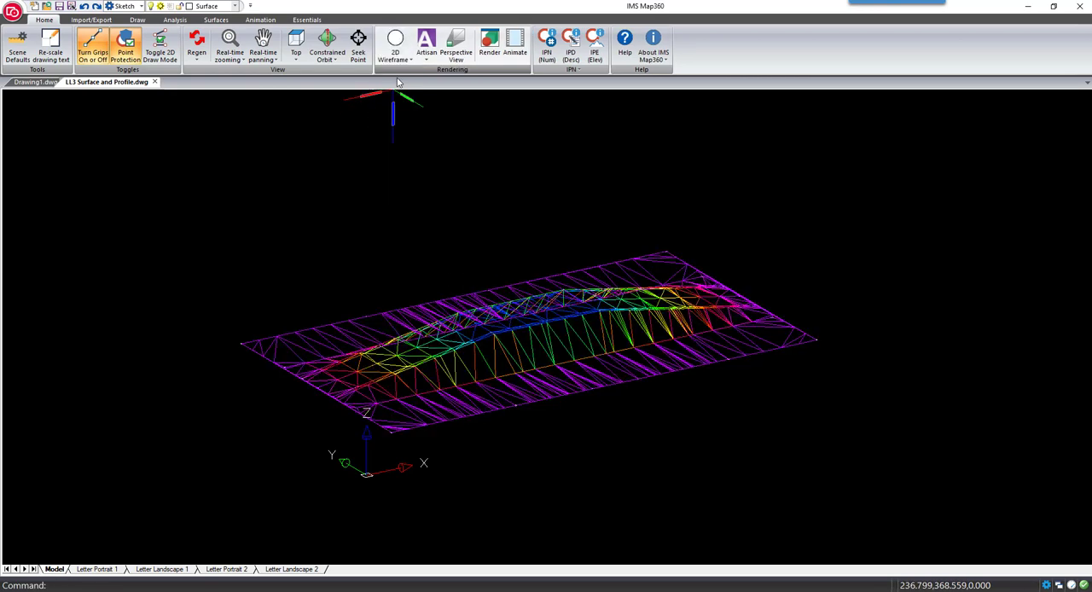
{"action": "left_click", "coordinate": [296, 44]}
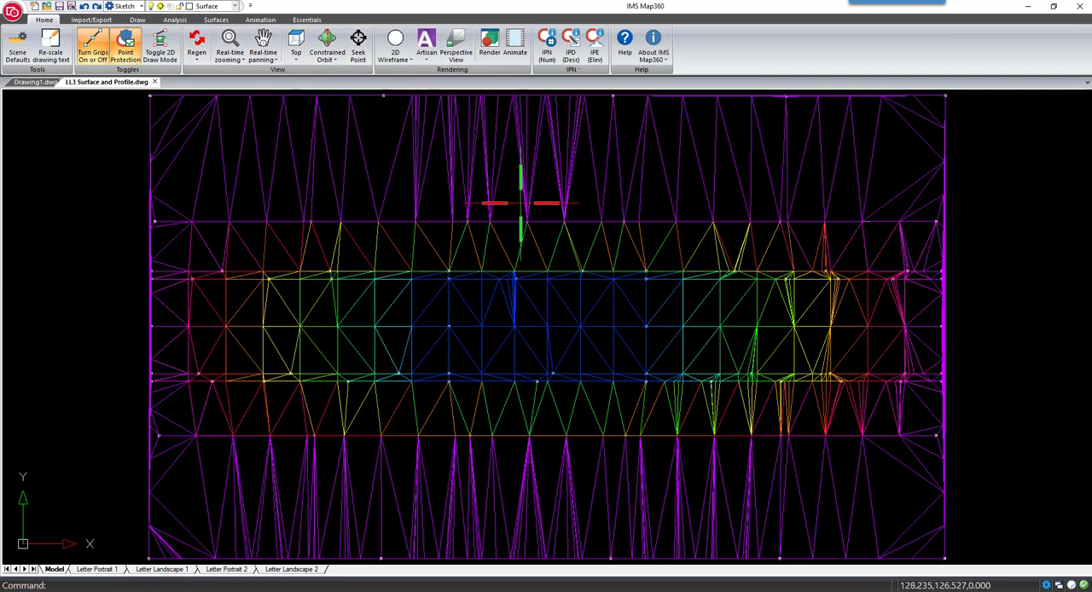
Explode the surface's polyface mesh into individual faces
{"action": "scroll", "coordinate": [520, 203], "scroll_direction": "down", "scroll_amount": 2}
{"action": "left_click", "coordinate": [552, 181]}
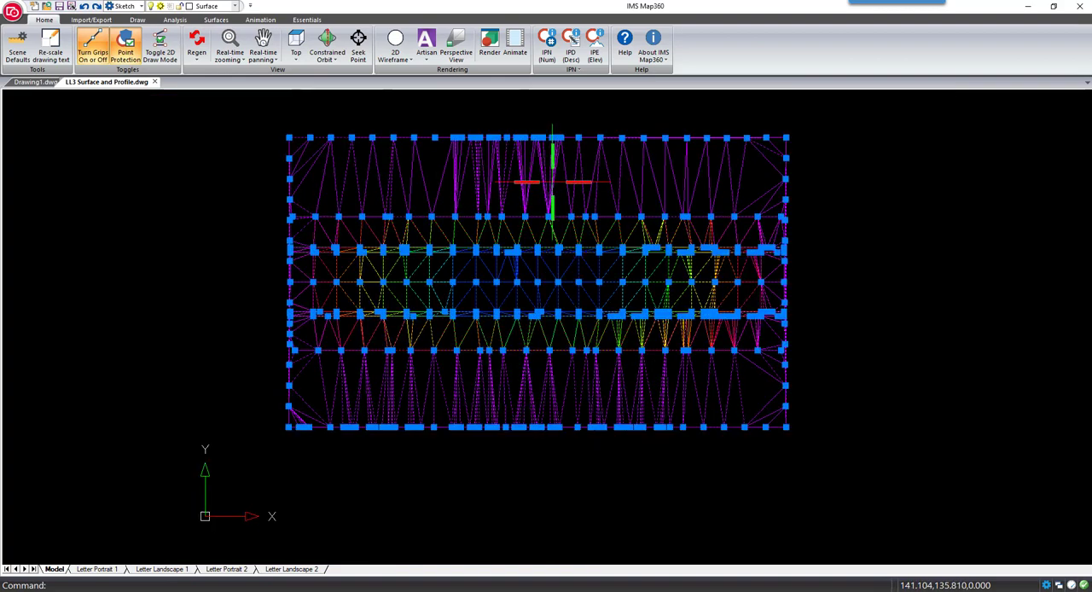
{"action": "right_click", "coordinate": [552, 182]}
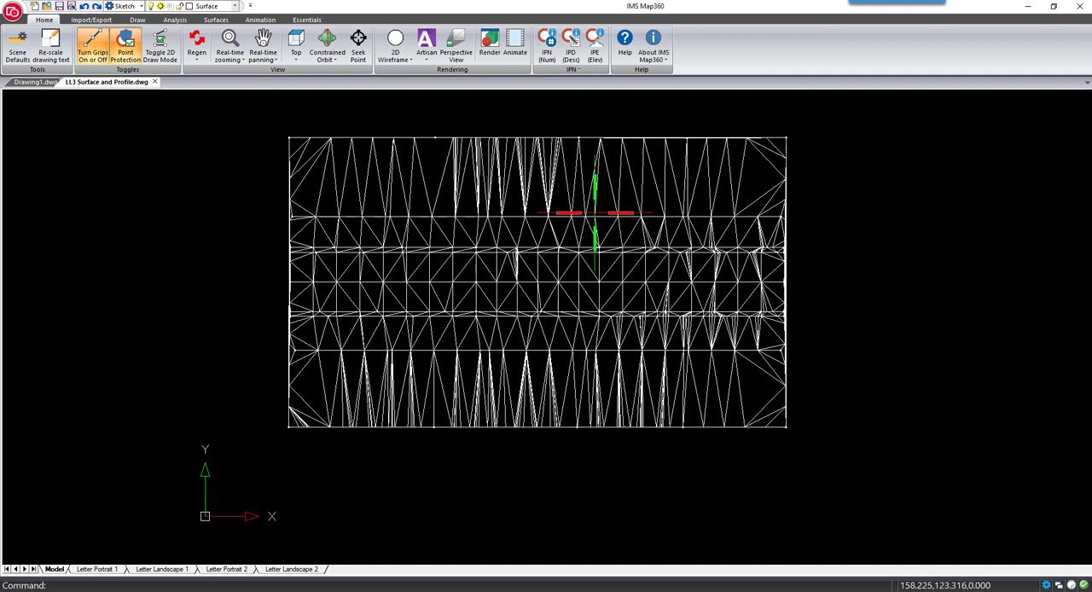
Weld the ground faces on both sides of the road into one mesh, excluding the boundary lines at the road's two ends
{"action": "left_click", "coordinate": [819, 125]}
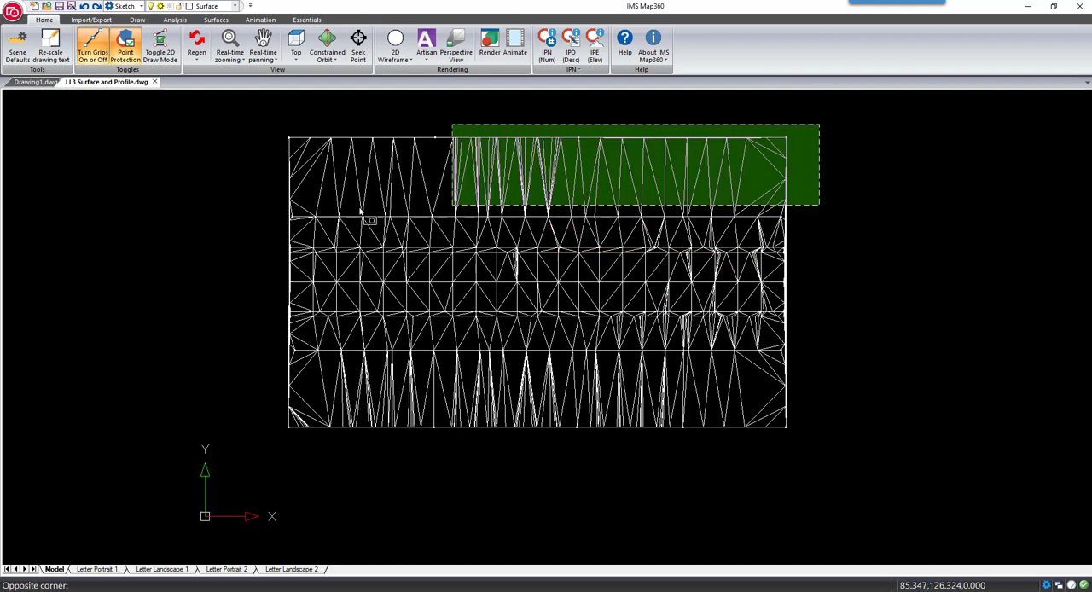
{"action": "left_click", "coordinate": [248, 237]}
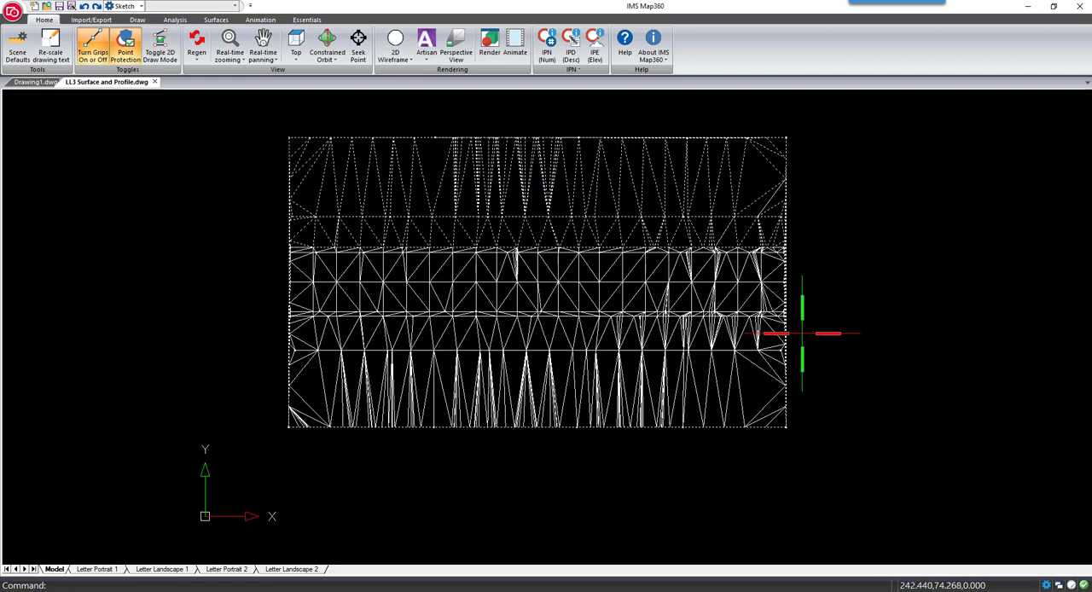
{"action": "left_click", "coordinate": [770, 365]}
{"action": "left_click", "coordinate": [271, 443]}
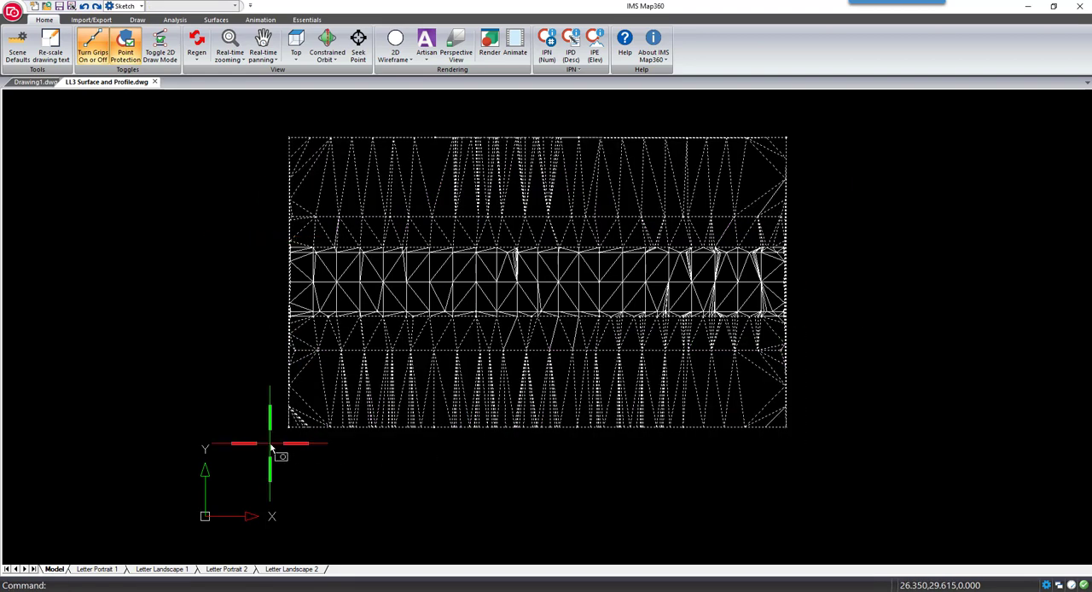
{"action": "left_click", "coordinate": [806, 267]}
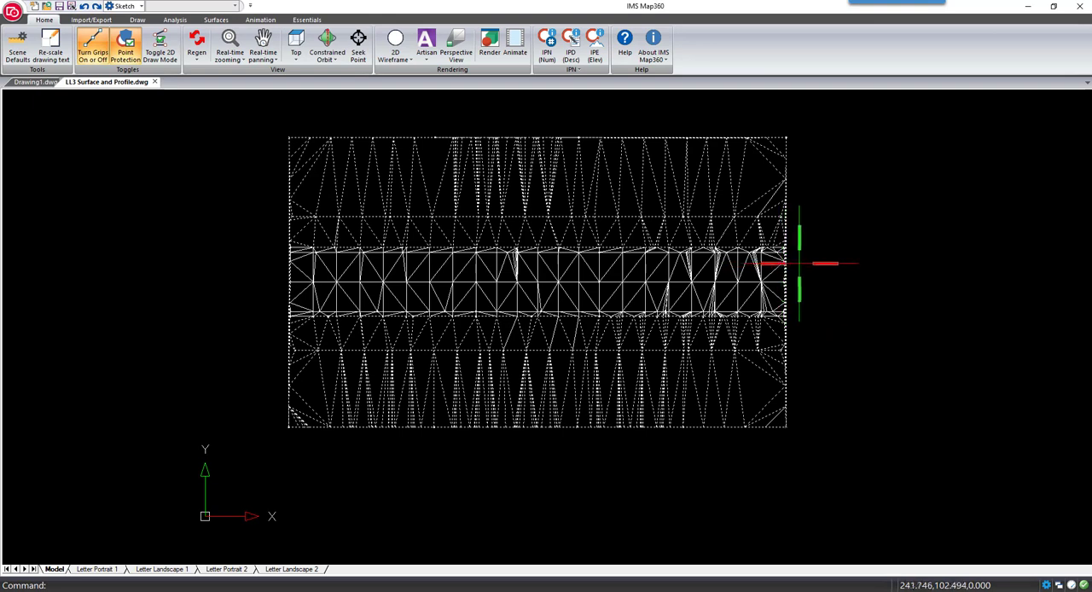
{"action": "left_click", "coordinate": [770, 290]}
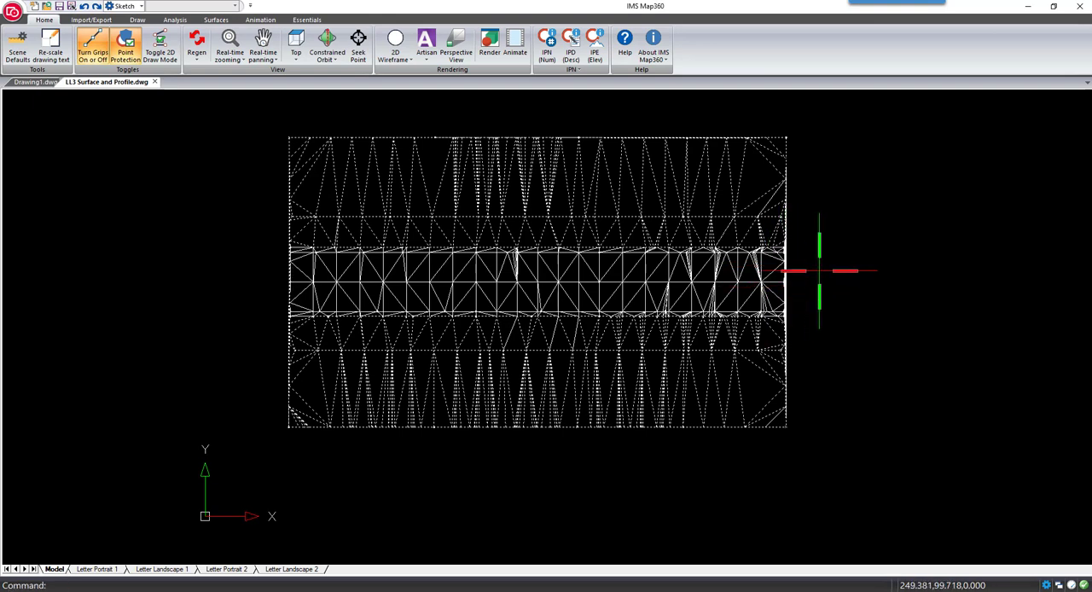
{"action": "left_click", "coordinate": [309, 265]}
{"action": "left_click", "coordinate": [273, 297]}
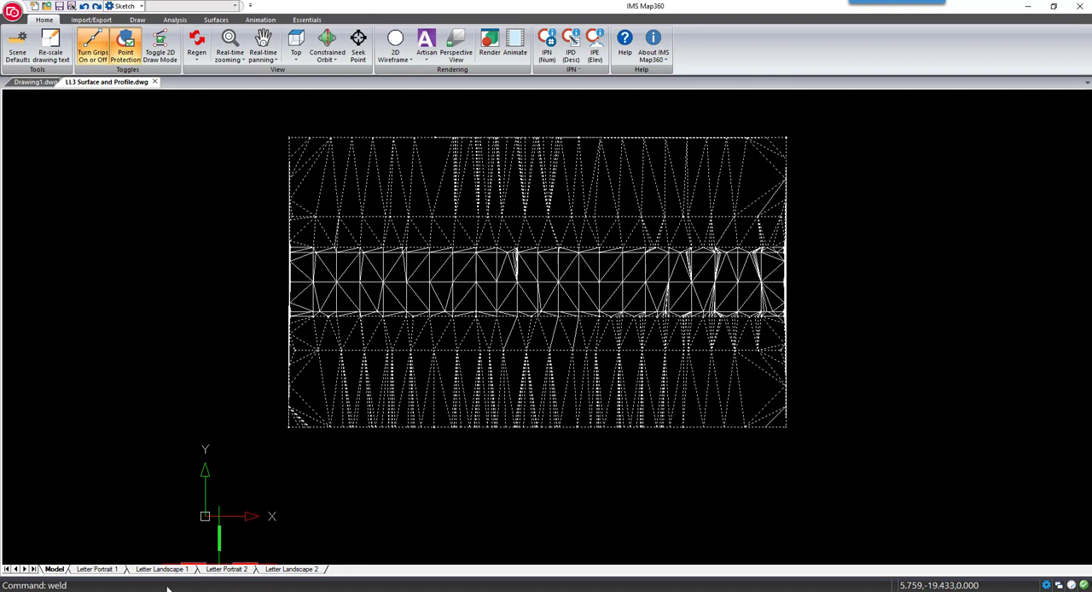
{"action": "key", "text": "Return"}
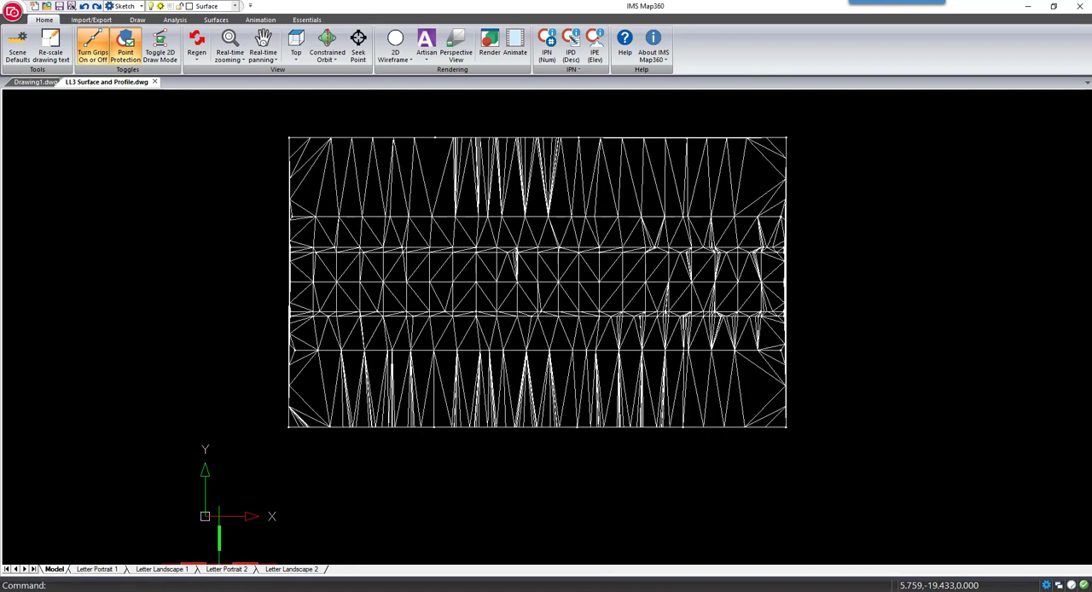
Set the color of the welded ground mesh to index color 77
{"action": "left_click", "coordinate": [408, 392]}
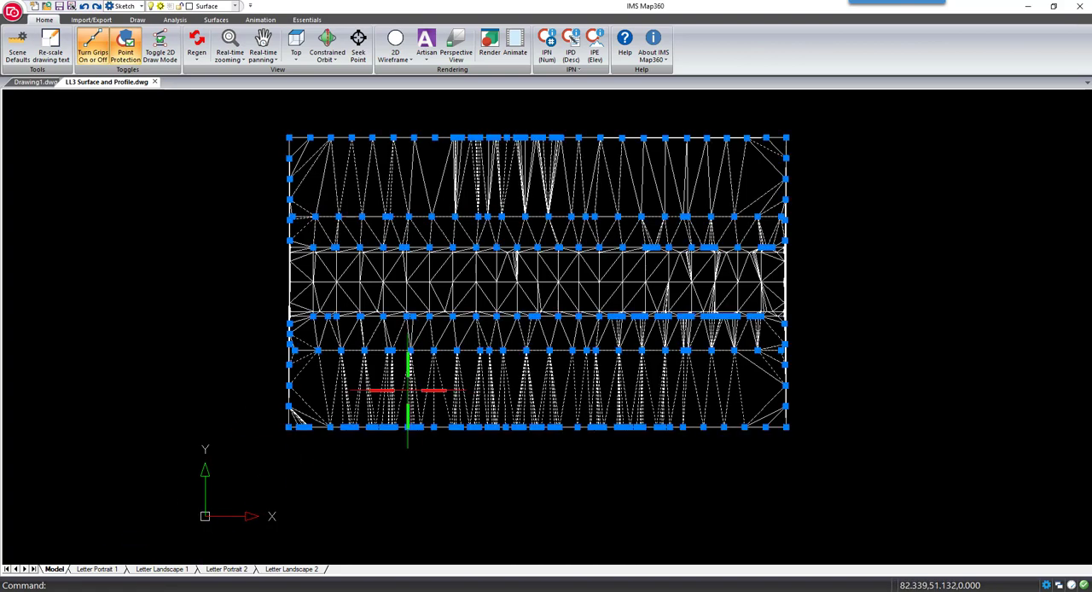
{"action": "right_click", "coordinate": [409, 390]}
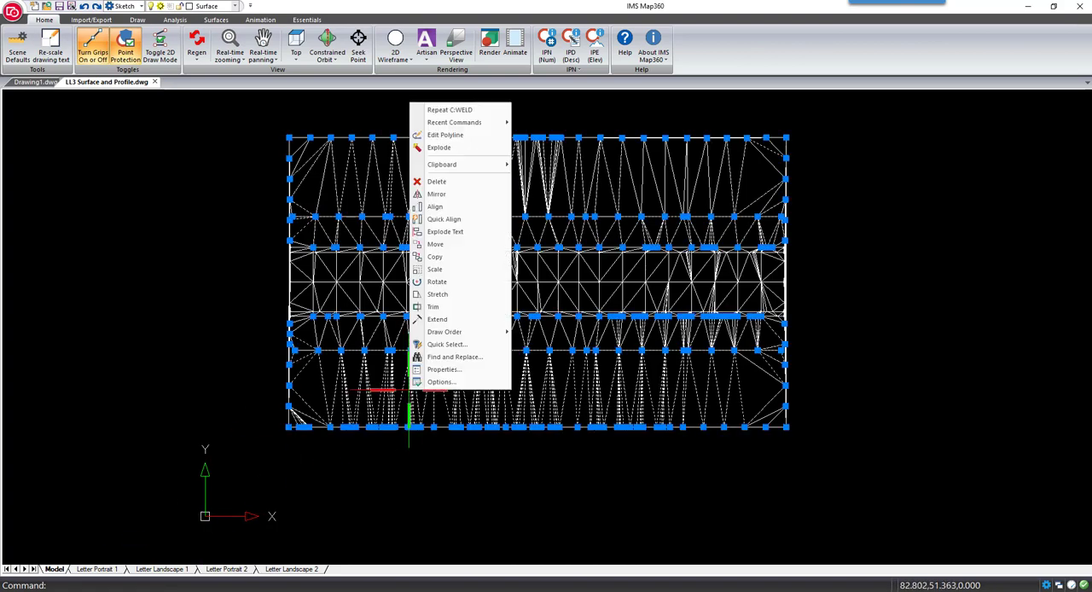
{"action": "left_click", "coordinate": [442, 369]}
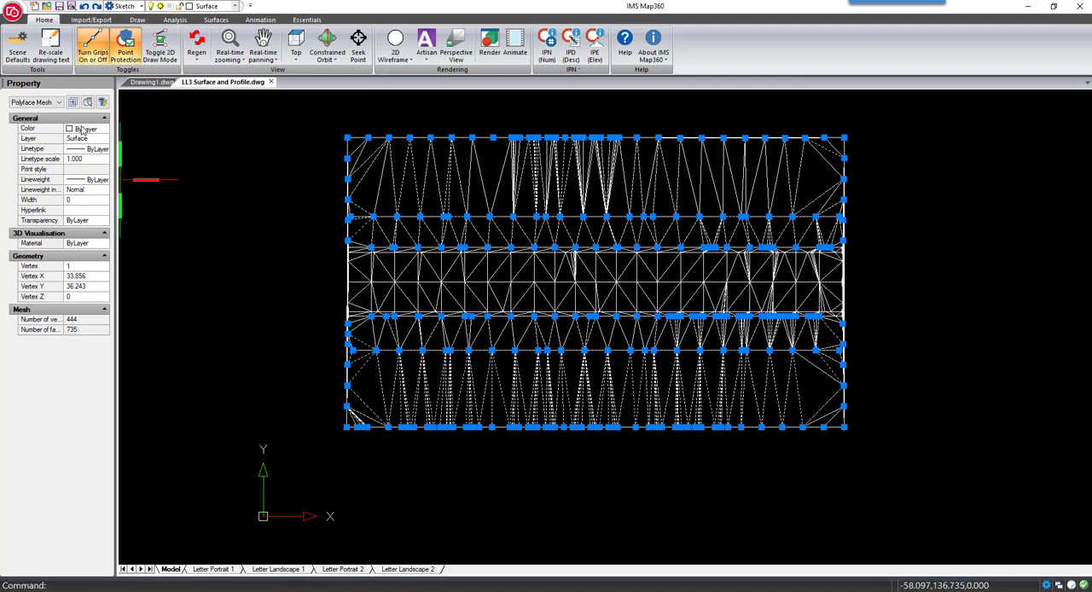
{"action": "left_click", "coordinate": [83, 129]}
{"action": "left_click", "coordinate": [82, 129]}
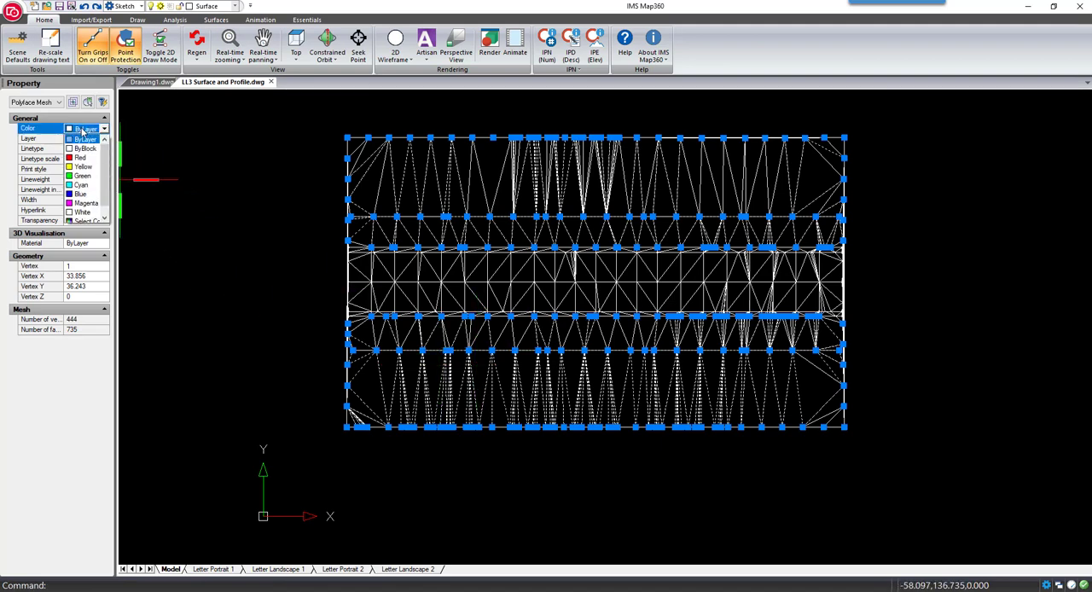
{"action": "scroll", "coordinate": [87, 214], "scroll_direction": "down", "scroll_amount": 1}
{"action": "left_click", "coordinate": [87, 213]}
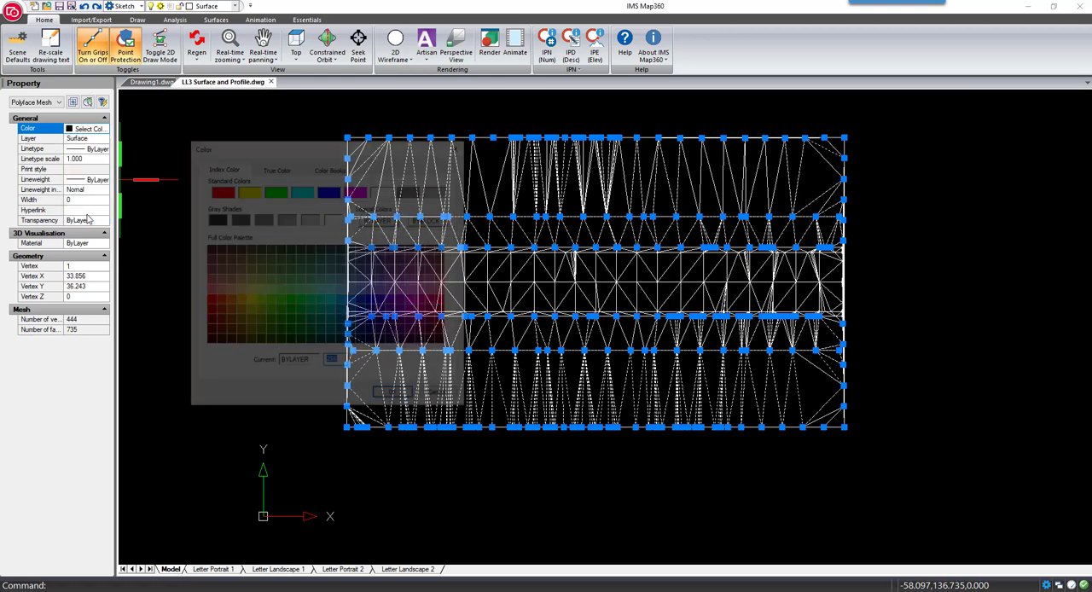
{"action": "left_click", "coordinate": [283, 261]}
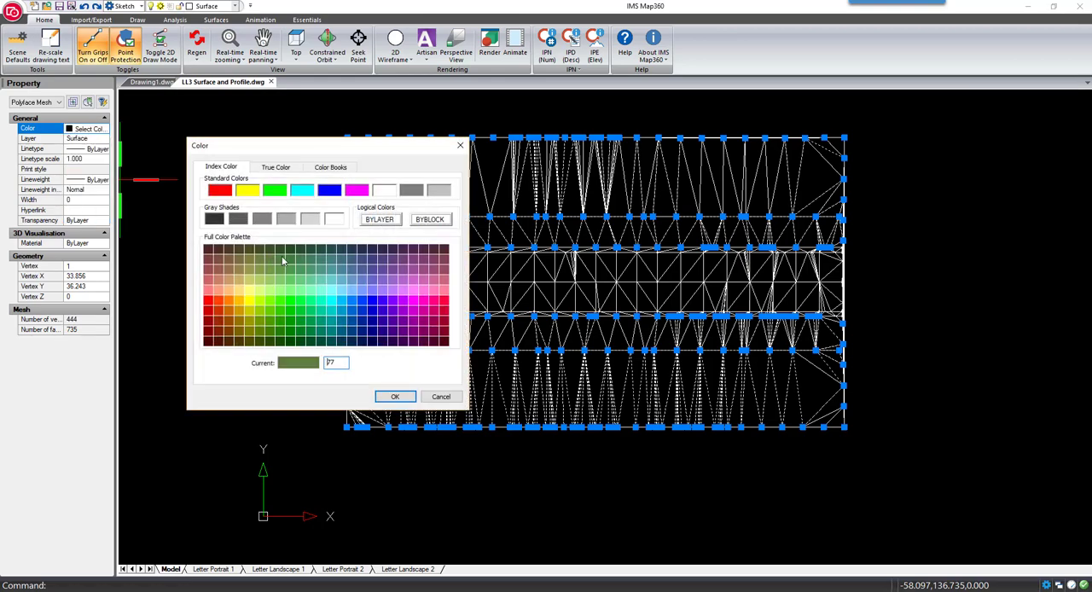
{"action": "left_click", "coordinate": [395, 396]}
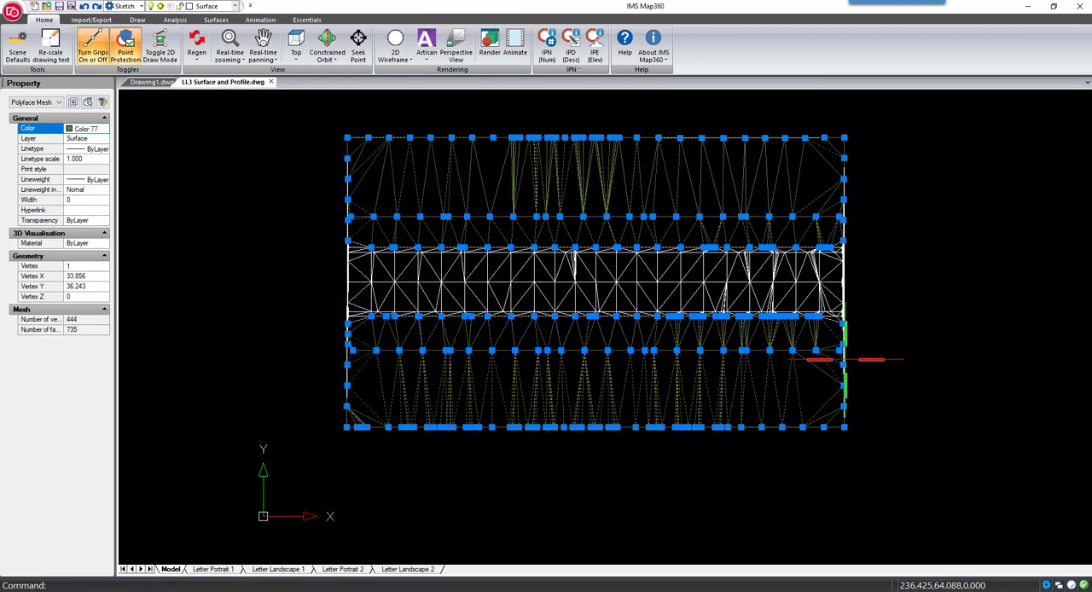
{"action": "key", "text": "Escape"}
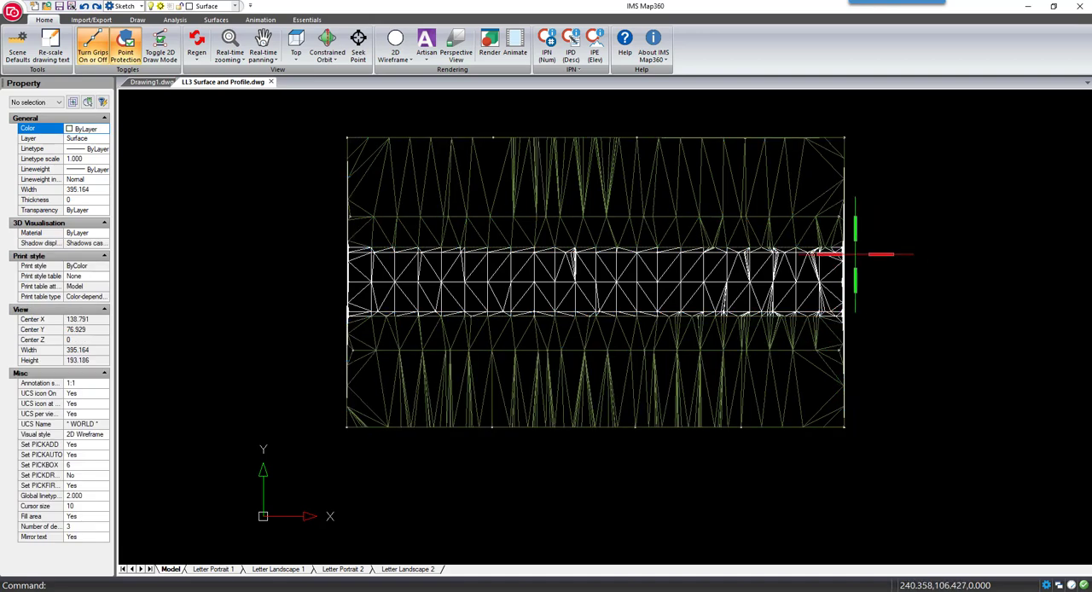
Weld the faces of the central road strip between the edge lines into one mesh
{"action": "left_click", "coordinate": [849, 254]}
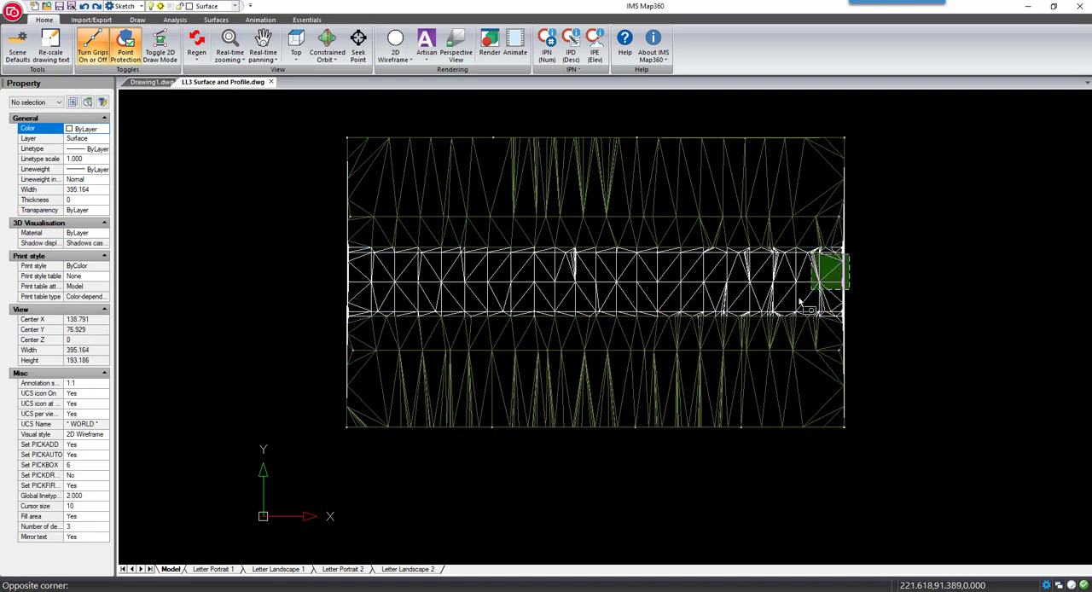
{"action": "left_click", "coordinate": [330, 313]}
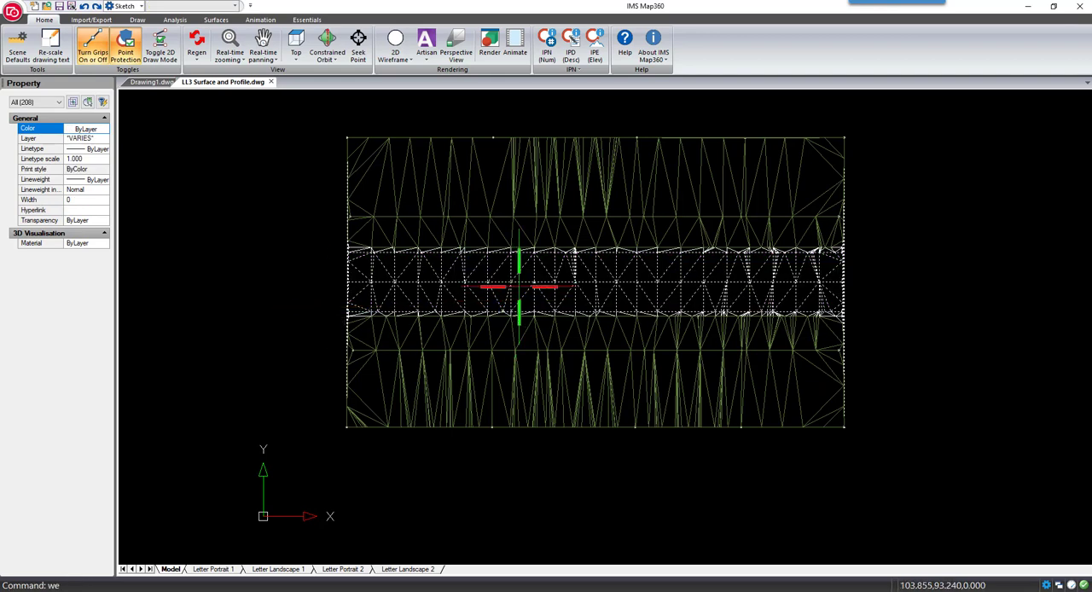
{"action": "key", "text": "Return"}
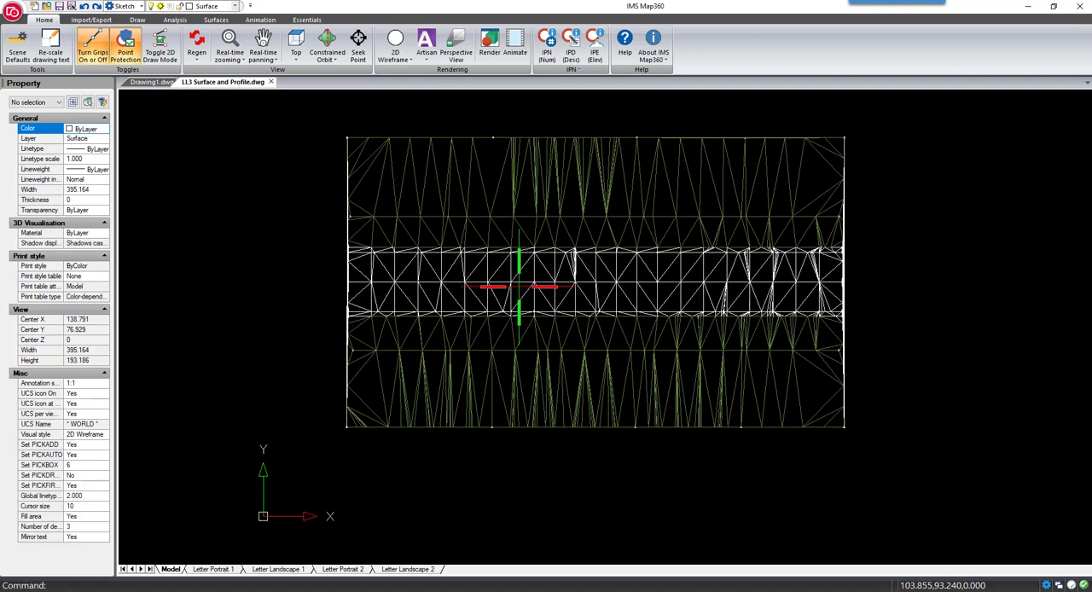
Set the color of the welded road mesh to index color 251
{"action": "left_click", "coordinate": [519, 286]}
{"action": "left_click", "coordinate": [500, 292]}
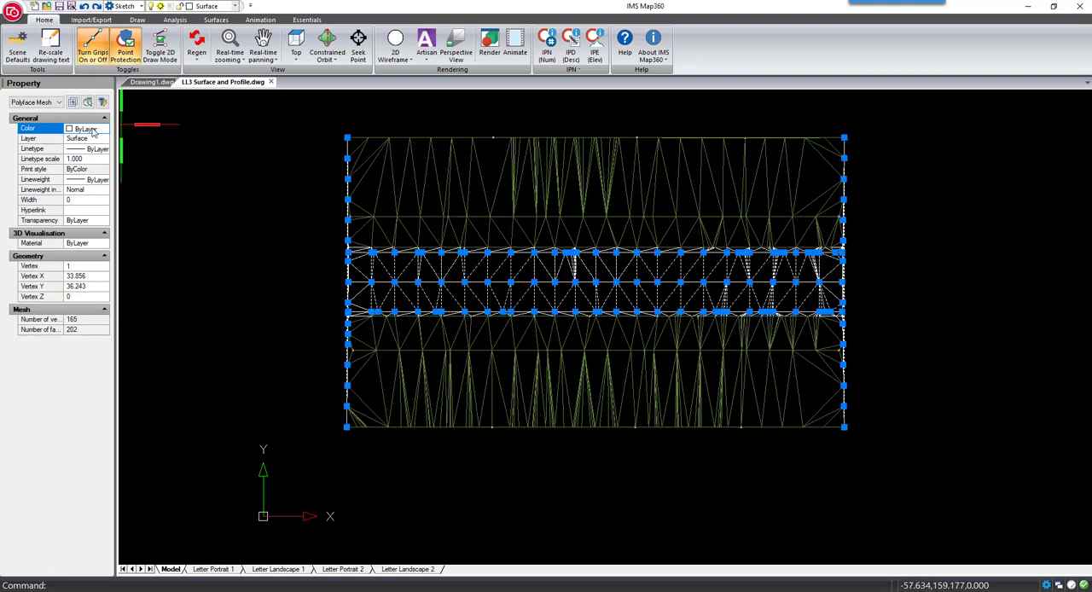
{"action": "left_click", "coordinate": [93, 129]}
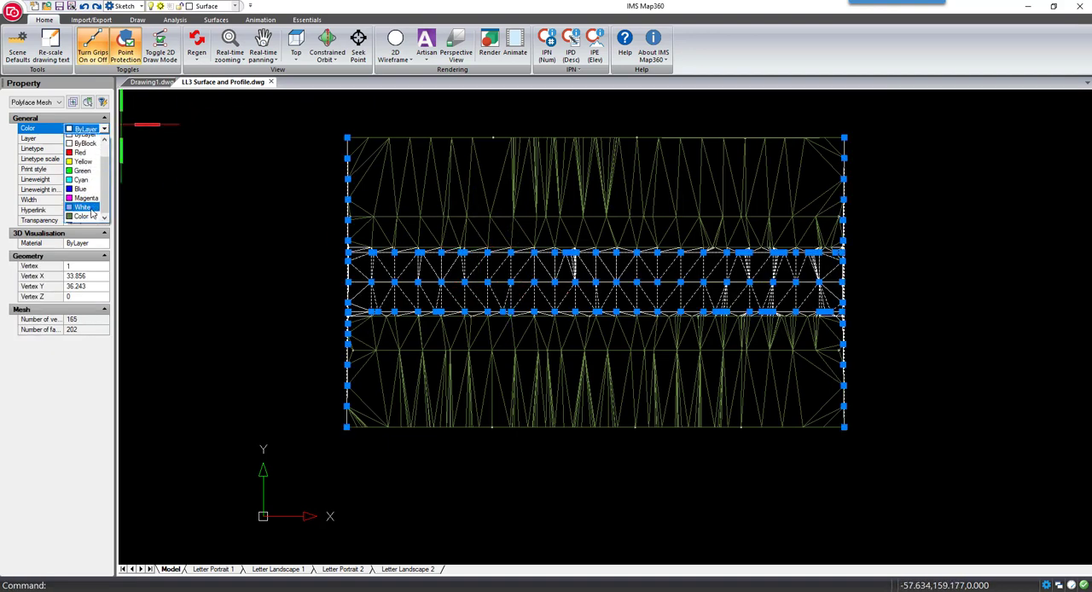
{"action": "left_click", "coordinate": [83, 212]}
{"action": "left_click", "coordinate": [239, 221]}
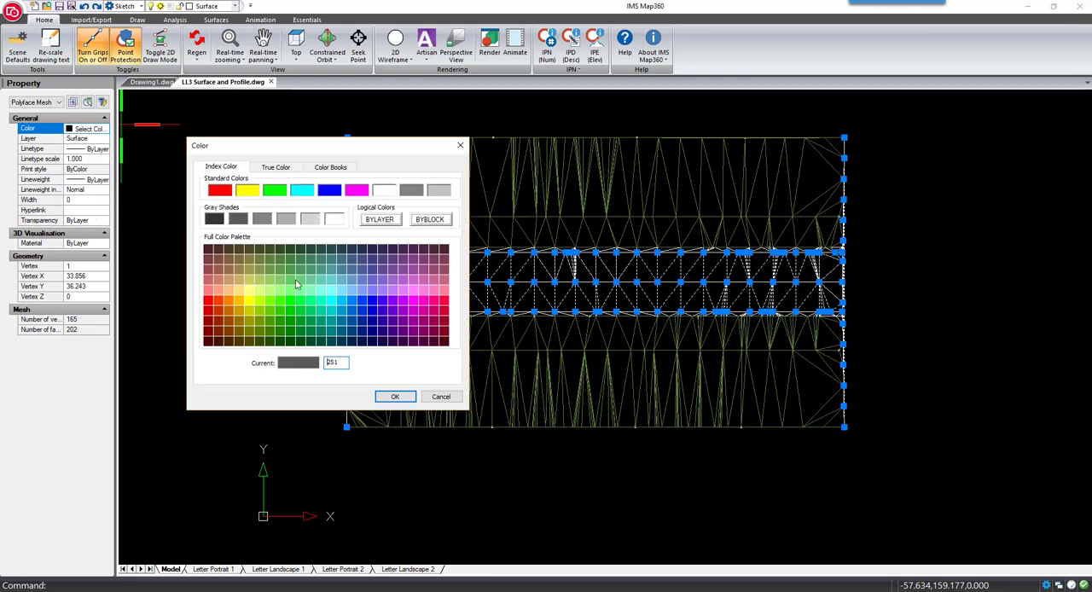
{"action": "left_click", "coordinate": [395, 397]}
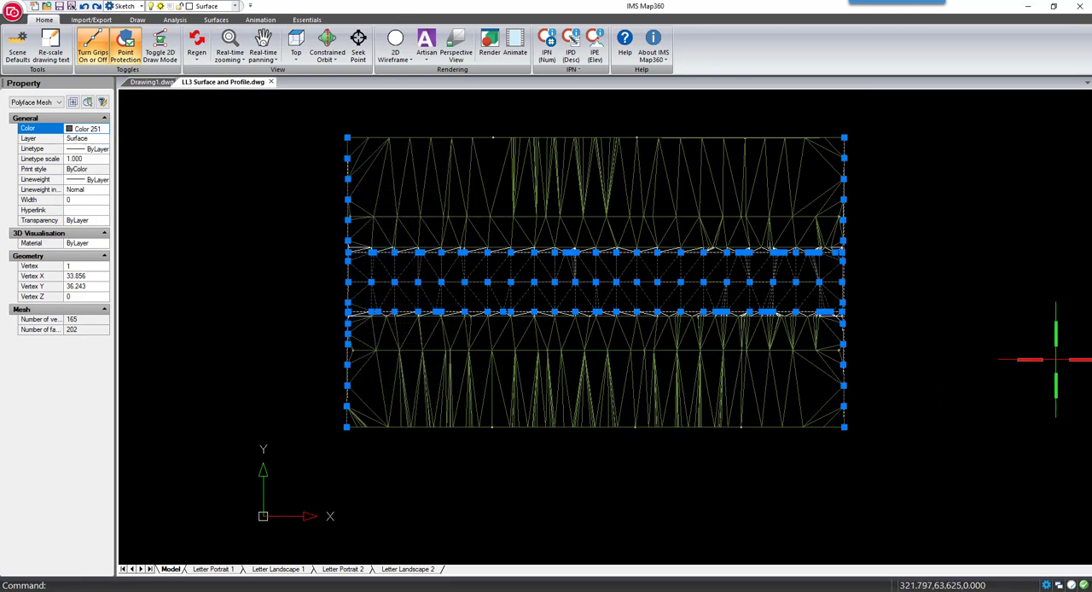
{"action": "key", "text": "Escape"}
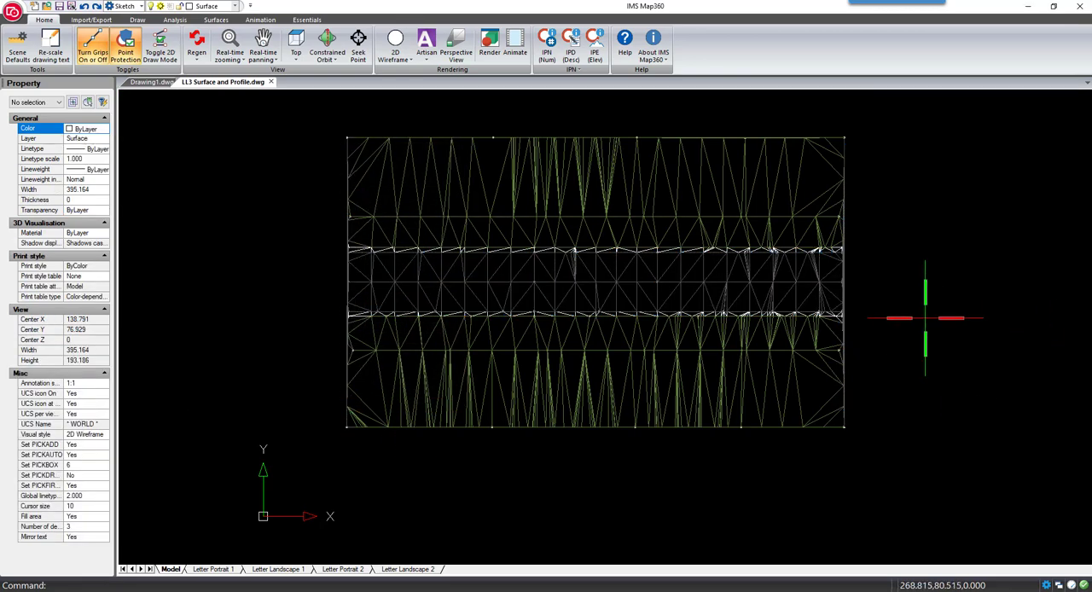
Display the colored ground and road meshes in the Realistic visual style from an angled 3D view
{"action": "left_click", "coordinate": [398, 61]}
{"action": "left_click", "coordinate": [411, 153]}
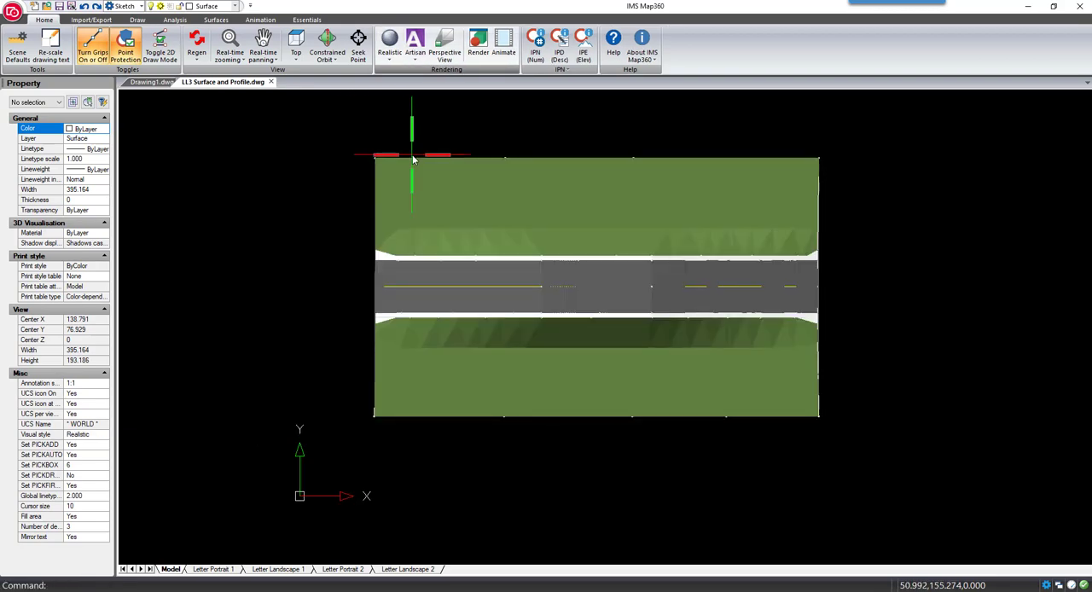
{"action": "middle_click_drag", "start_coordinate": [397, 365], "coordinate": [585, 366], "text": "shift"}
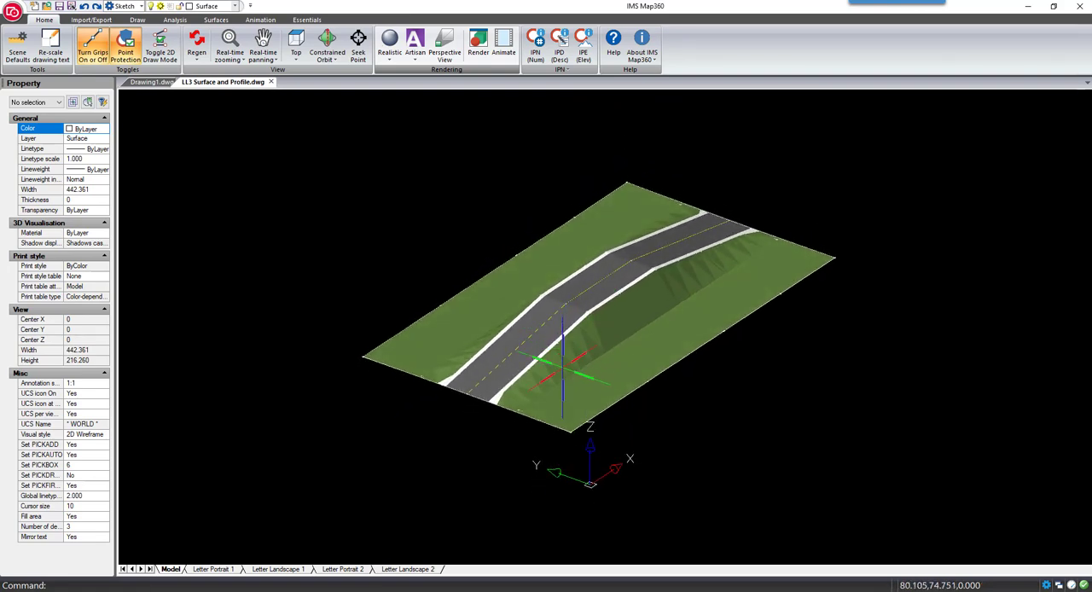
{"action": "middle_click_drag", "start_coordinate": [569, 375], "coordinate": [494, 368], "text": "shift"}
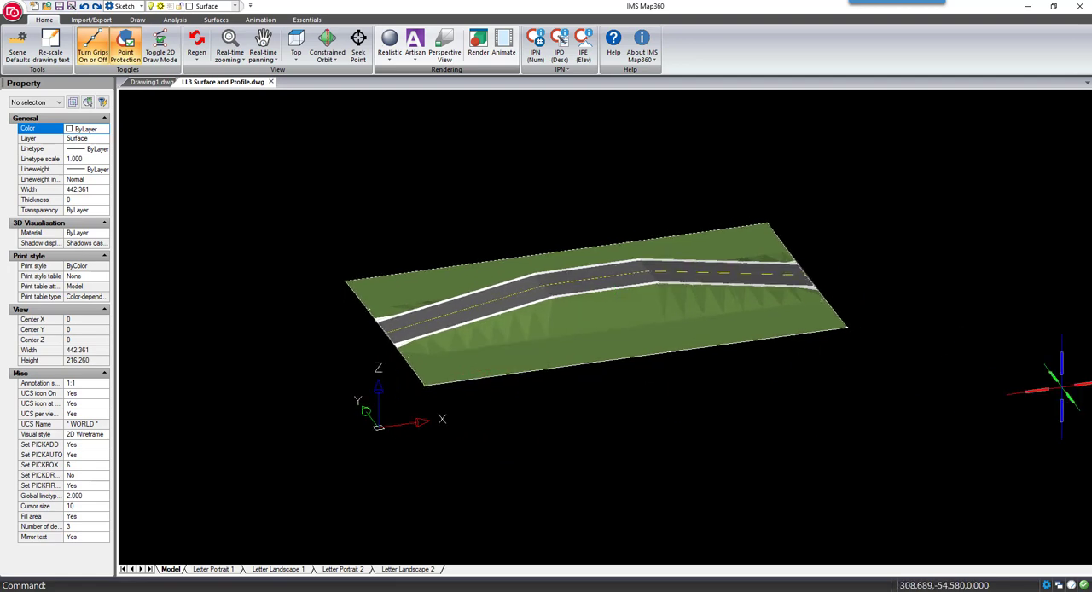
Insert the CAMERO symbol from the symbol library at the road's edge near its low-X end, about X 53, Y 83
{"action": "left_click", "coordinate": [106, 86]}
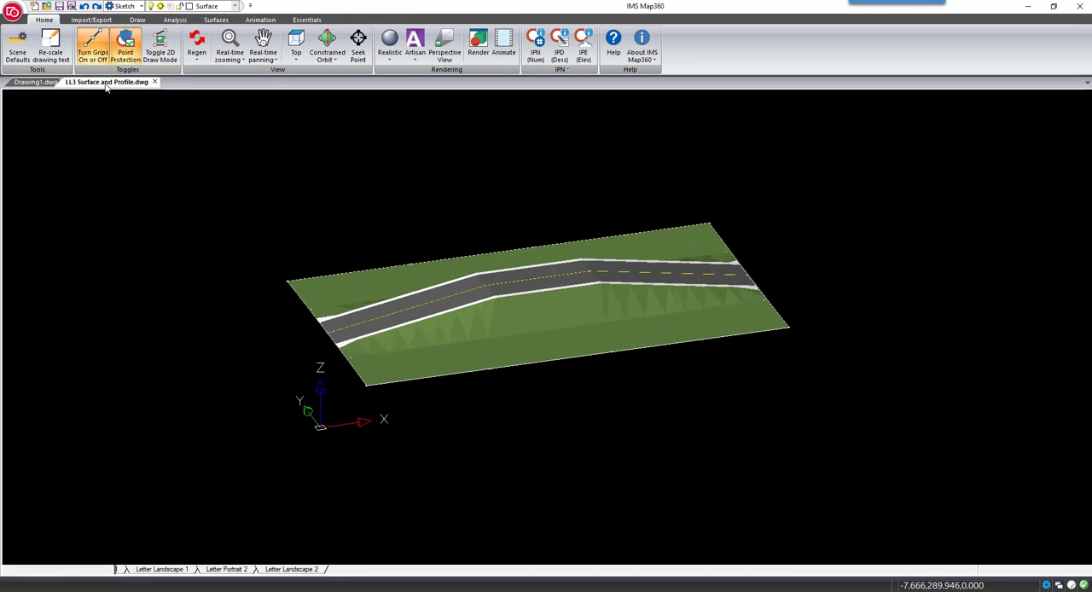
{"action": "left_click", "coordinate": [137, 19]}
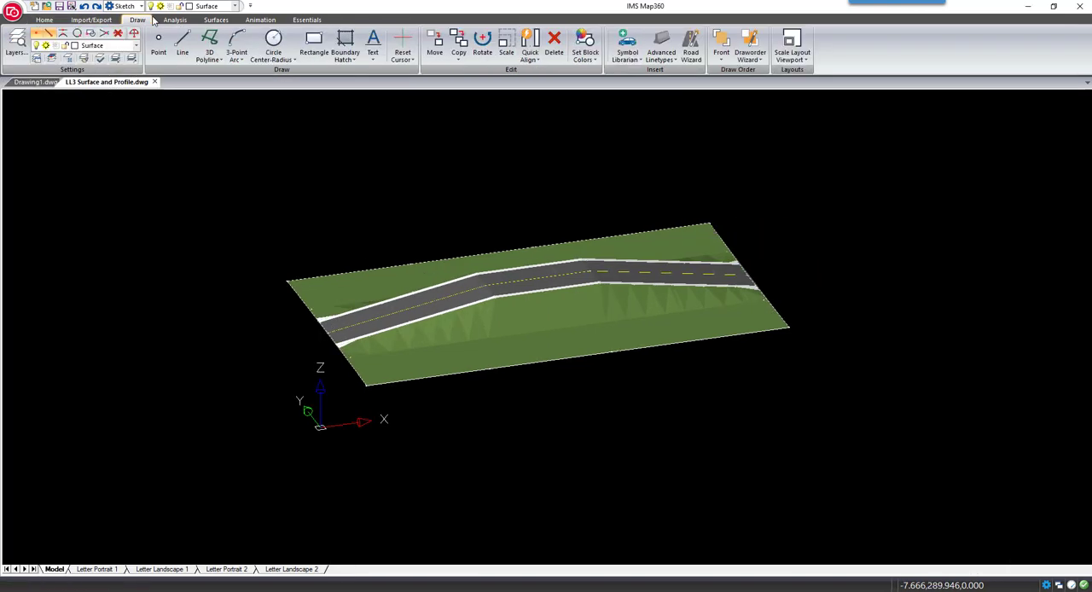
{"action": "left_click", "coordinate": [627, 43]}
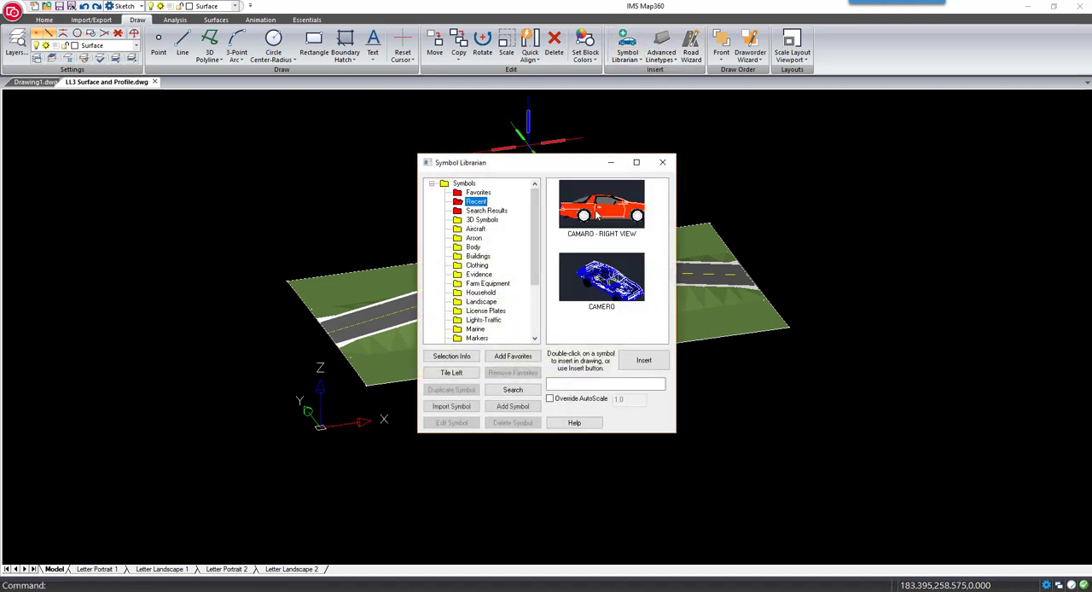
{"action": "left_click", "coordinate": [601, 277]}
{"action": "left_click", "coordinate": [643, 359]}
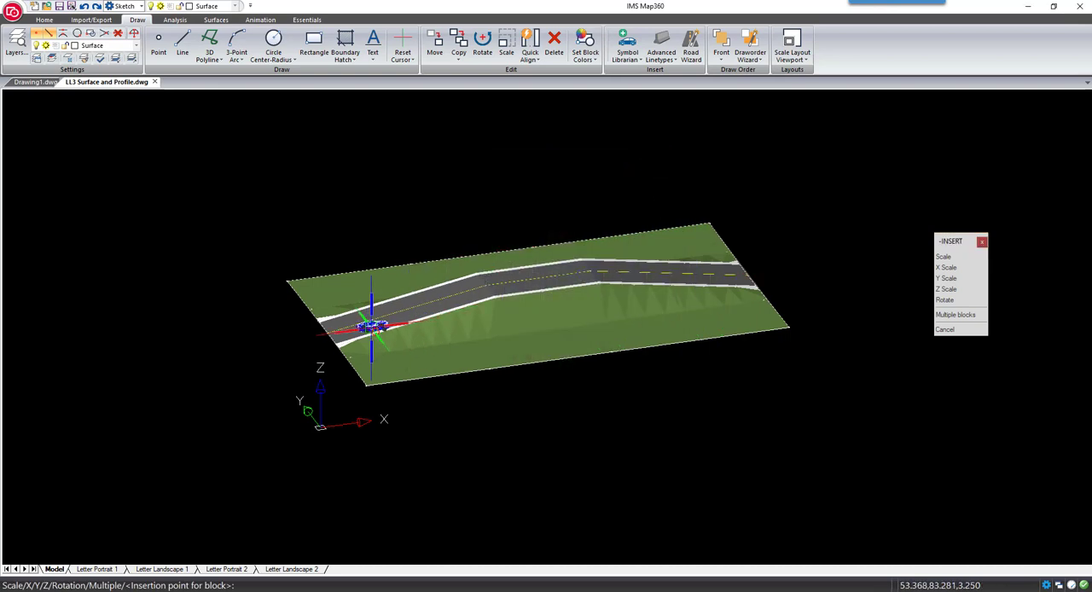
{"action": "left_click", "coordinate": [371, 330]}
{"action": "key", "text": "Return"}
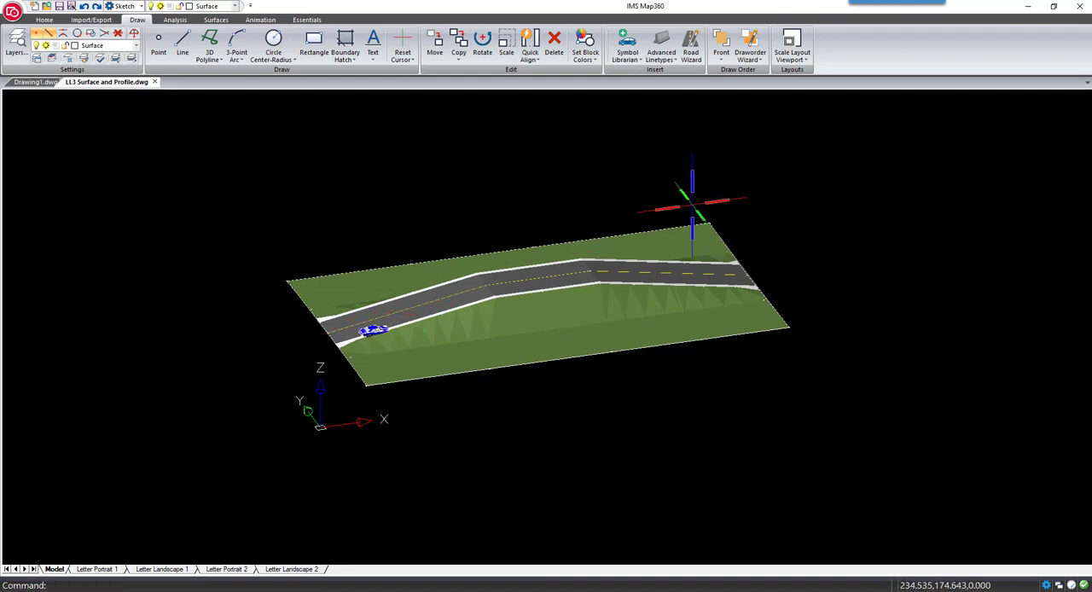
Adjust the car symbol's center Y to 88.3514 so it sits inside the near traffic lane
{"action": "scroll", "coordinate": [424, 357], "scroll_direction": "up", "scroll_amount": 5}
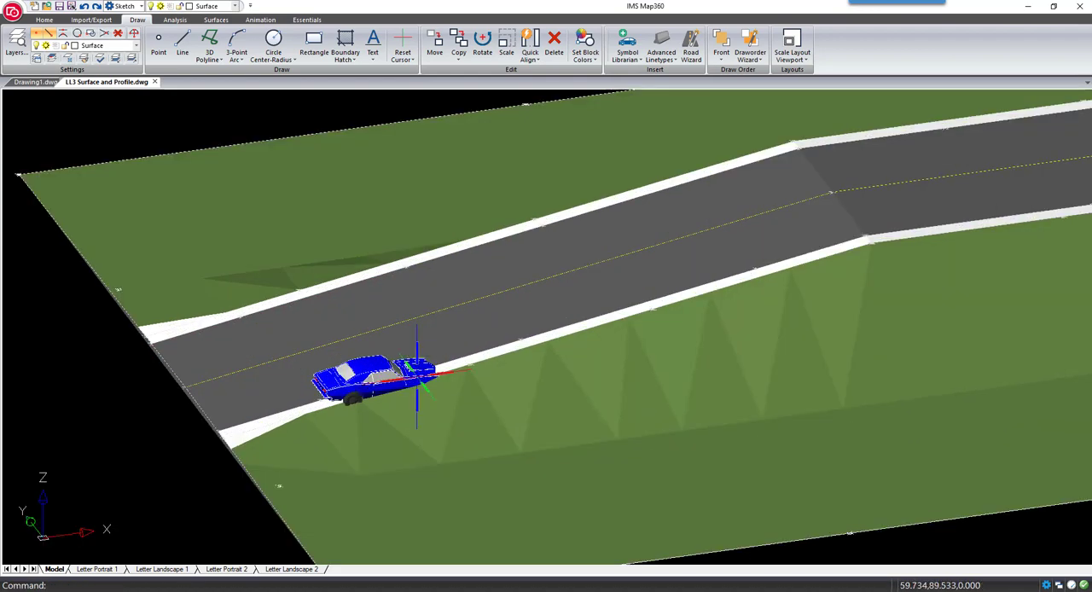
{"action": "left_click", "coordinate": [261, 20]}
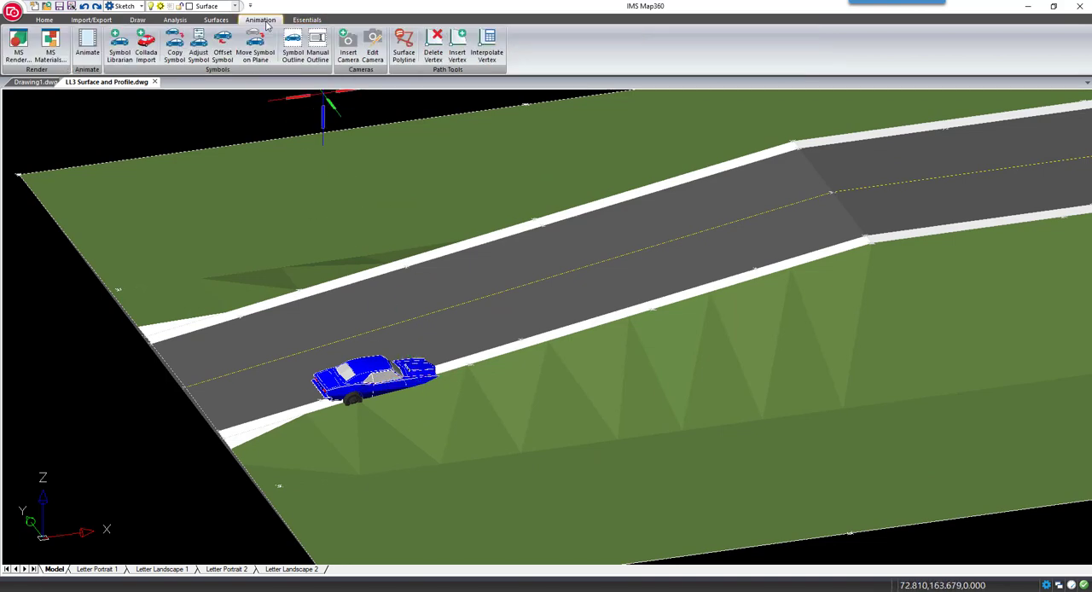
{"action": "left_click", "coordinate": [201, 66]}
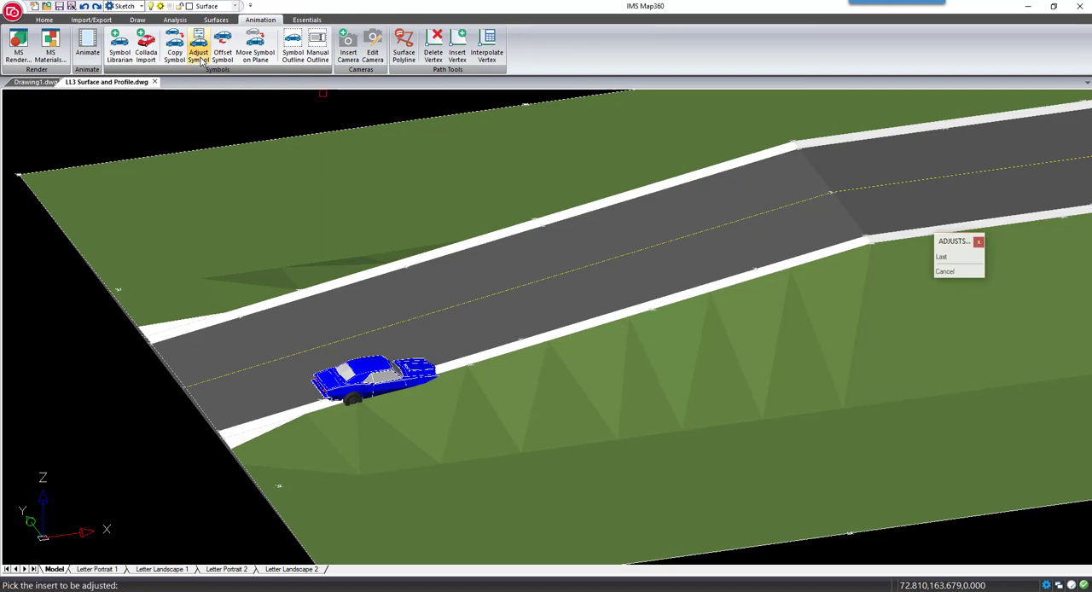
{"action": "left_click", "coordinate": [372, 365]}
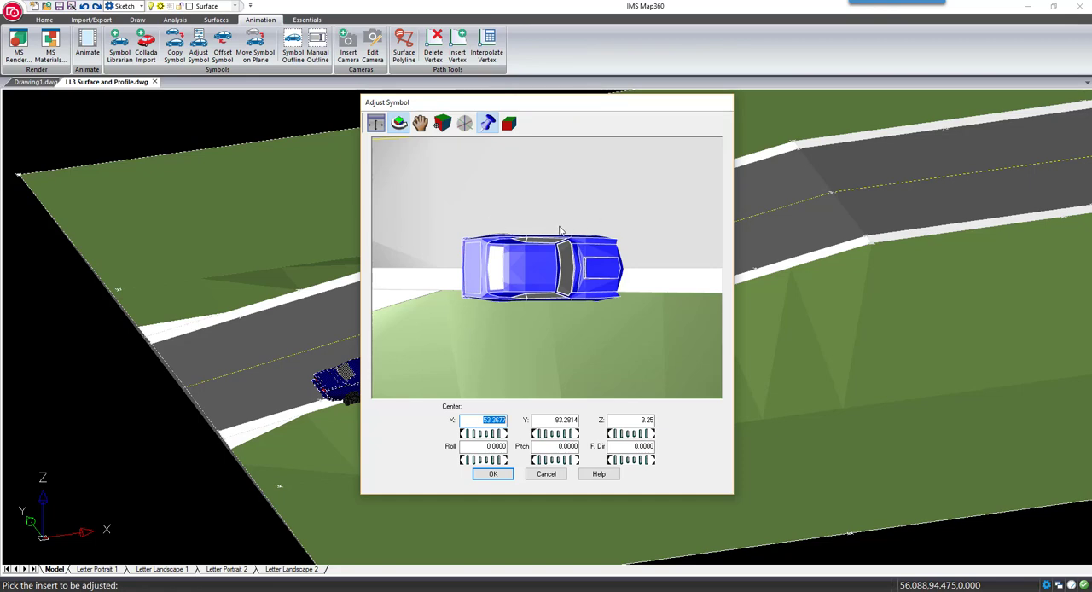
{"action": "scroll", "coordinate": [560, 230], "scroll_direction": "down", "scroll_amount": 6}
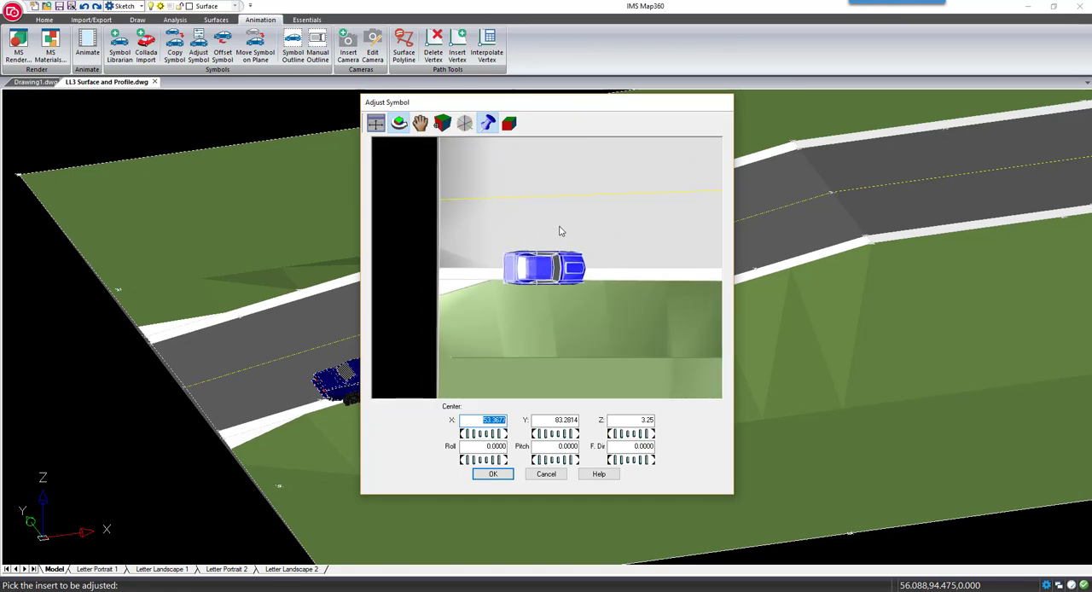
{"action": "scroll", "coordinate": [562, 218], "scroll_direction": "down", "scroll_amount": 2}
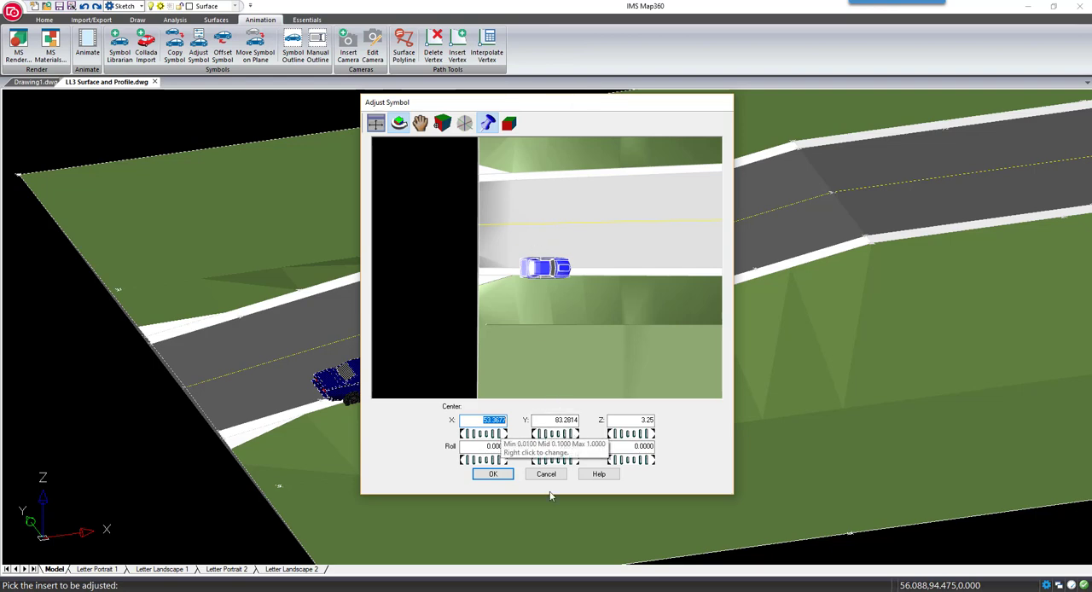
{"action": "left_click", "coordinate": [569, 436]}
{"action": "left_click_drag", "start_coordinate": [569, 437], "coordinate": [576, 439]}
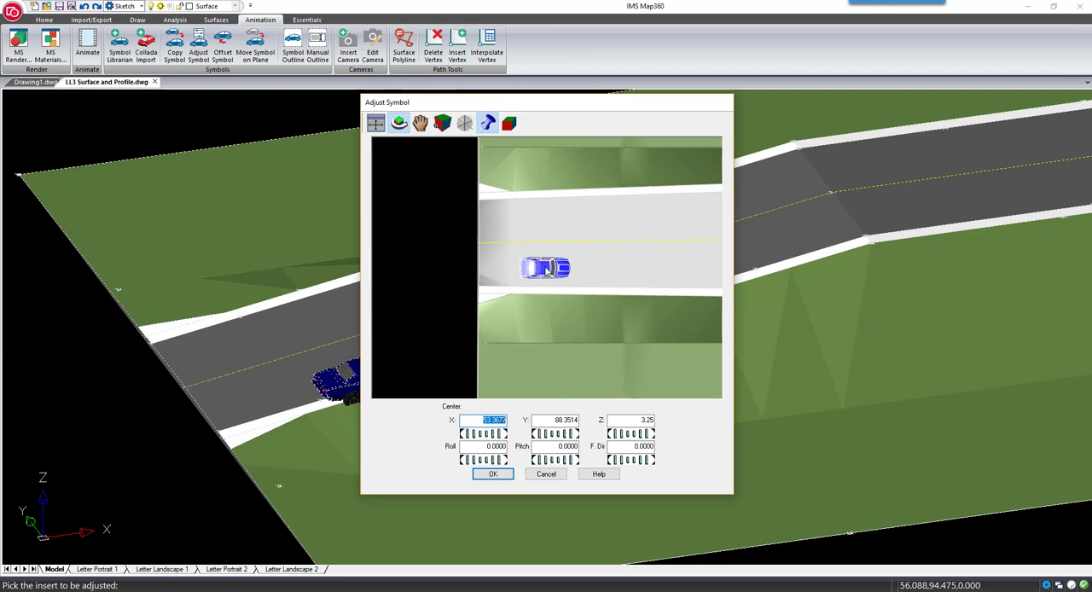
Raise the car symbol's center Z to 5.25 while checking its wheels against the road from the side
{"action": "left_click_drag", "start_coordinate": [544, 270], "coordinate": [545, 270]}
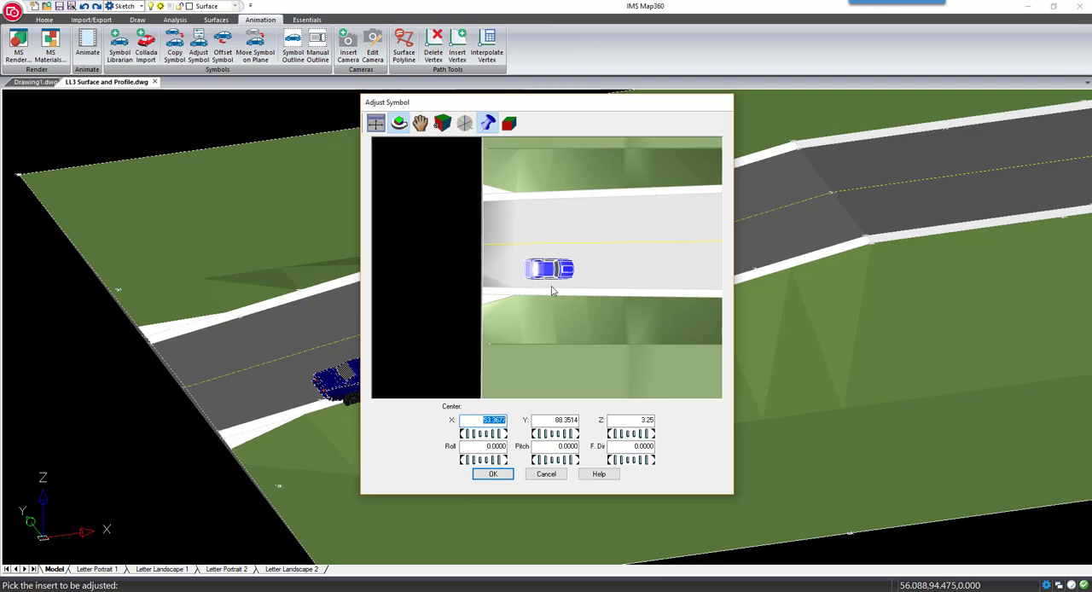
{"action": "left_click_drag", "start_coordinate": [557, 314], "coordinate": [571, 239]}
{"action": "scroll", "coordinate": [548, 276], "scroll_direction": "up", "scroll_amount": 5}
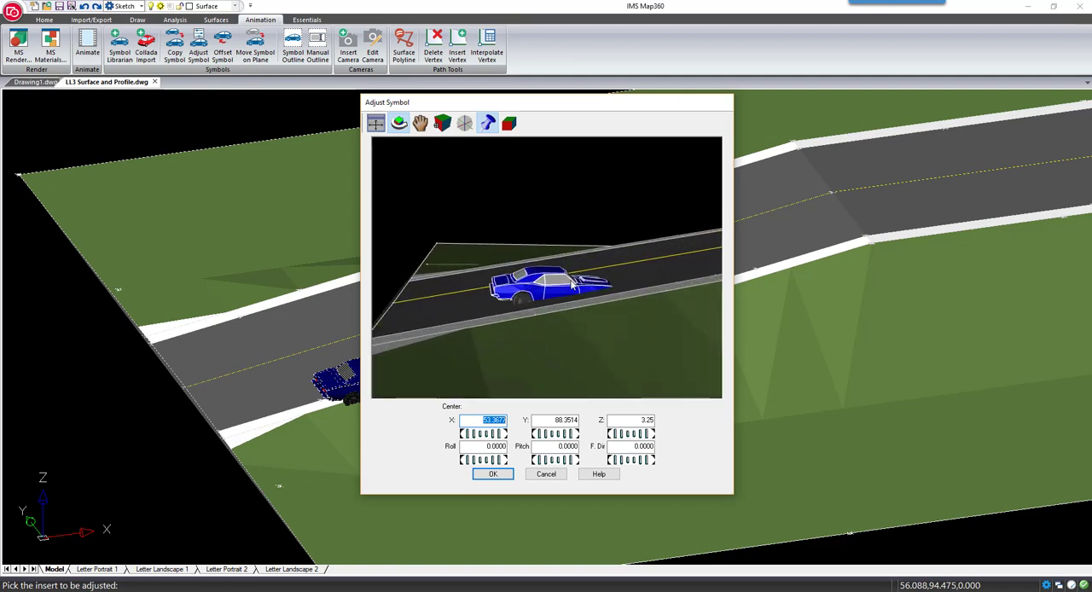
{"action": "left_click_drag", "start_coordinate": [578, 323], "coordinate": [579, 315]}
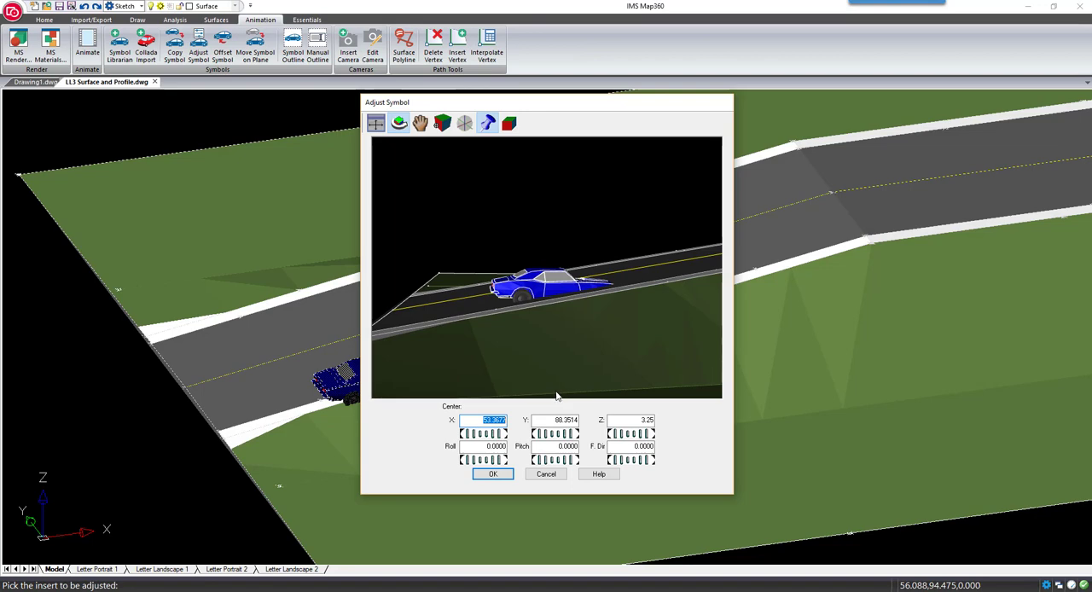
{"action": "left_click", "coordinate": [646, 435]}
{"action": "left_click", "coordinate": [646, 435]}
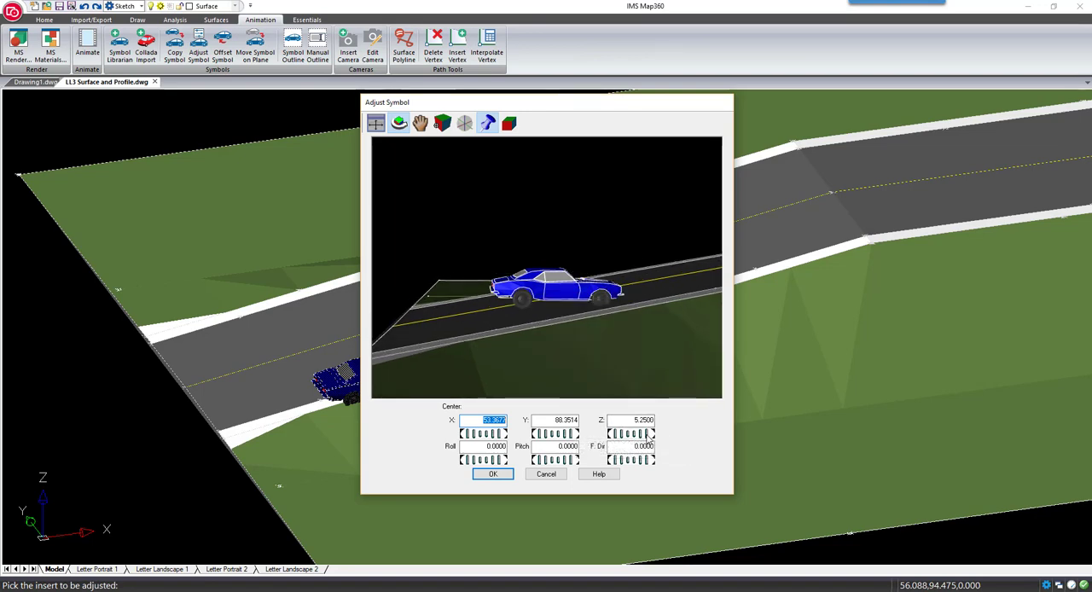
Set the car symbol's pitch to 351 to match the slope of the road
{"action": "left_click", "coordinate": [541, 461]}
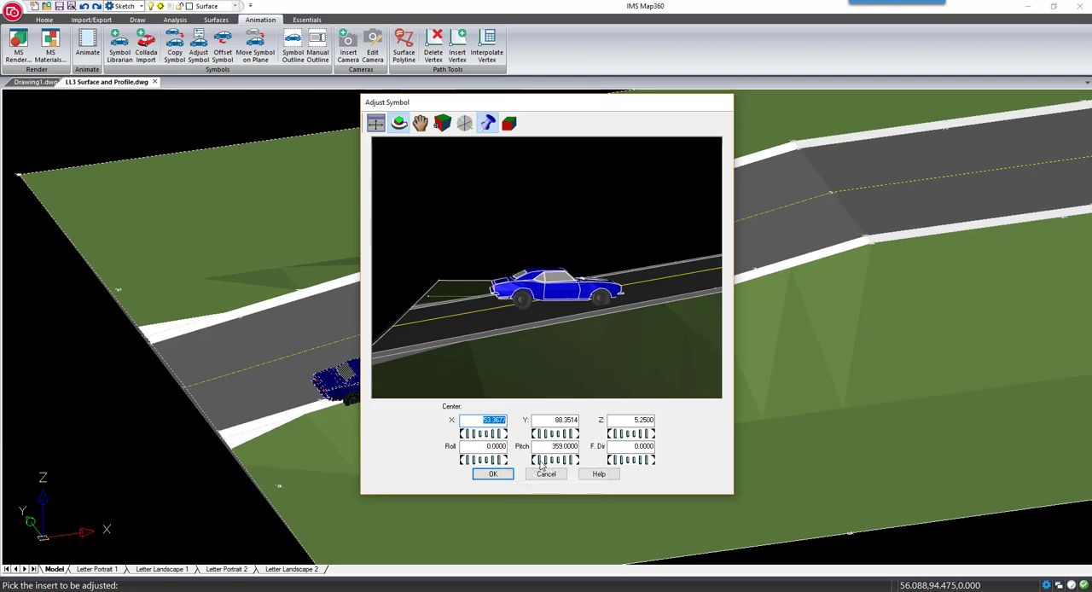
{"action": "left_click", "coordinate": [541, 462]}
{"action": "left_click", "coordinate": [541, 461]}
{"action": "left_click", "coordinate": [539, 462]}
{"action": "left_click", "coordinate": [540, 461]}
{"action": "left_click", "coordinate": [540, 461]}
{"action": "left_click", "coordinate": [540, 461]}
{"action": "left_click", "coordinate": [539, 461]}
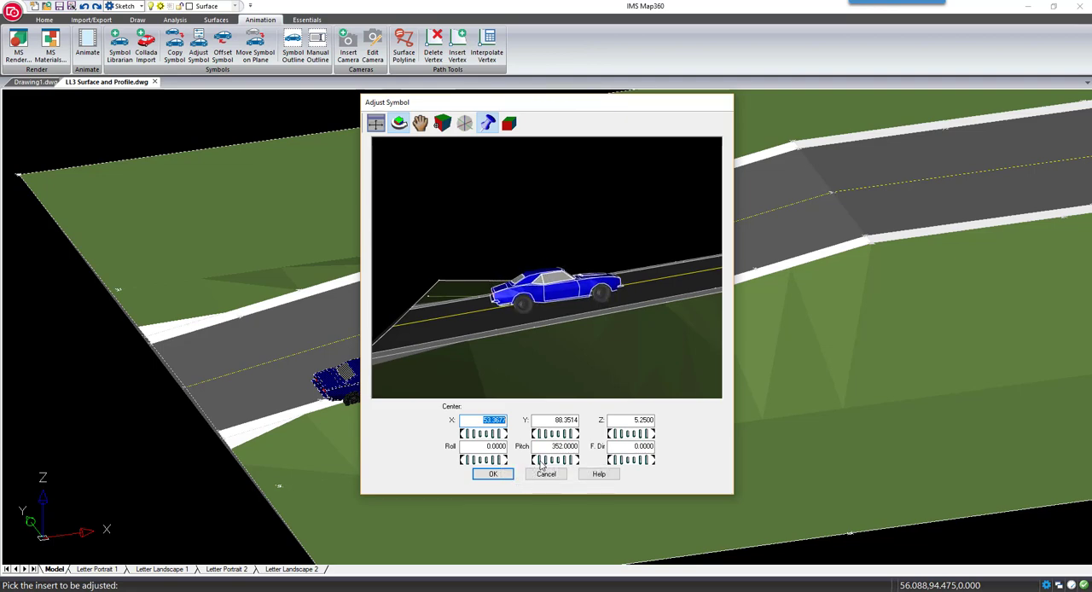
{"action": "left_click", "coordinate": [540, 462]}
Lower the car symbol's center Z to 4.95 so the wheels rest on the road, and accept the adjustment
{"action": "left_click_drag", "start_coordinate": [573, 371], "coordinate": [568, 365]}
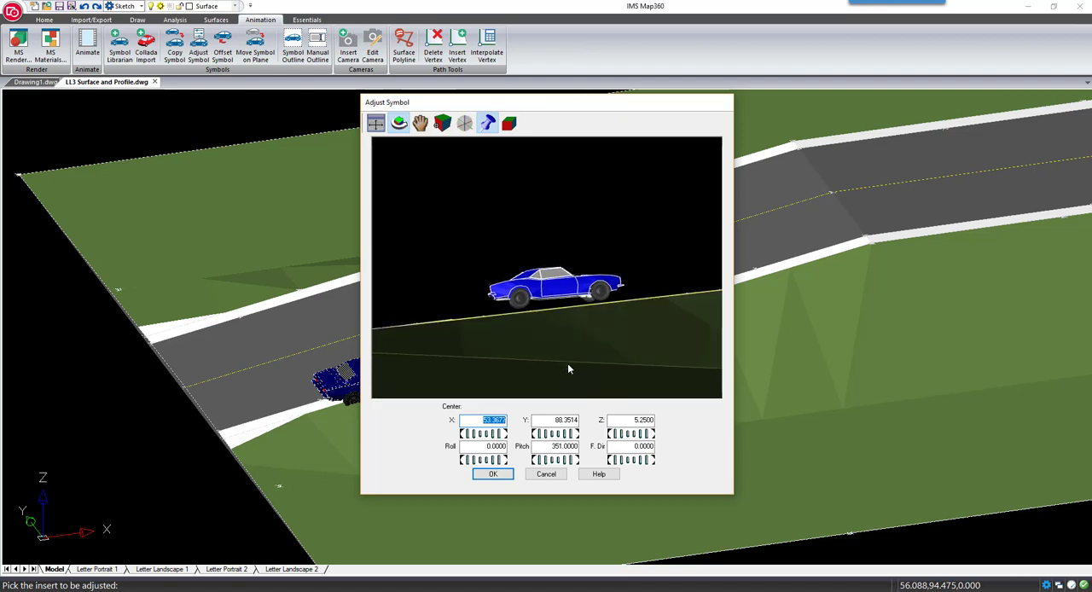
{"action": "left_click", "coordinate": [628, 438]}
{"action": "left_click", "coordinate": [621, 437]}
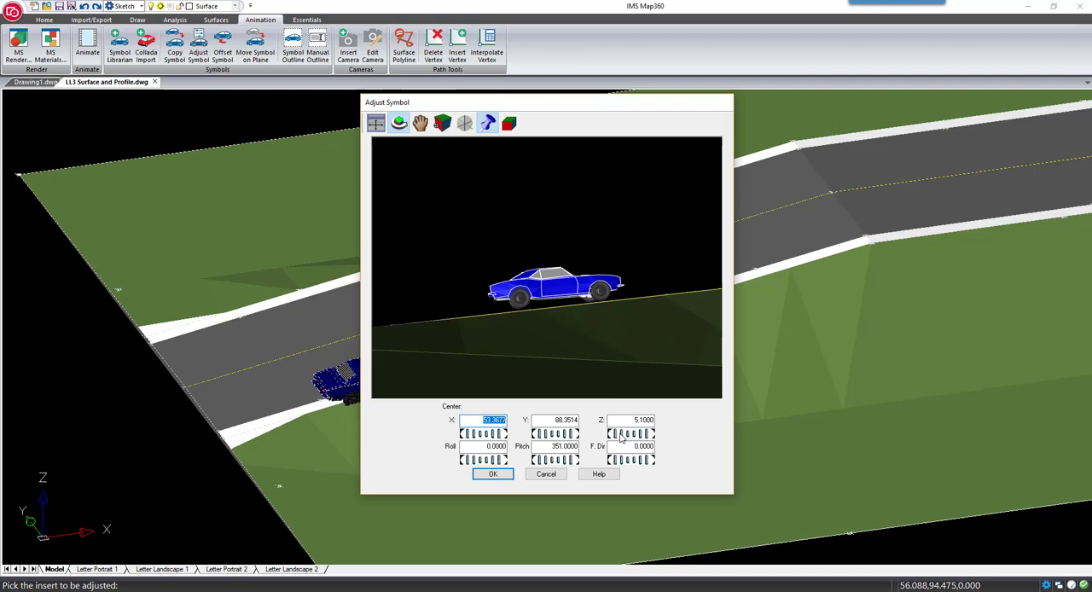
{"action": "left_click", "coordinate": [620, 436]}
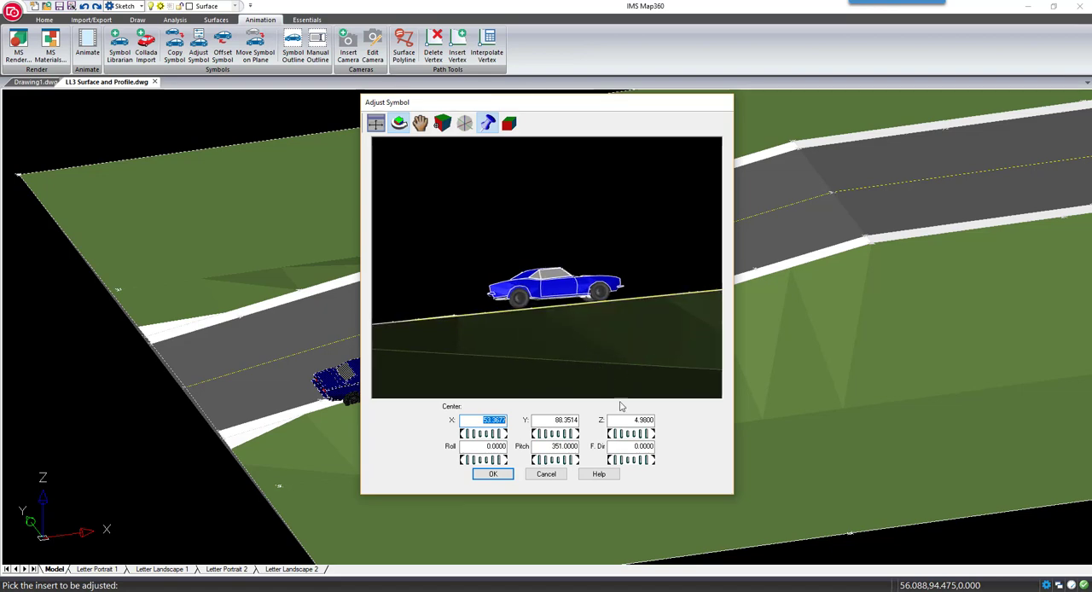
{"action": "left_click", "coordinate": [629, 438]}
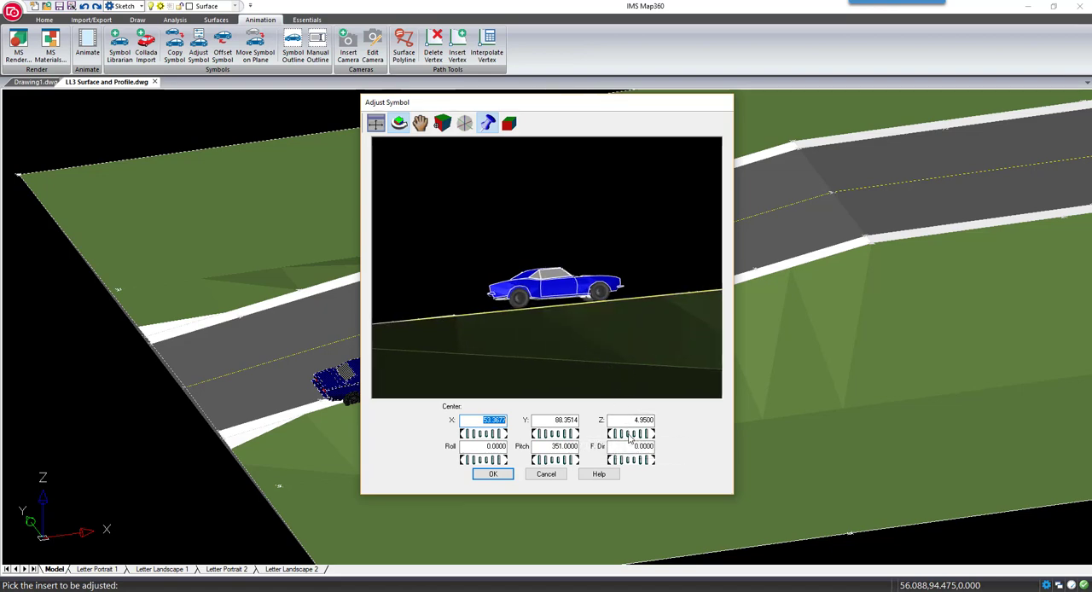
{"action": "left_click", "coordinate": [492, 474]}
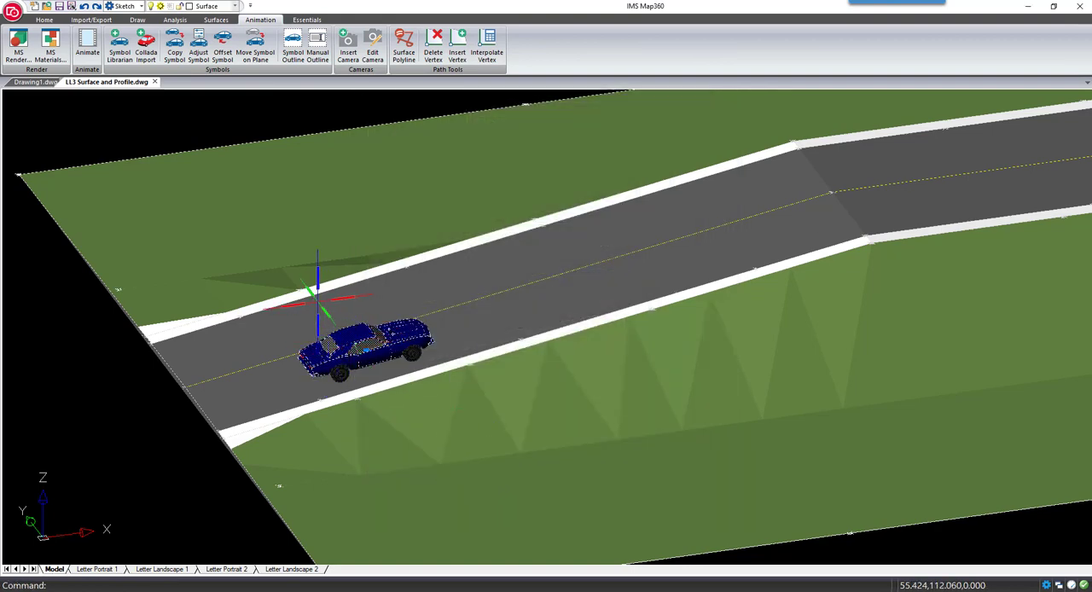
In top view, draw a straight line about 222 units long along the road's centerline, extending past both ends of the surface
{"action": "middle_click_drag", "start_coordinate": [416, 408], "coordinate": [393, 324]}
{"action": "middle_click_drag", "start_coordinate": [418, 375], "coordinate": [433, 334], "text": "shift"}
{"action": "scroll", "coordinate": [410, 335], "scroll_direction": "down", "scroll_amount": 5}
{"action": "scroll", "coordinate": [421, 343], "scroll_direction": "up", "scroll_amount": 2}
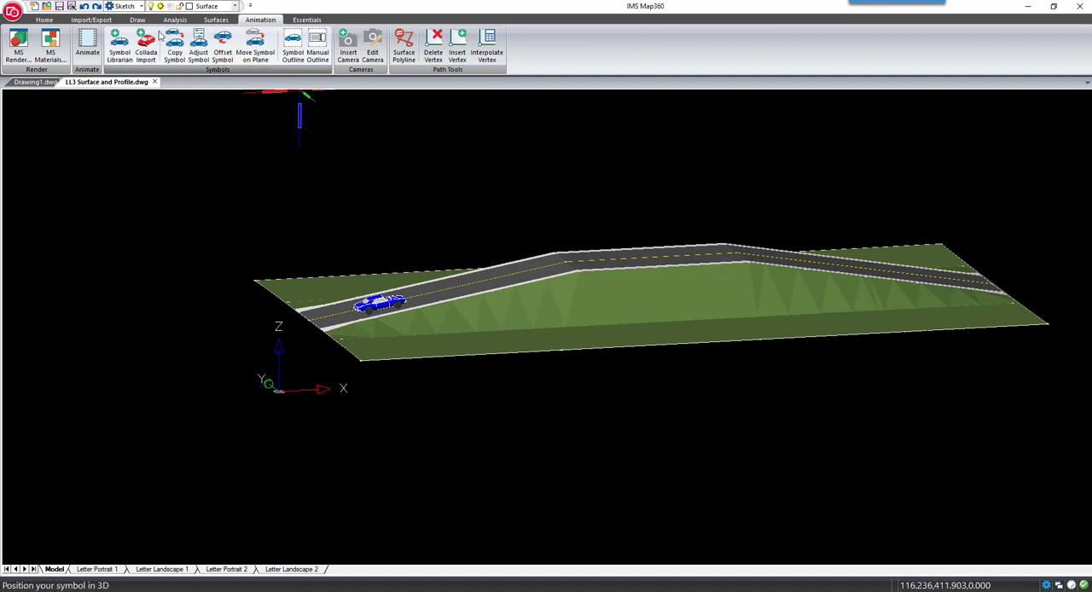
{"action": "left_click", "coordinate": [43, 20]}
{"action": "left_click", "coordinate": [304, 47]}
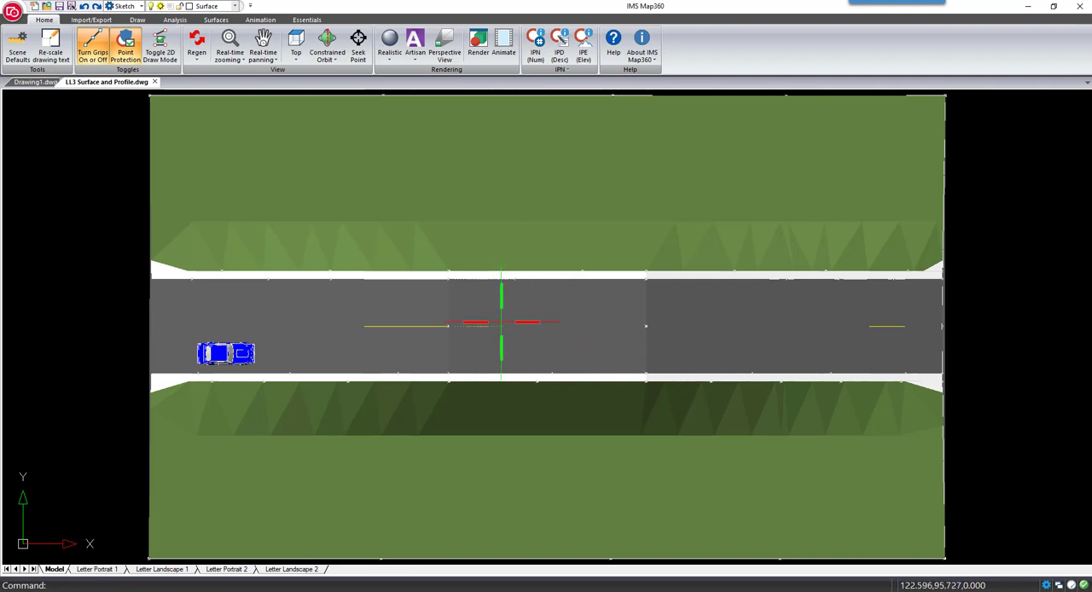
{"action": "left_click", "coordinate": [138, 20]}
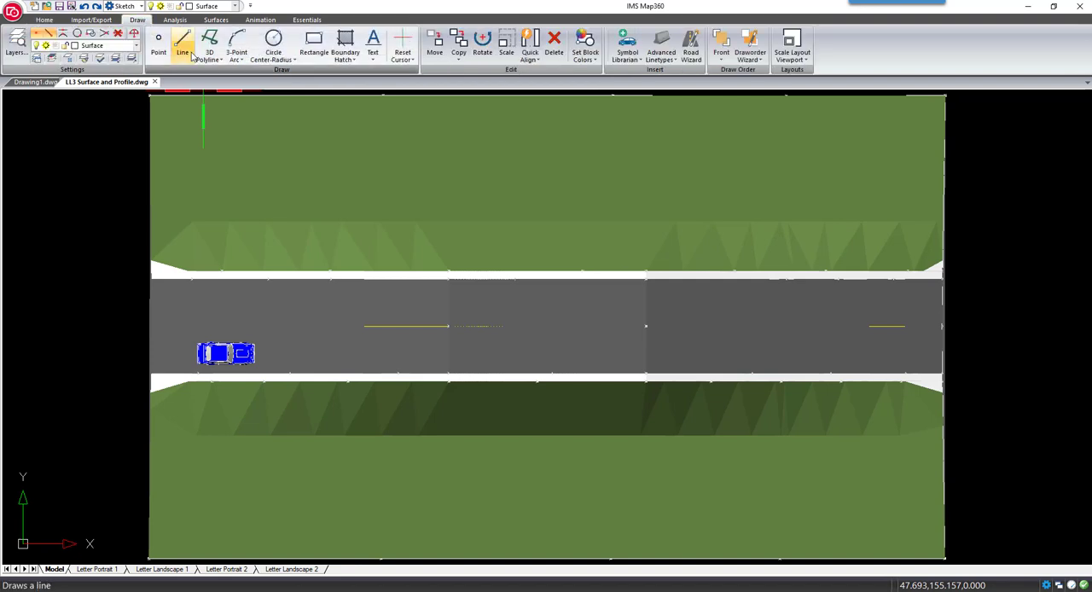
{"action": "left_click", "coordinate": [181, 43]}
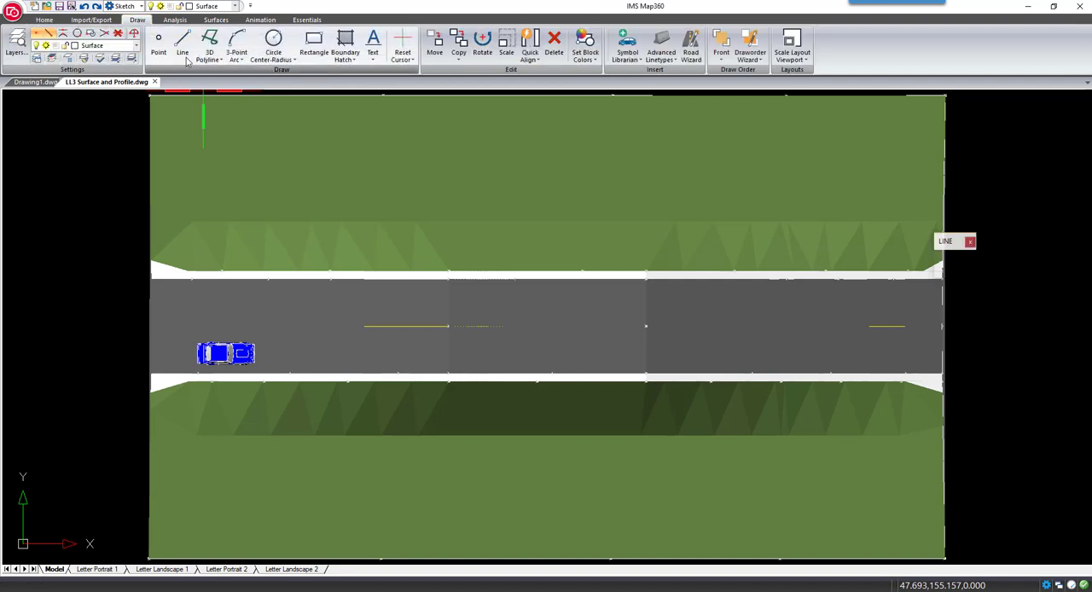
{"action": "left_click", "coordinate": [128, 327]}
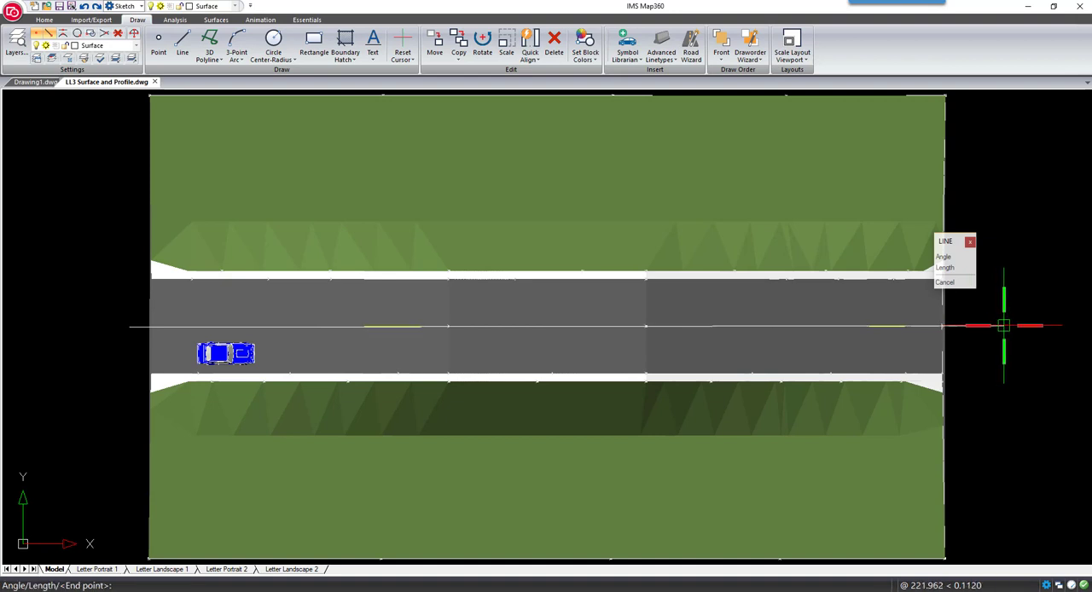
{"action": "left_click", "coordinate": [1001, 327]}
{"action": "key", "text": "Return"}
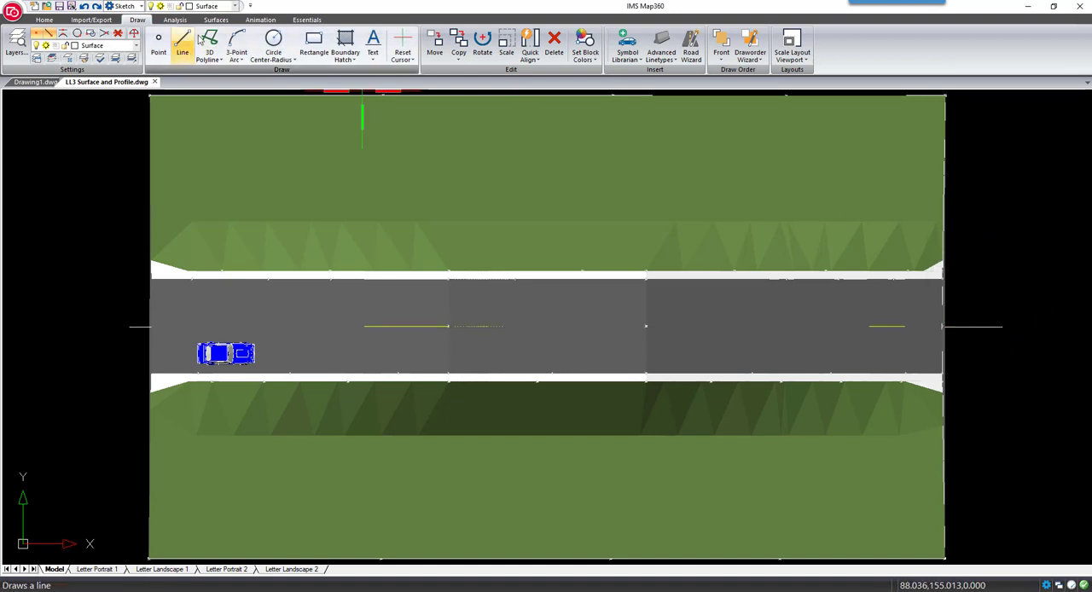
Drape the new centerline-length line onto the GROUND surface, deleting the original line
{"action": "left_click", "coordinate": [218, 20]}
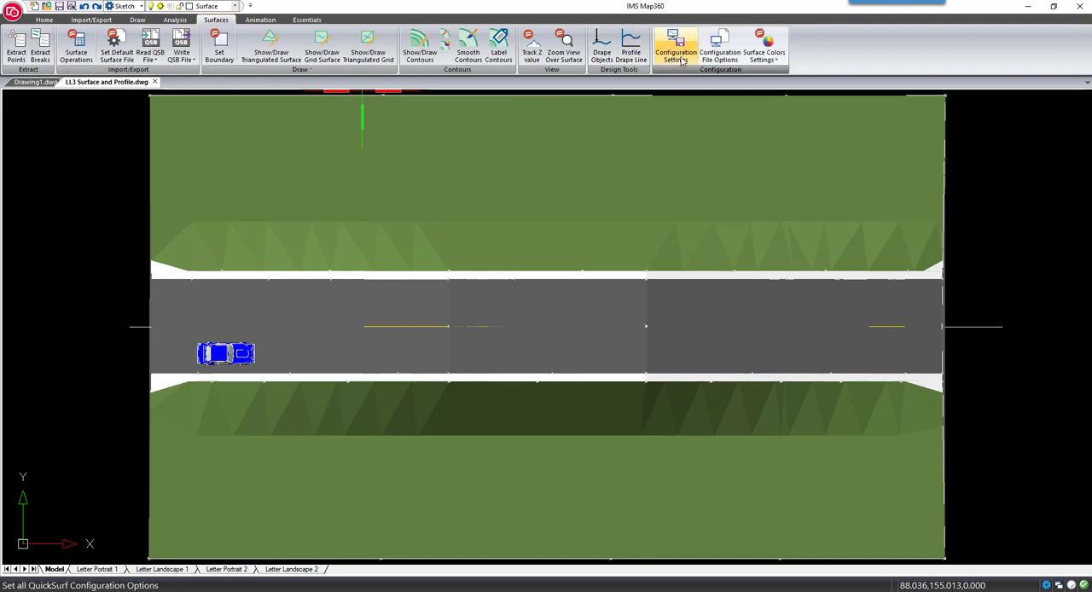
{"action": "left_click", "coordinate": [607, 58]}
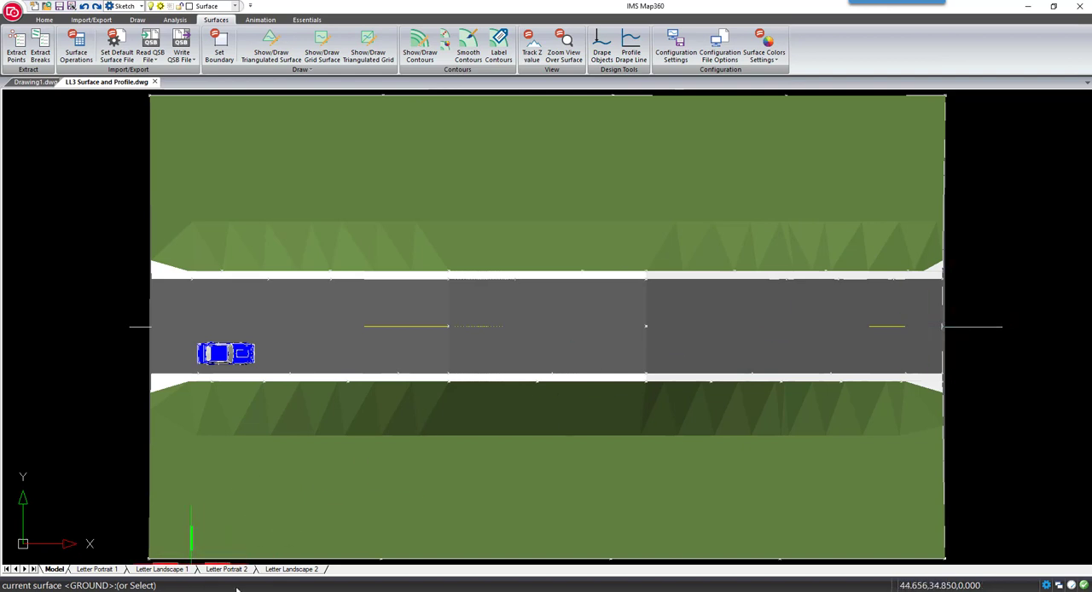
{"action": "key", "text": "Return"}
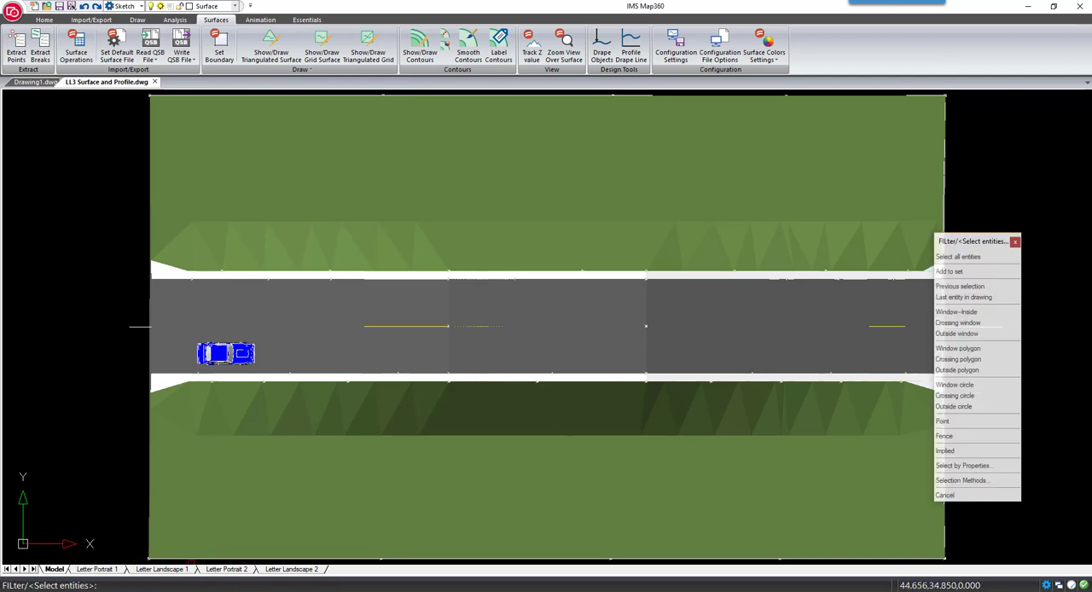
{"action": "left_click", "coordinate": [139, 325]}
{"action": "key", "text": "Return"}
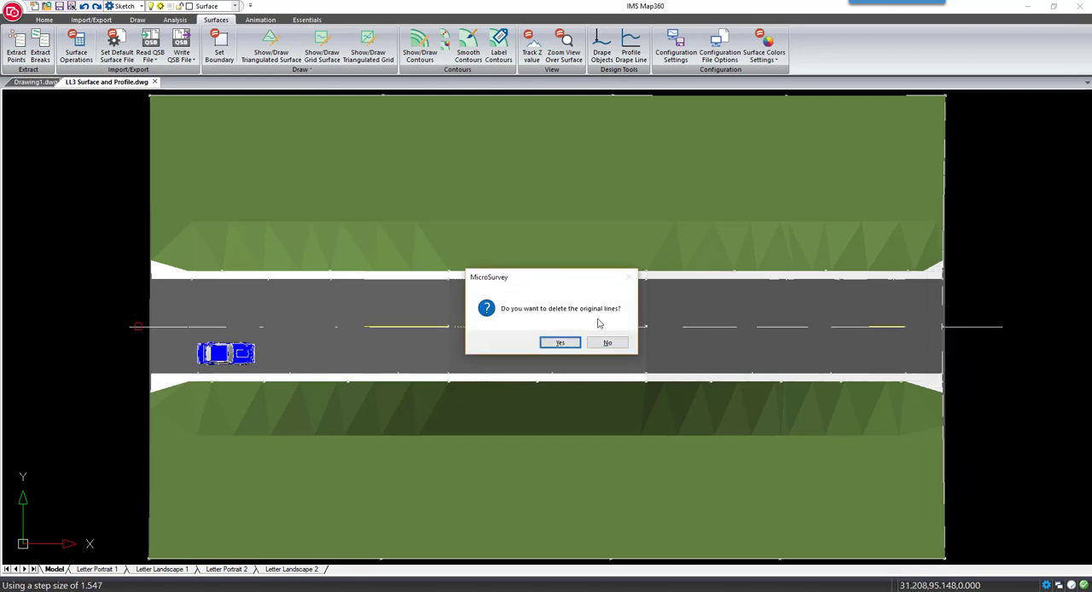
{"action": "left_click", "coordinate": [557, 345]}
{"action": "middle_click_drag", "start_coordinate": [557, 346], "coordinate": [463, 316], "text": "shift"}
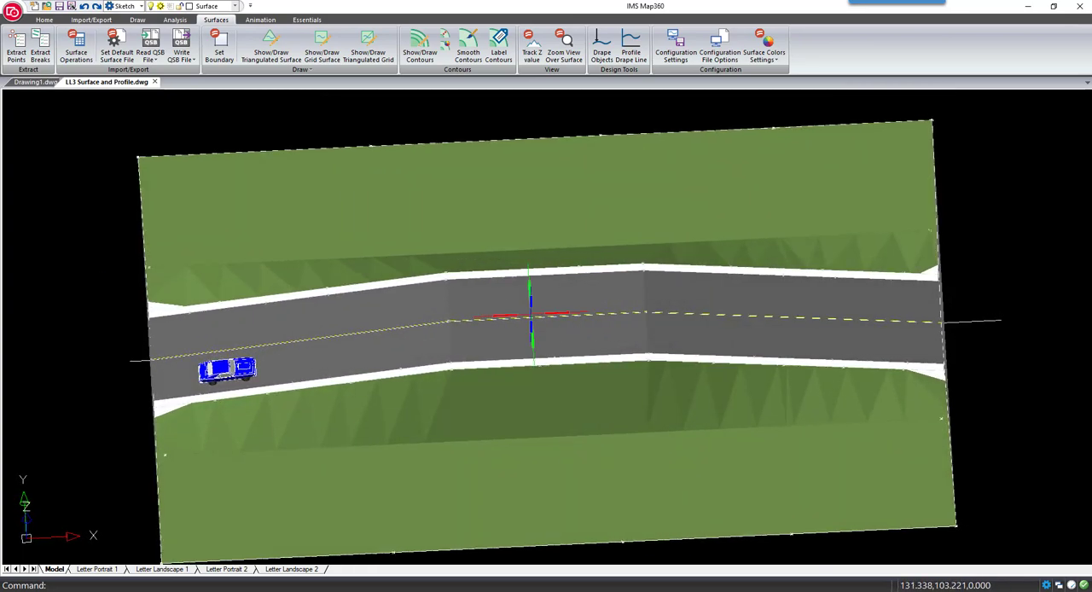
In top view, create a profile of the draped centerline line with vertical multiplier 1.000, Auto base elevation and 1.000 vertical spacing, its origin below the surface
{"action": "left_click", "coordinate": [43, 20]}
{"action": "left_click", "coordinate": [296, 47]}
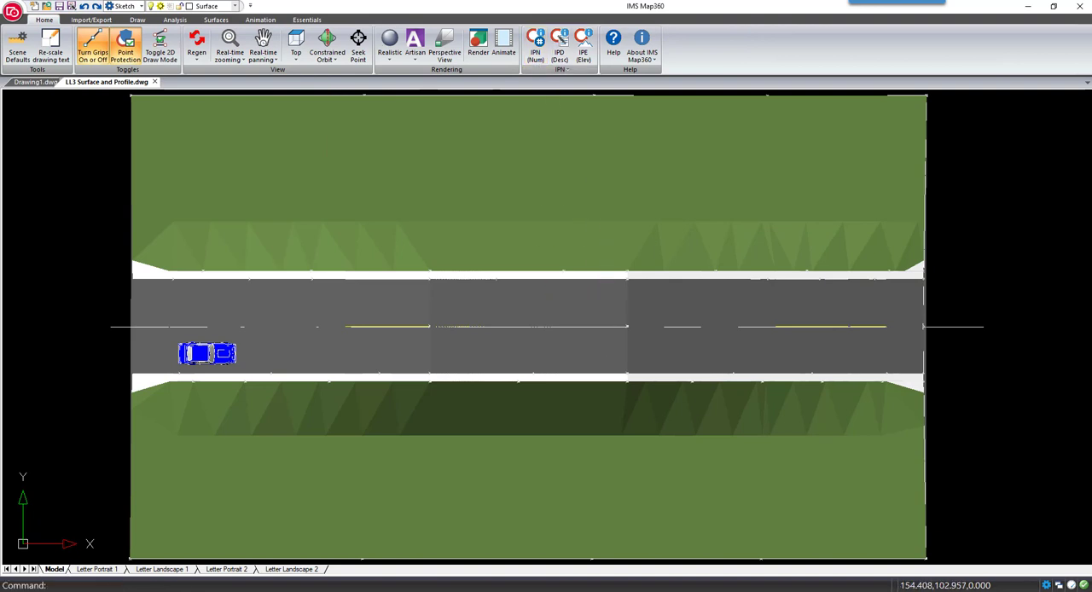
{"action": "scroll", "coordinate": [609, 296], "scroll_direction": "down", "scroll_amount": 1}
{"action": "middle_click_drag", "start_coordinate": [572, 199], "coordinate": [576, 137]}
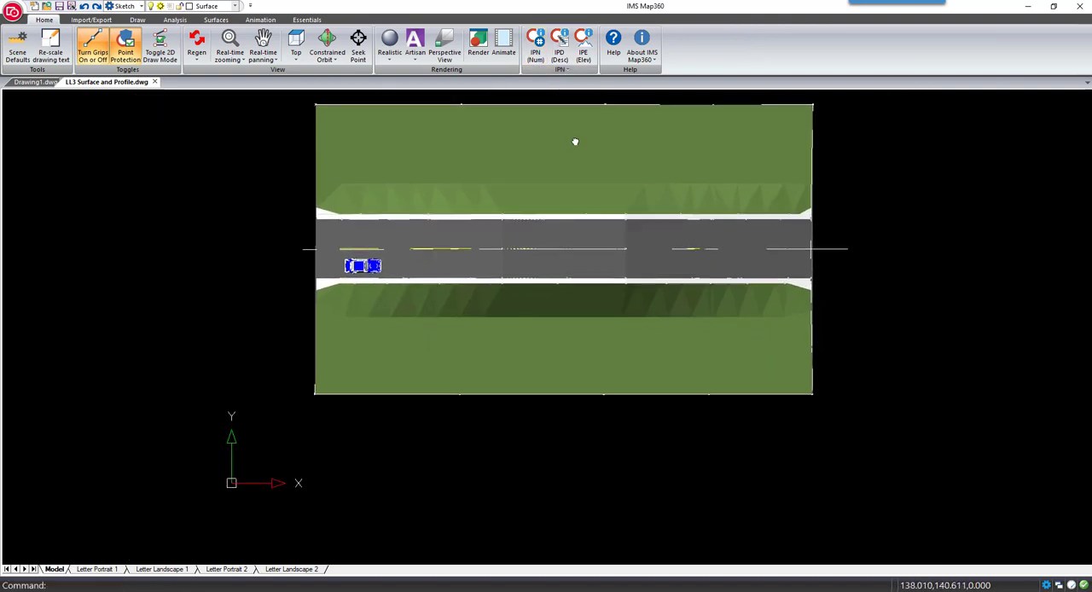
{"action": "left_click", "coordinate": [216, 20]}
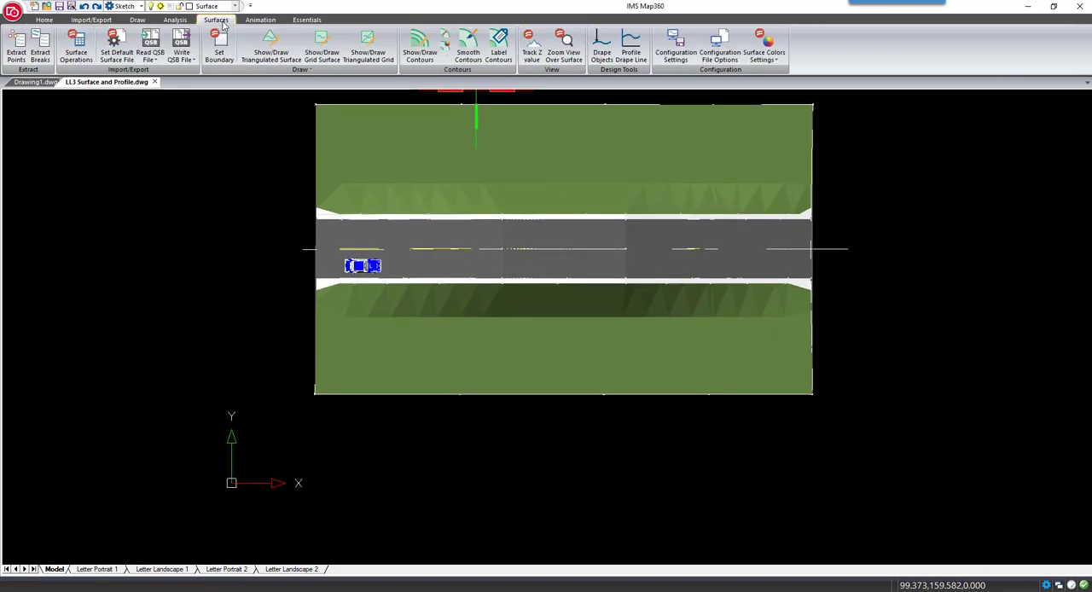
{"action": "left_click", "coordinate": [631, 53]}
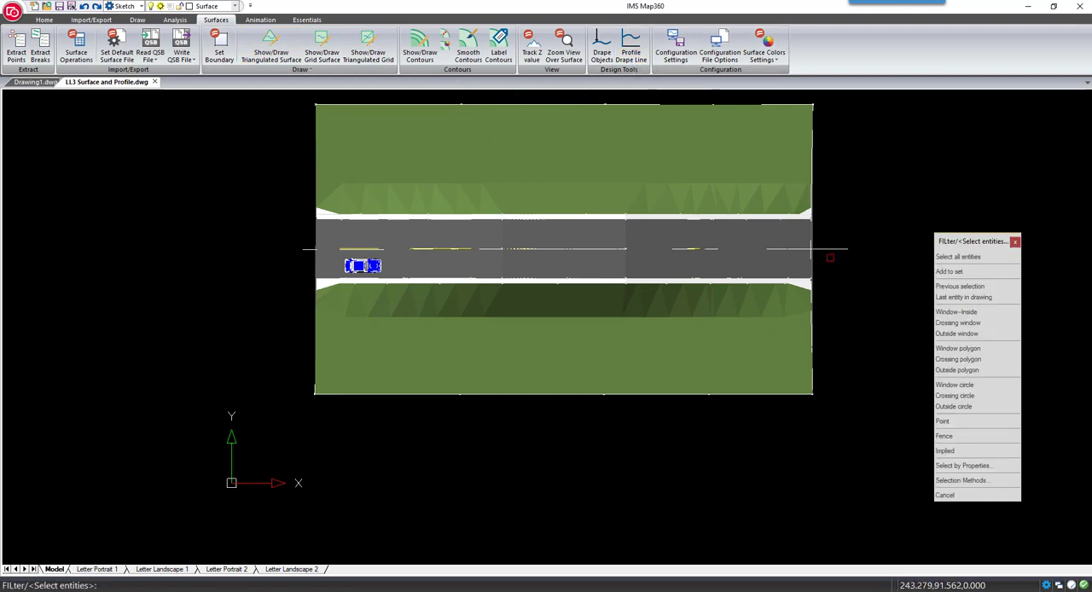
{"action": "left_click", "coordinate": [829, 250]}
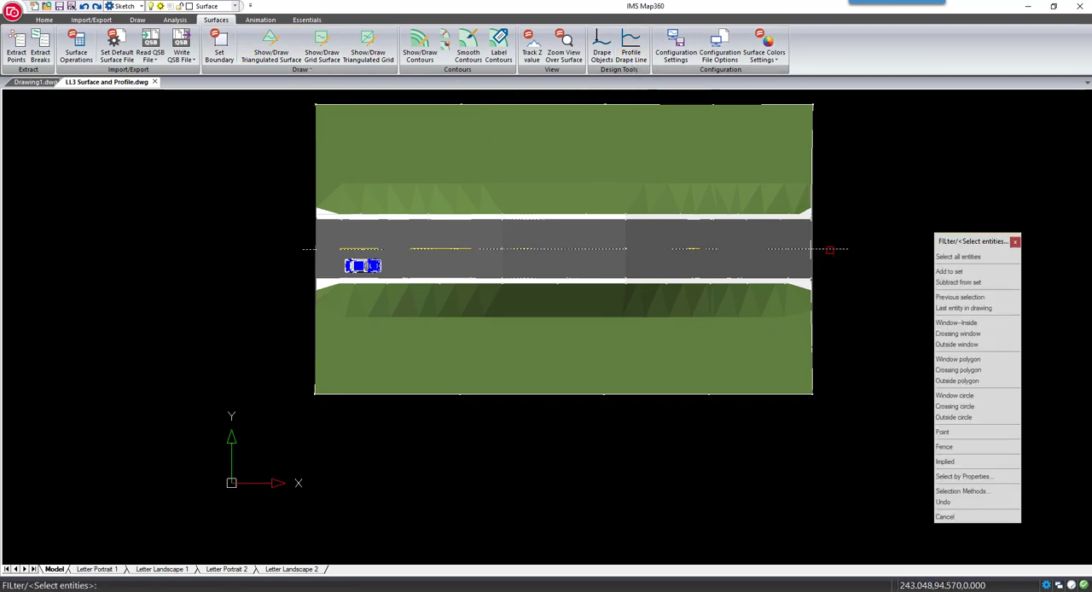
{"action": "key", "text": "Return"}
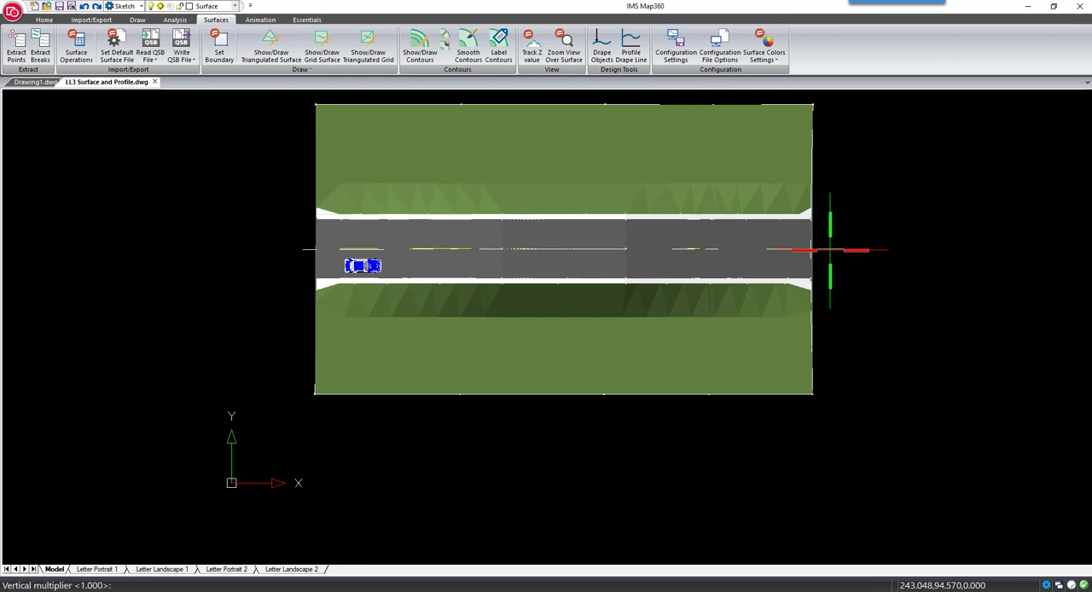
{"action": "key", "text": "Return"}
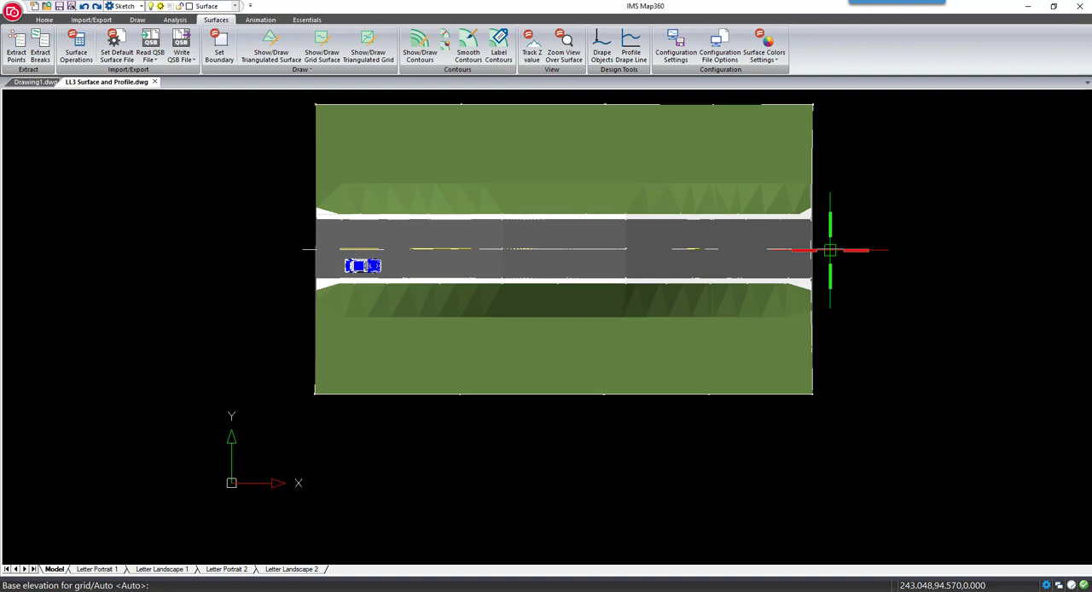
{"action": "key", "text": "Return"}
{"action": "key", "text": "Return"}
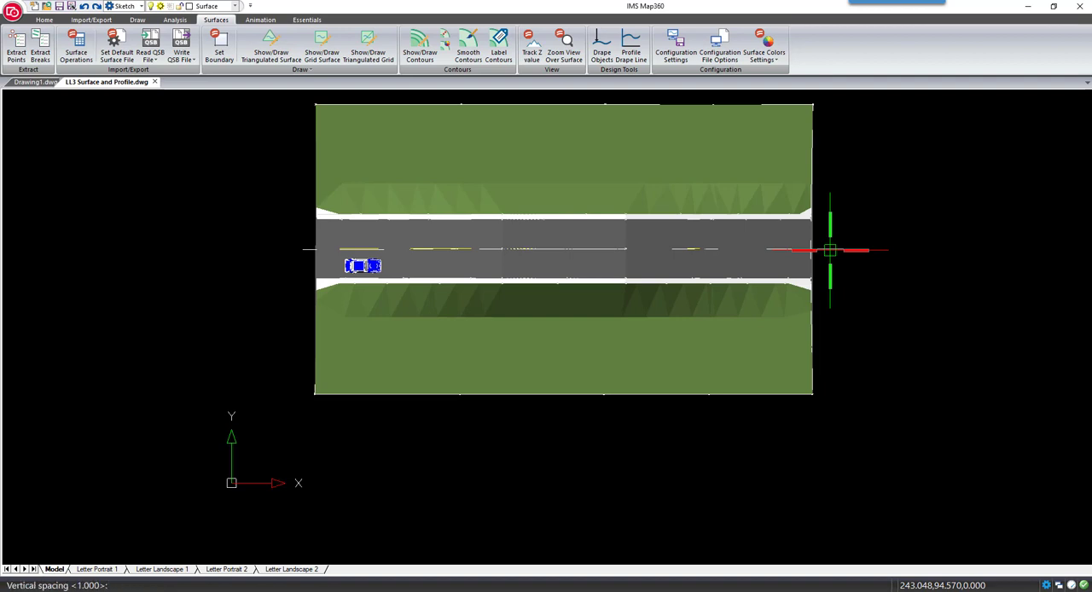
{"action": "key", "text": "Return"}
{"action": "key", "text": "Return"}
{"action": "key", "text": "Return"}
{"action": "key", "text": "Return"}
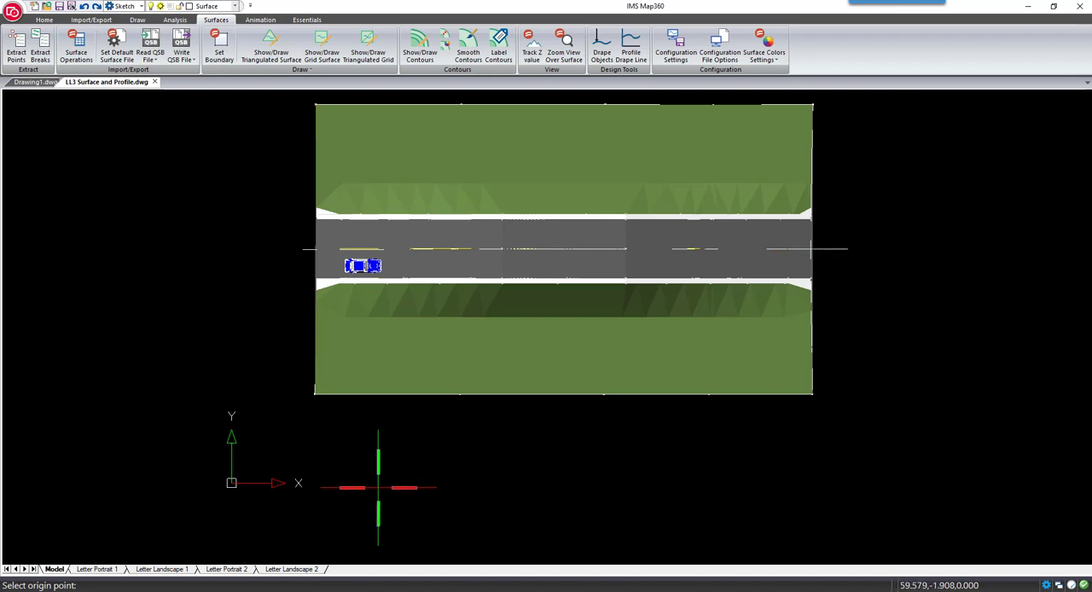
{"action": "left_click", "coordinate": [312, 526]}
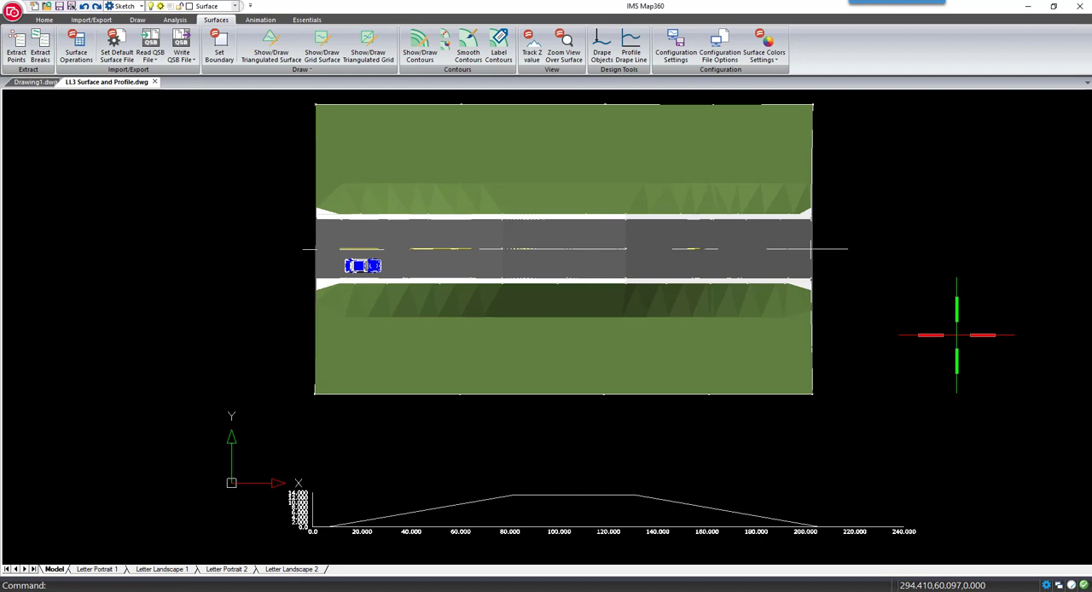
Delete the draped line running along the road's centerline past both ends of the surface
{"action": "middle_click_drag", "start_coordinate": [932, 284], "coordinate": [940, 336]}
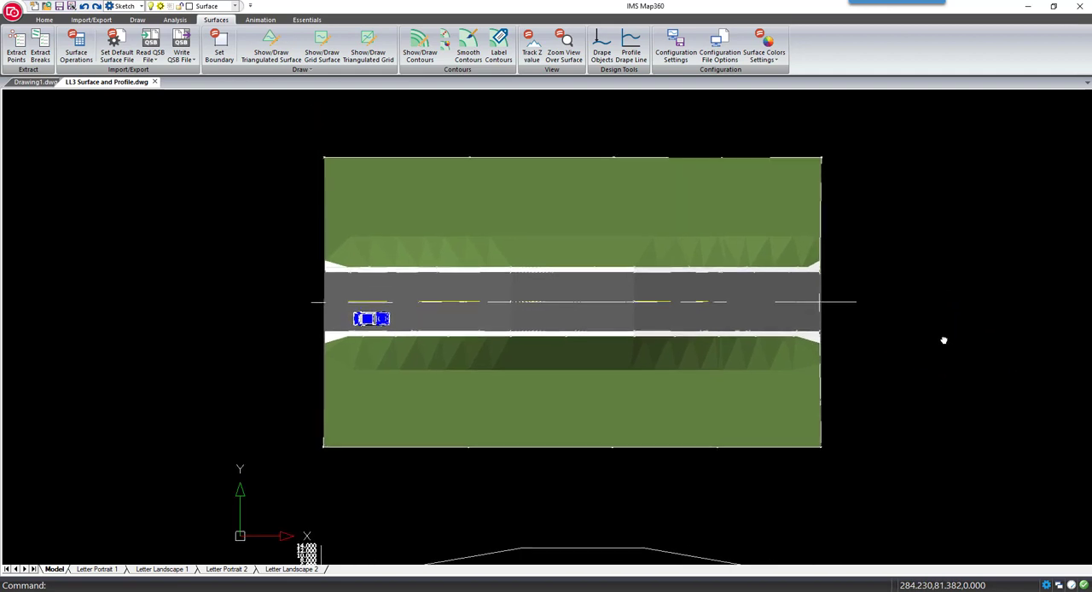
{"action": "left_click", "coordinate": [856, 302]}
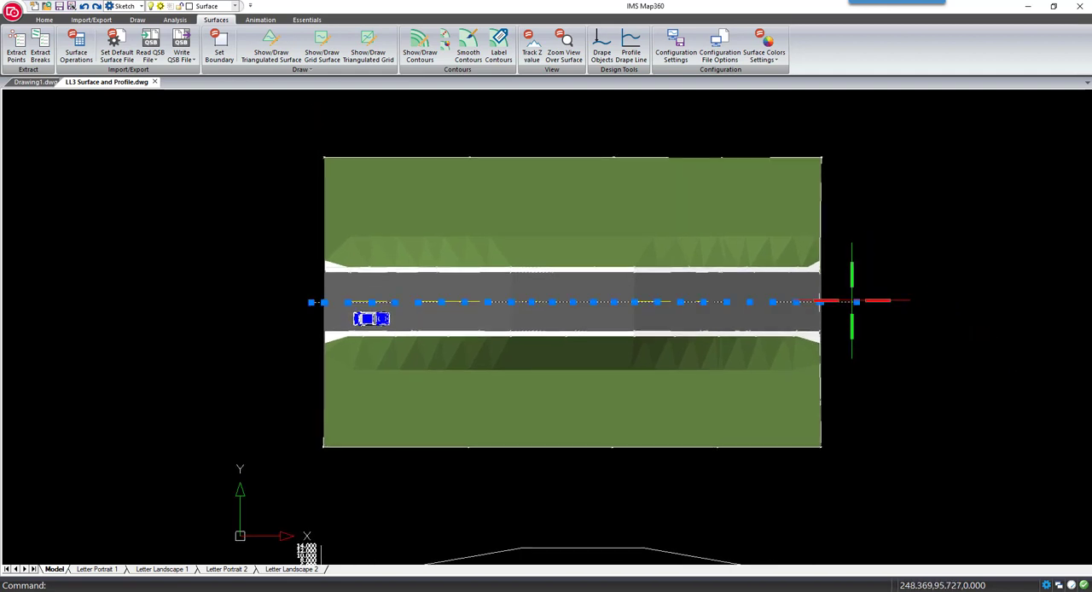
{"action": "key", "text": "Delete"}
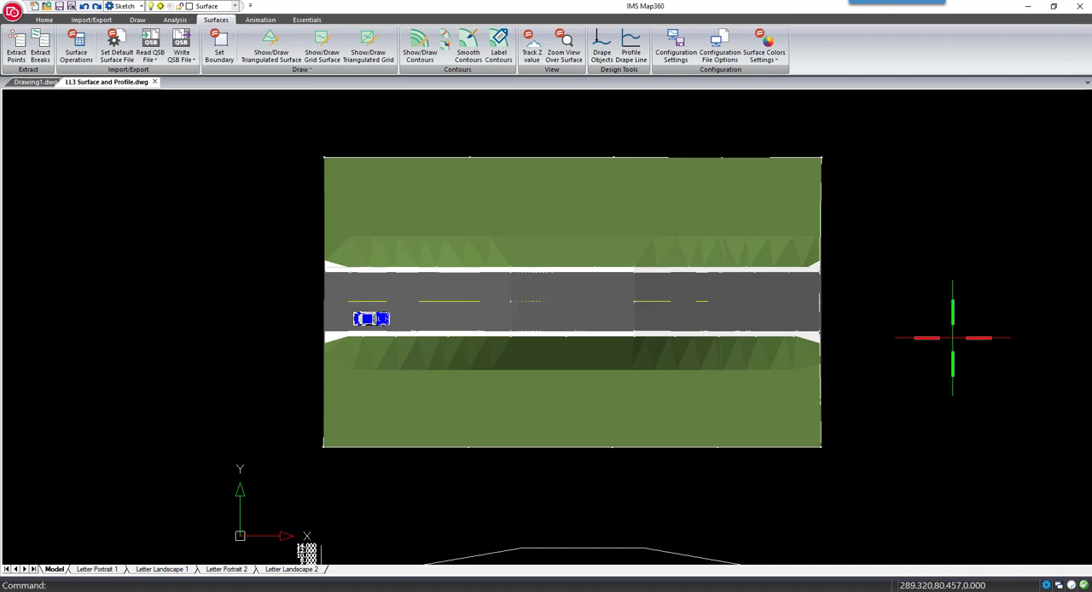